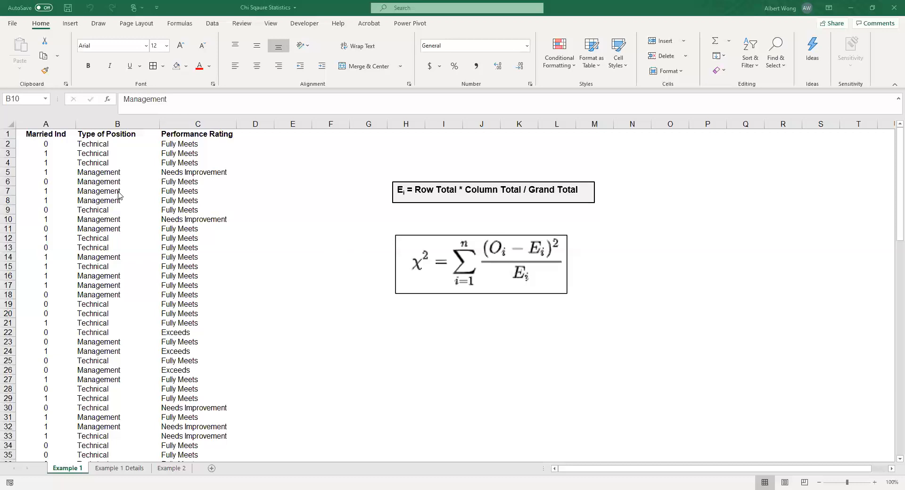
Step: Create a PivotTable on a new worksheet from the range A1:C101 of the Example 1 sheet
click(119, 193)
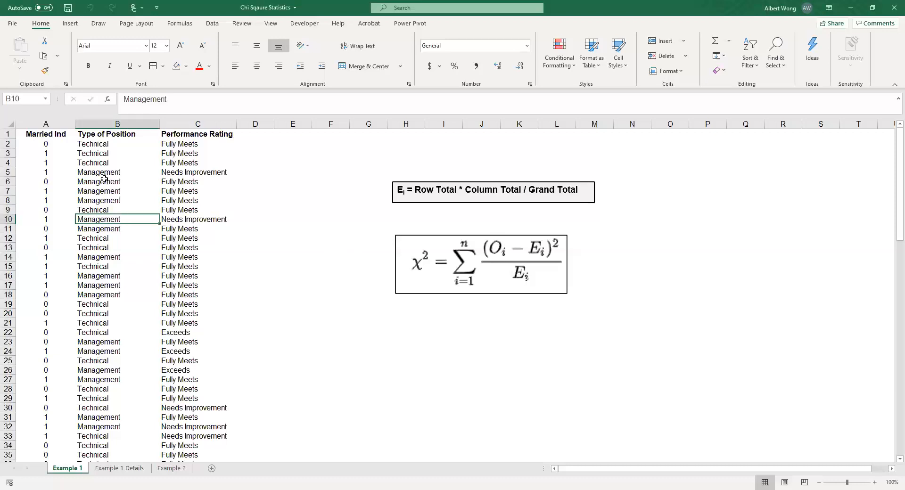
click(71, 23)
click(19, 45)
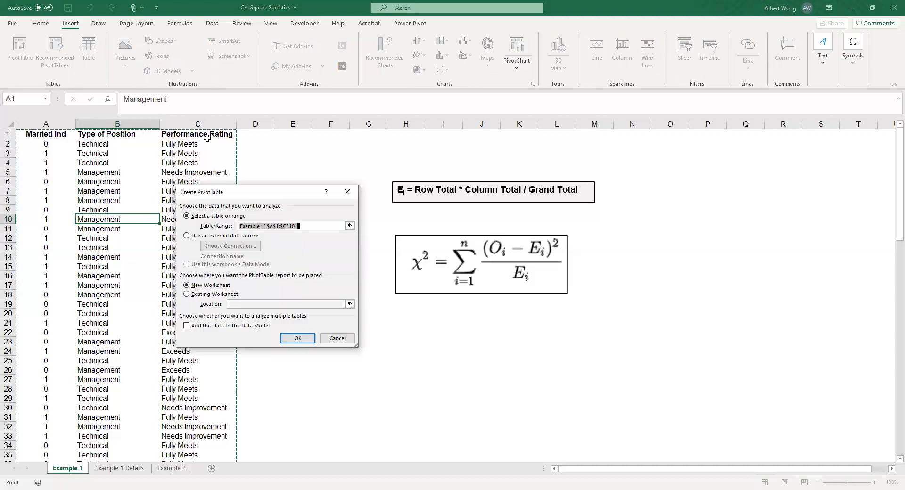
click(298, 339)
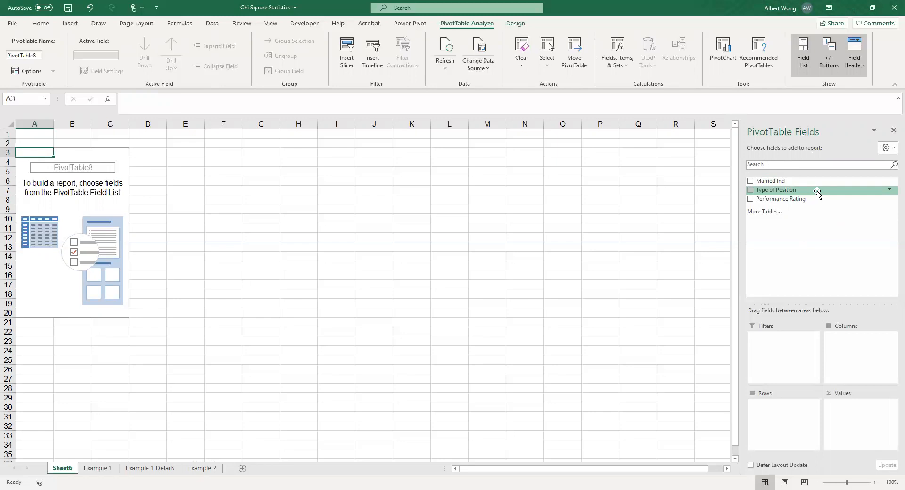
Step: Lay out the PivotTable with Type of Position as rows, Performance Rating as columns, and the count of Type of Position as values
drag(817, 191, 772, 418)
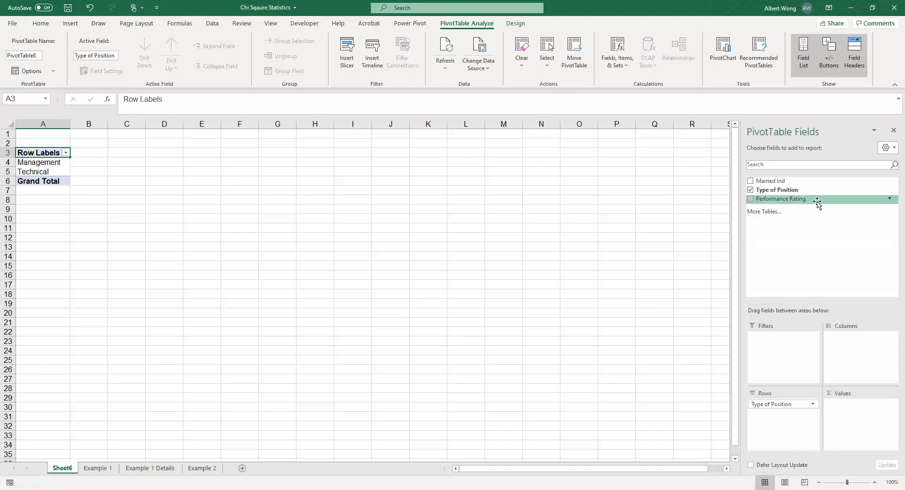
drag(817, 203, 857, 350)
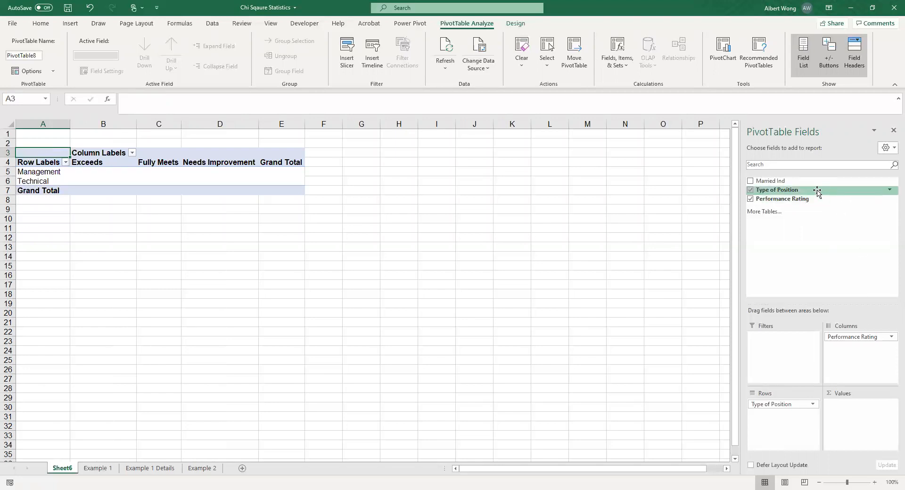
drag(817, 191, 854, 414)
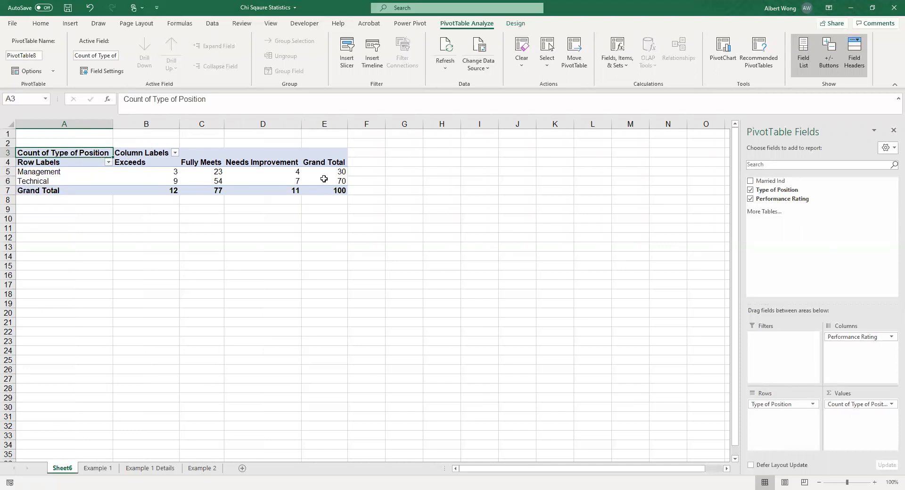
Step: On the Example 1 Details sheet, copy the Observed Frequency table with its title and paste it starting at cell G10
mouse_move(323, 179)
mouse_move(324, 192)
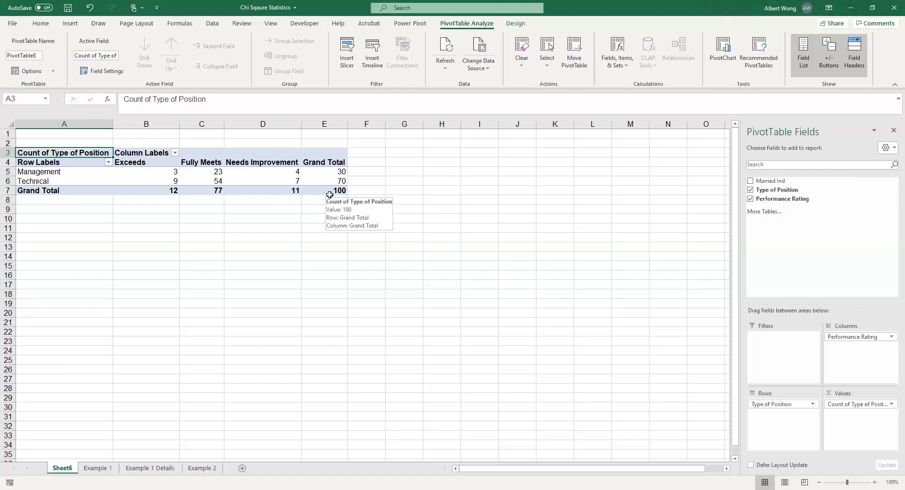
click(162, 469)
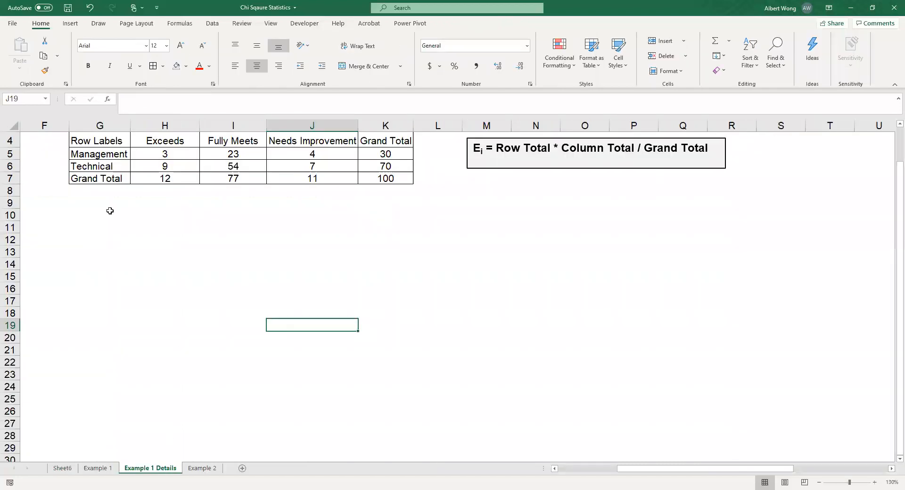
click(62, 469)
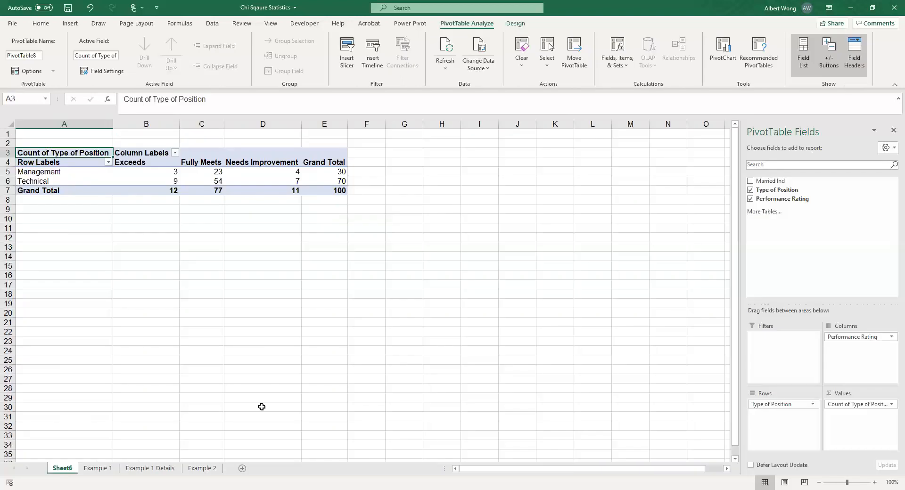
click(156, 469)
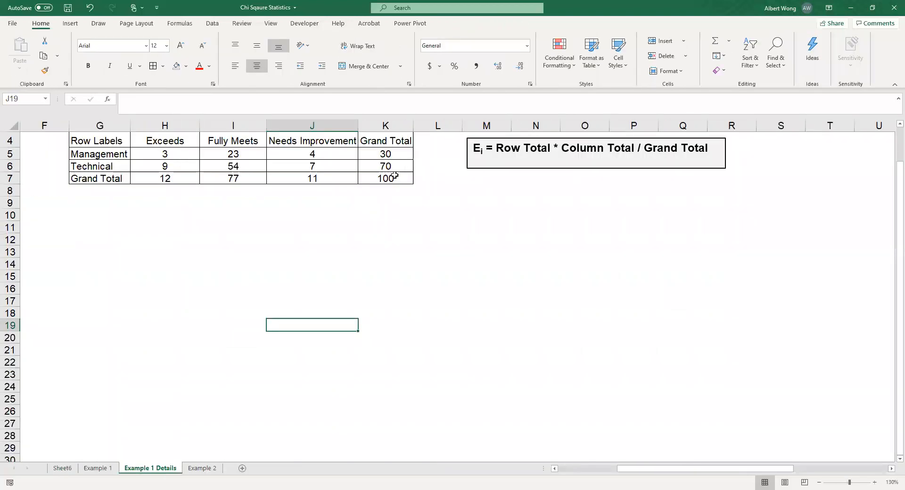
scroll(367, 216, up, 1)
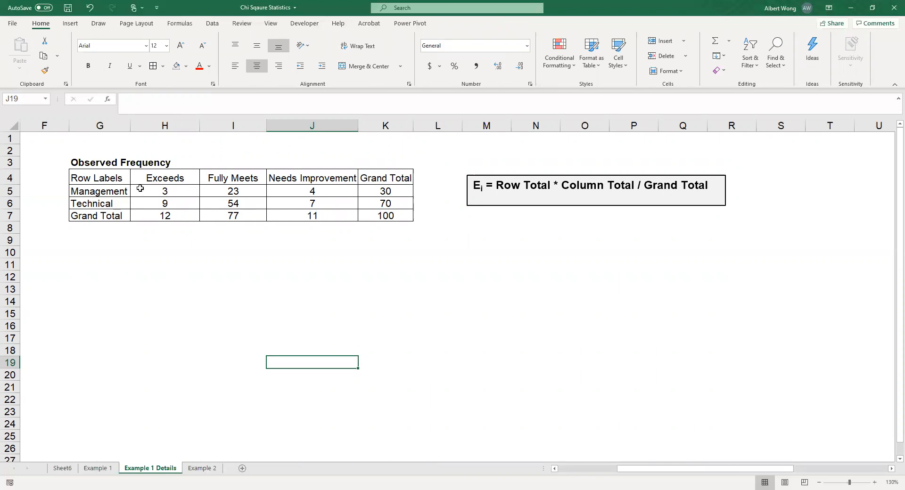
click(164, 191)
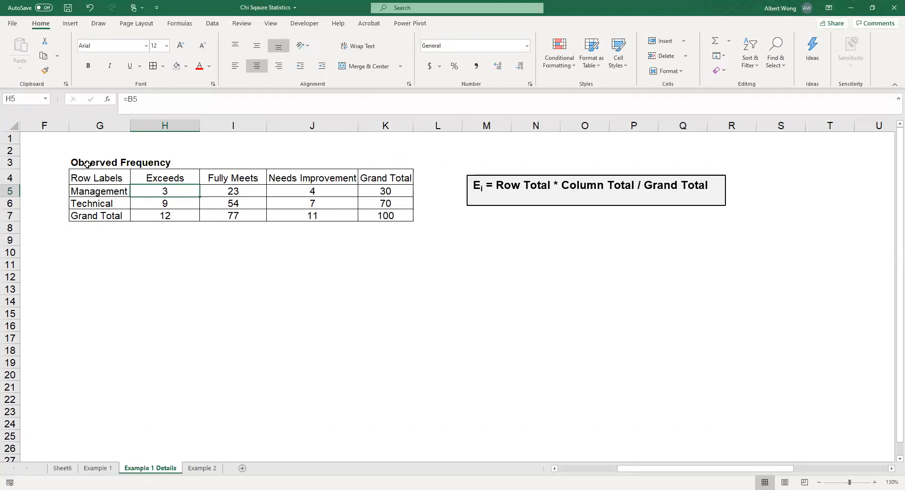
drag(89, 163, 366, 203)
click(44, 56)
click(84, 255)
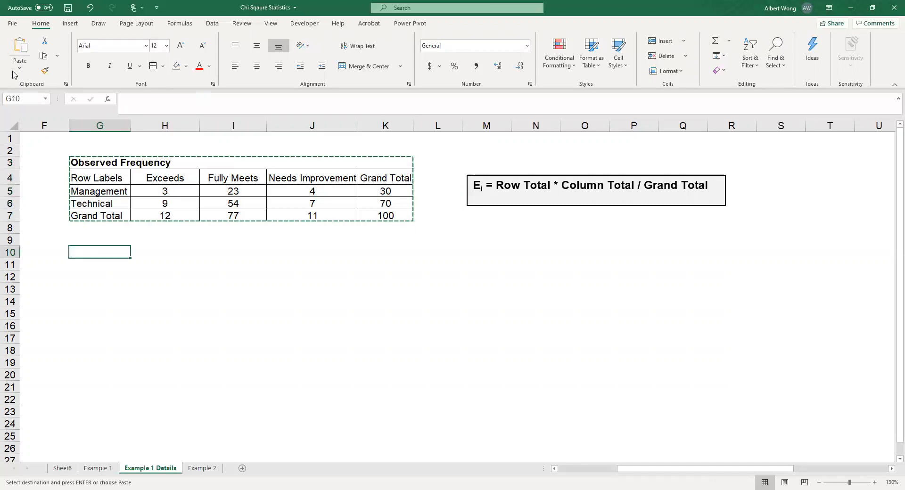
click(20, 48)
Step: Change the title of the pasted table in G10 to "Expected Frequency"
click(97, 251)
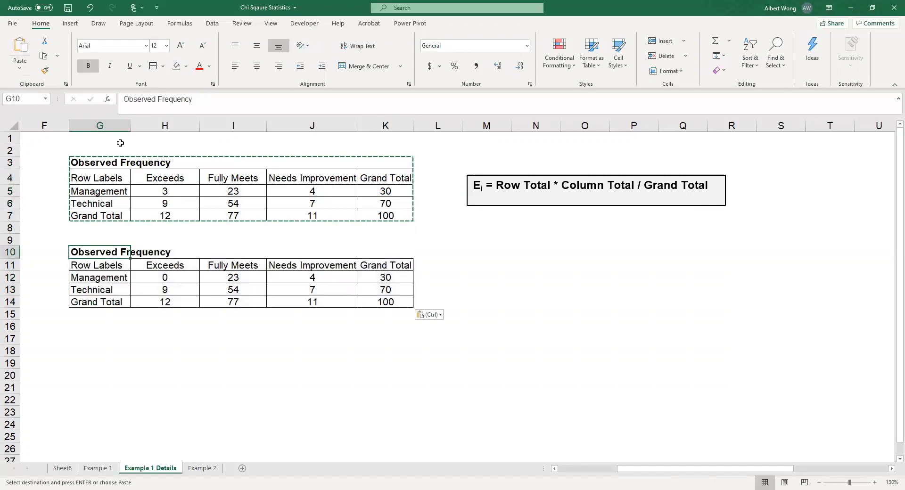
drag(156, 102, 103, 99)
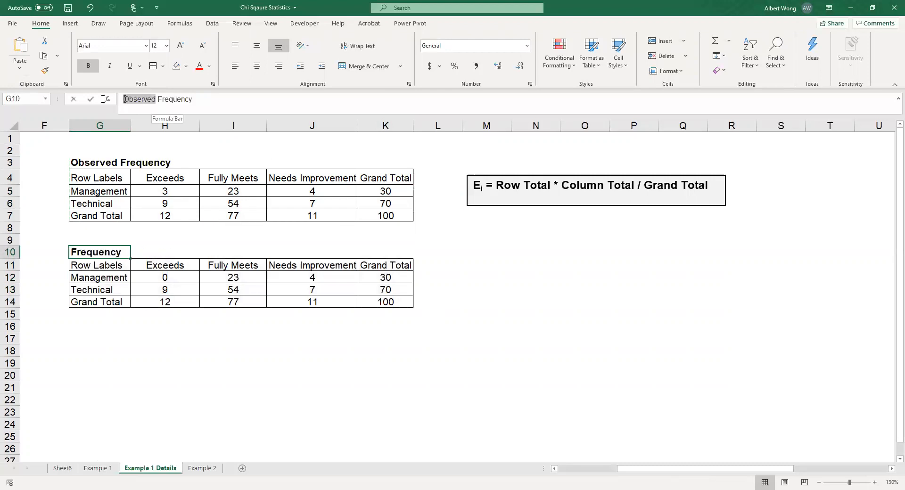
text(Exp)
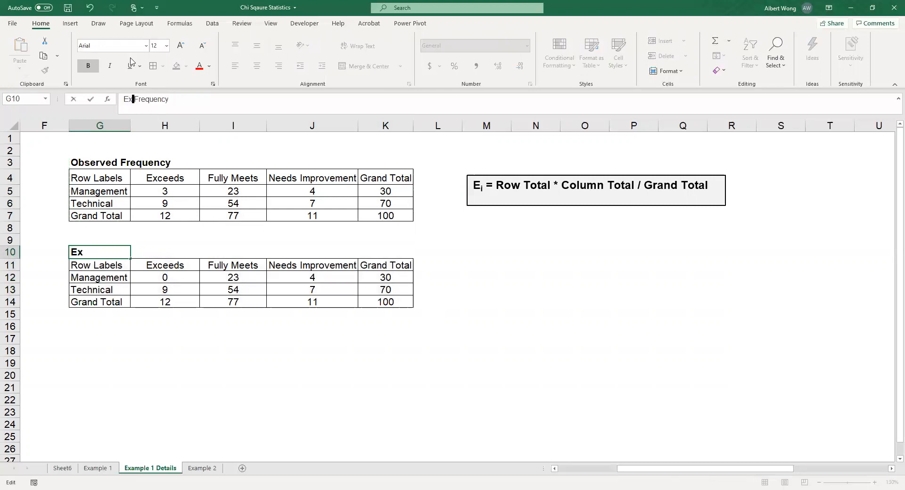
text(ected)
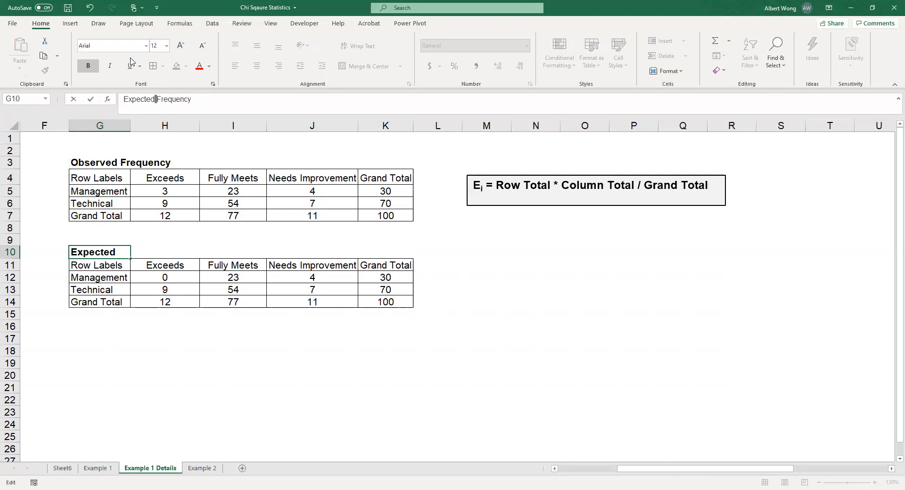
key(Return)
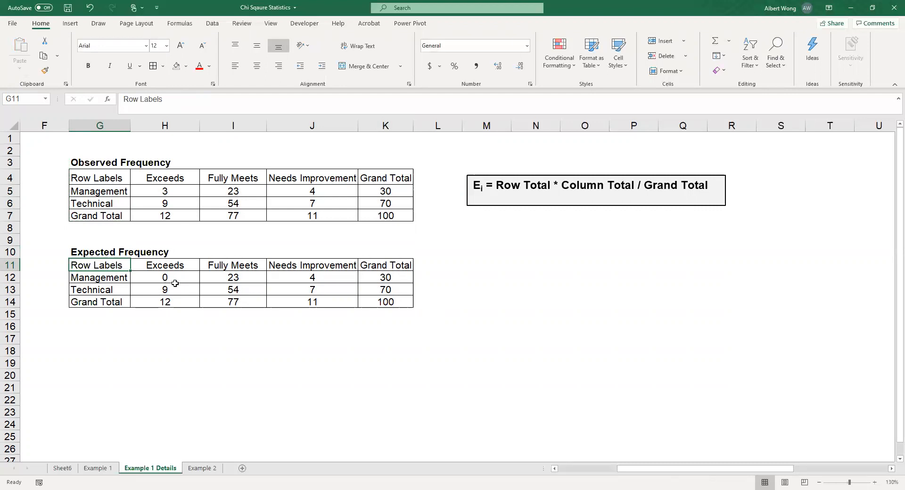
Step: Clear all numbers from the Expected Frequency table, including its totals, keeping the row and column labels
click(173, 194)
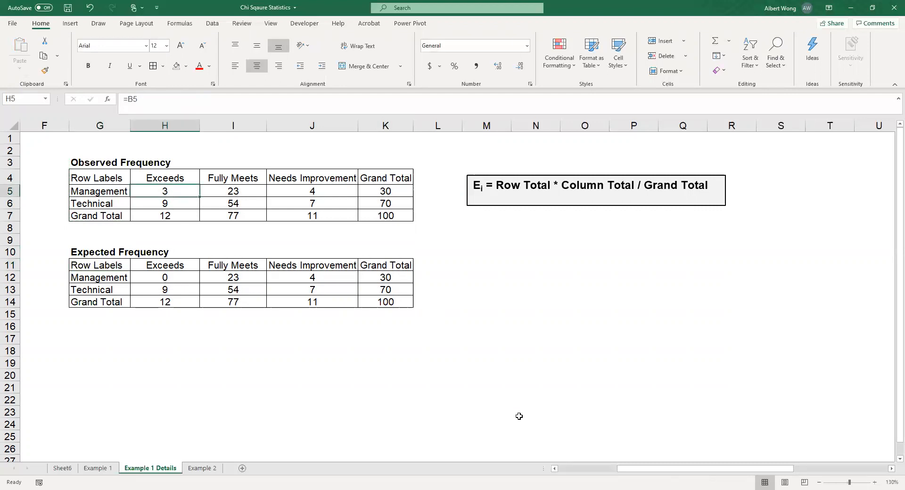
drag(556, 470, 557, 472)
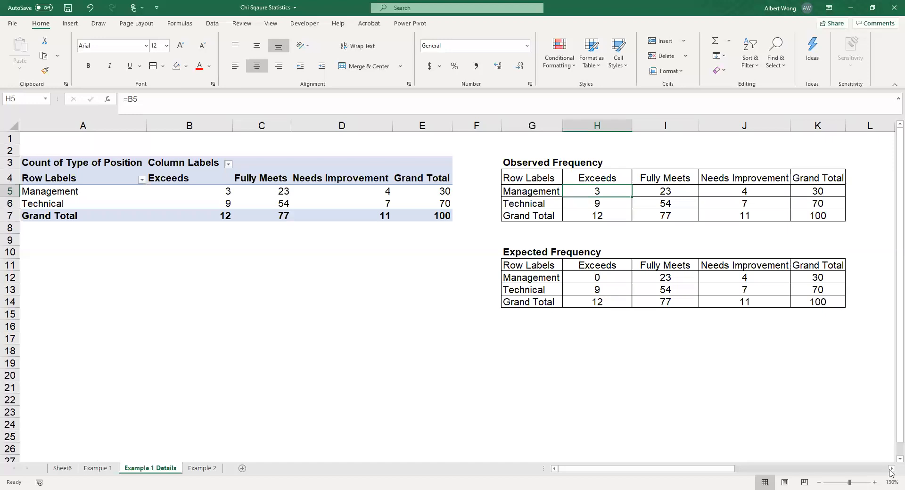
drag(891, 472, 891, 475)
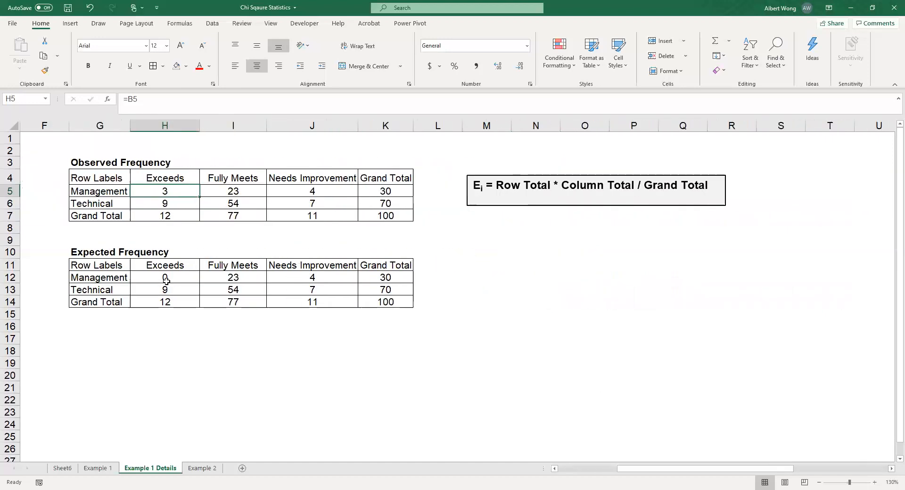
drag(166, 278, 300, 286)
key(Delete)
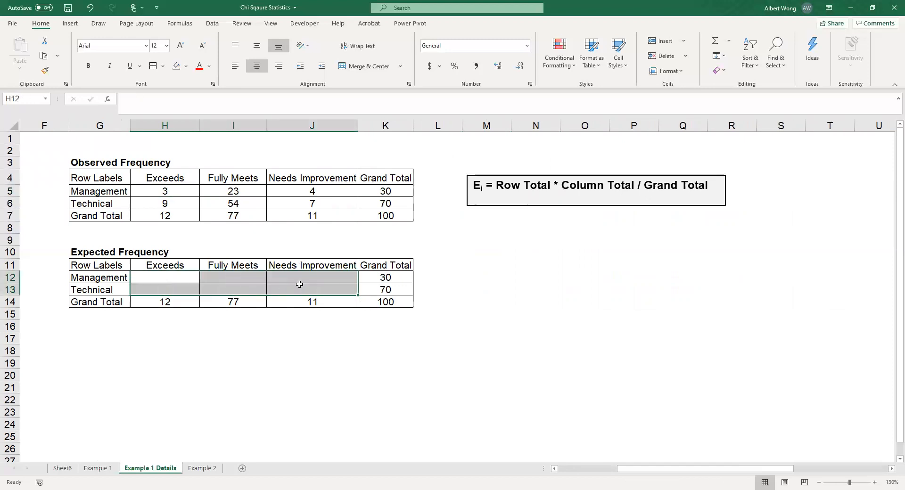
drag(188, 302, 385, 291)
key(Delete)
key(Delete)
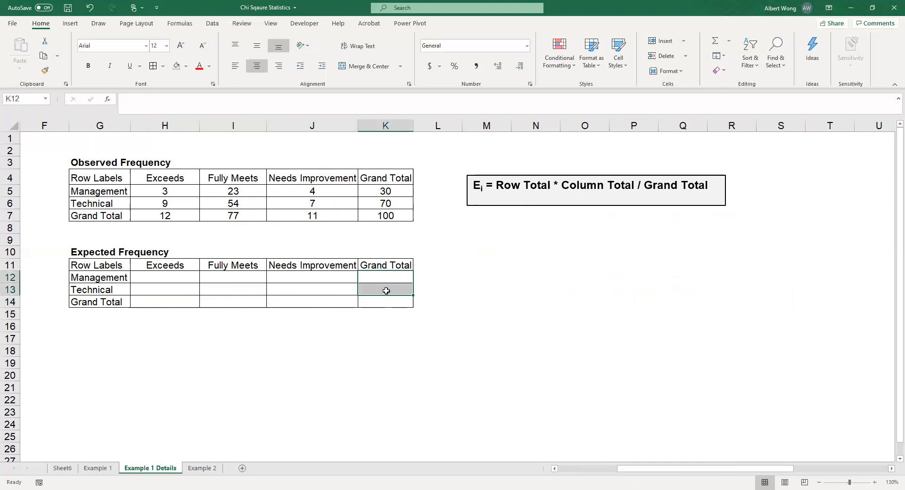
Step: Relabel the Observed Frequency table's totals, entering "Row Total" in K4 and "Column Total" in G7
click(165, 277)
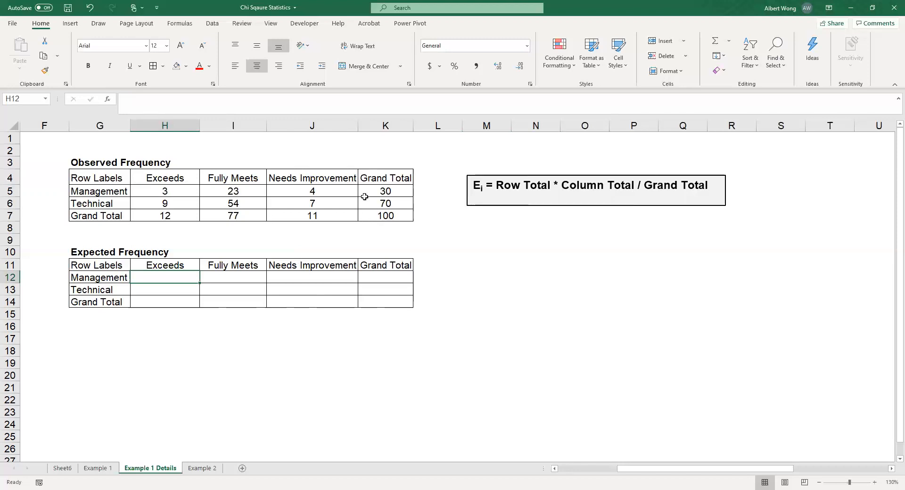
click(392, 179)
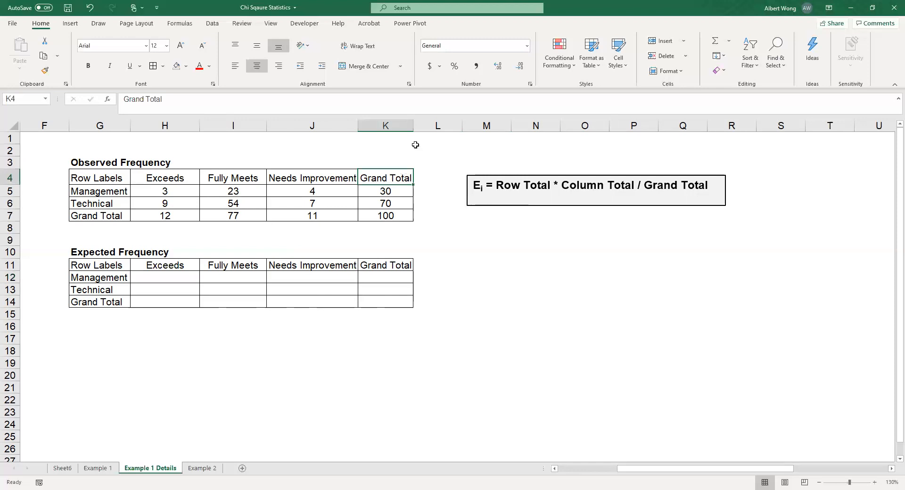
text(Row )
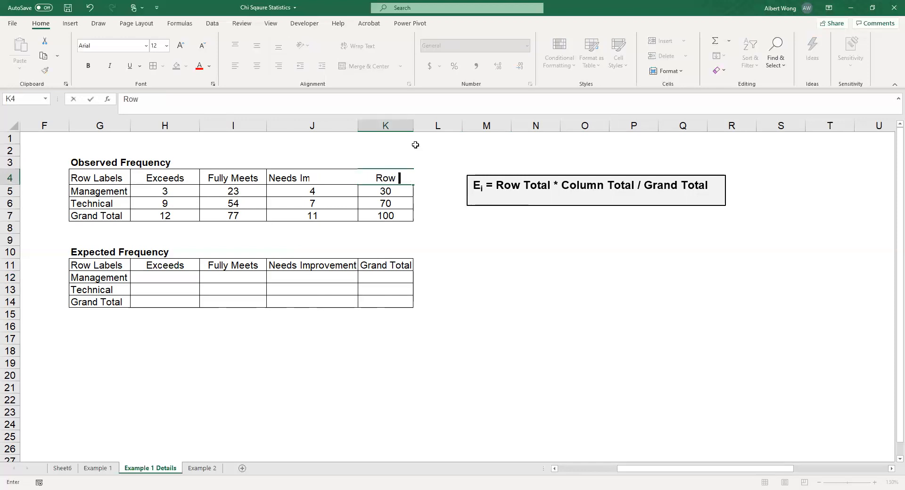
text(Total)
click(96, 218)
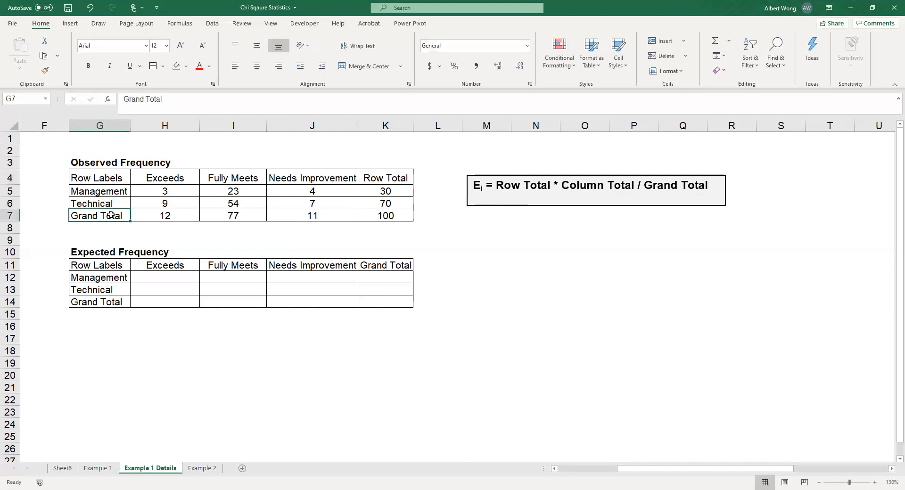
text(Col)
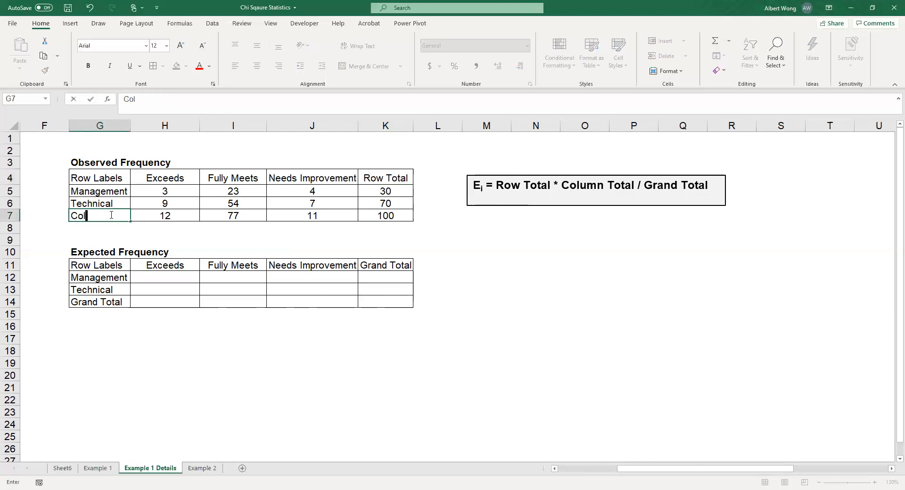
text(umn Total)
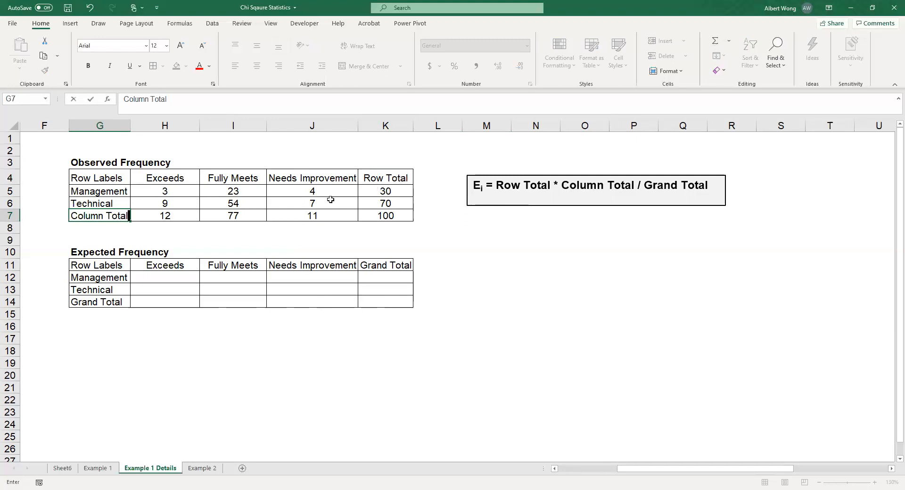
click(289, 216)
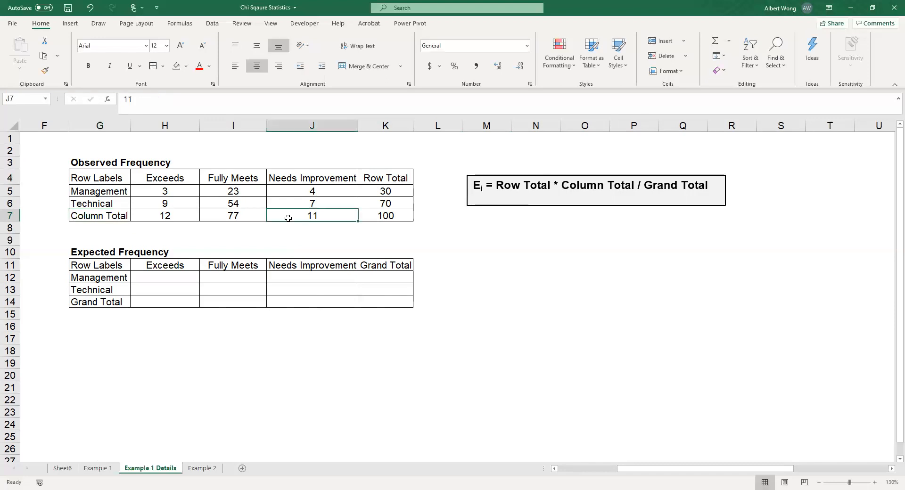
Step: Examine the observed table's column totals, Management row total and grand total, and select the Management–Exceeds cell of the expected table
click(165, 215)
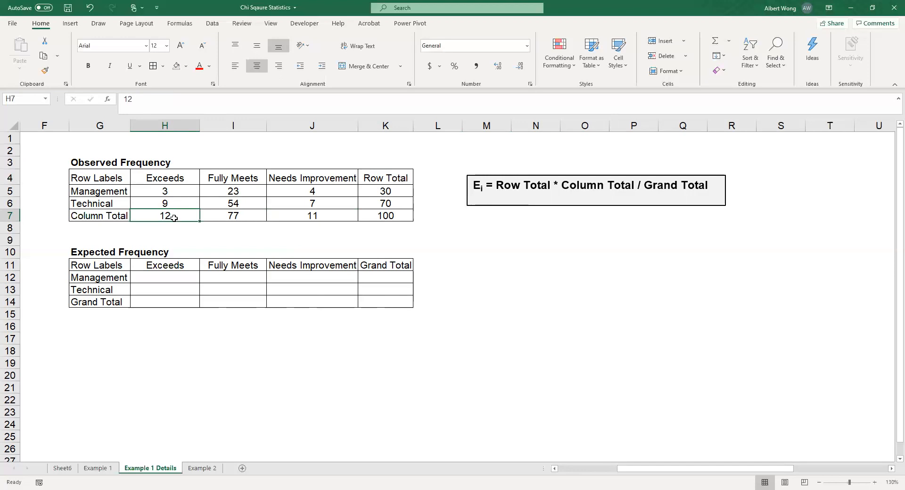
click(248, 213)
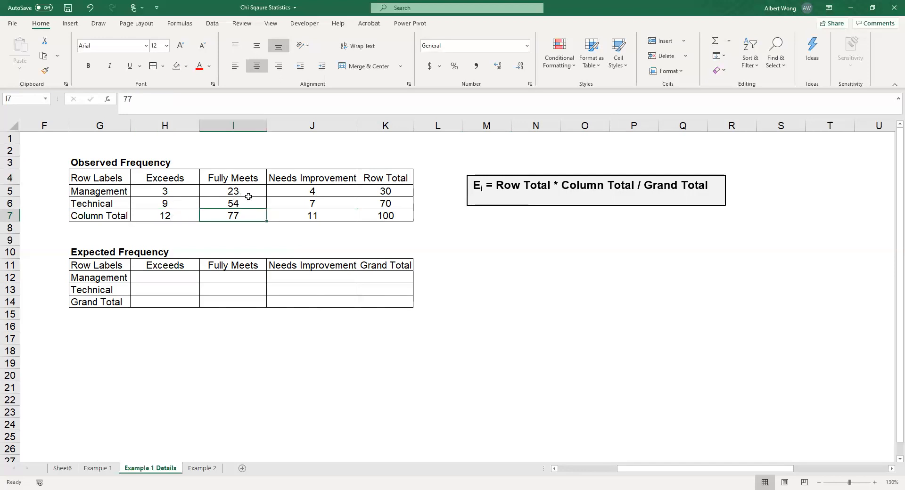
click(311, 216)
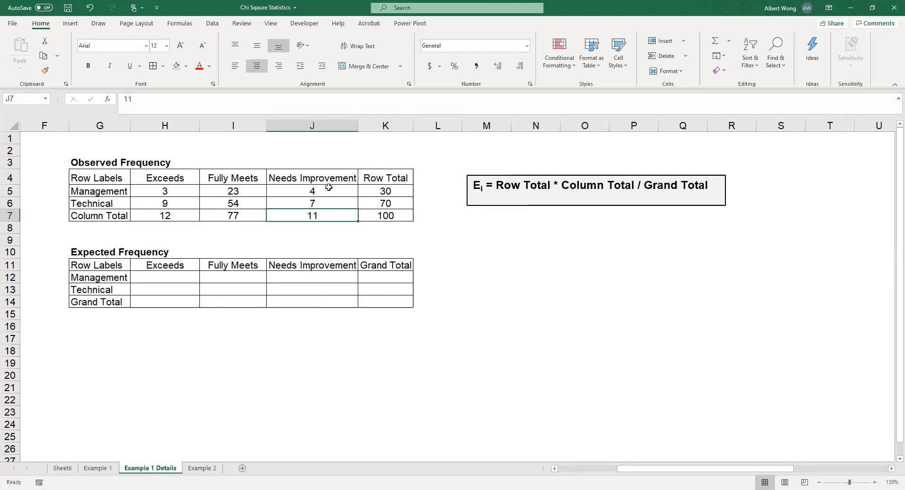
click(385, 191)
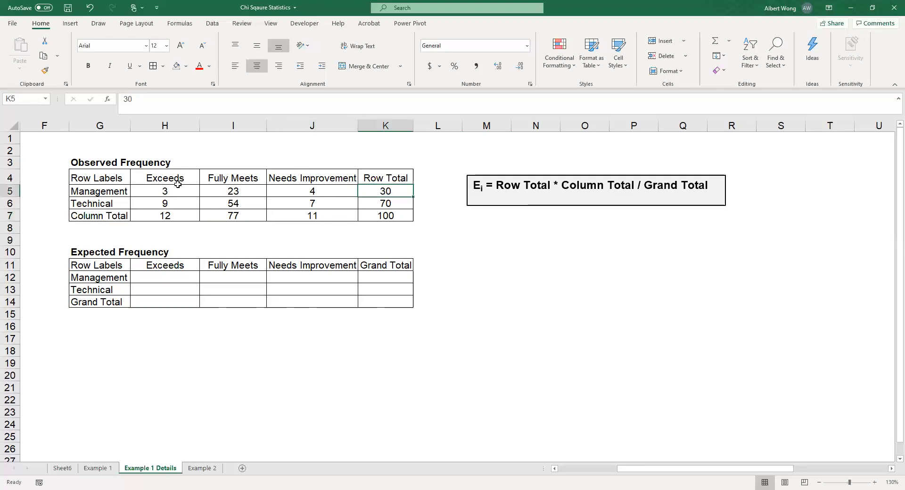
click(401, 216)
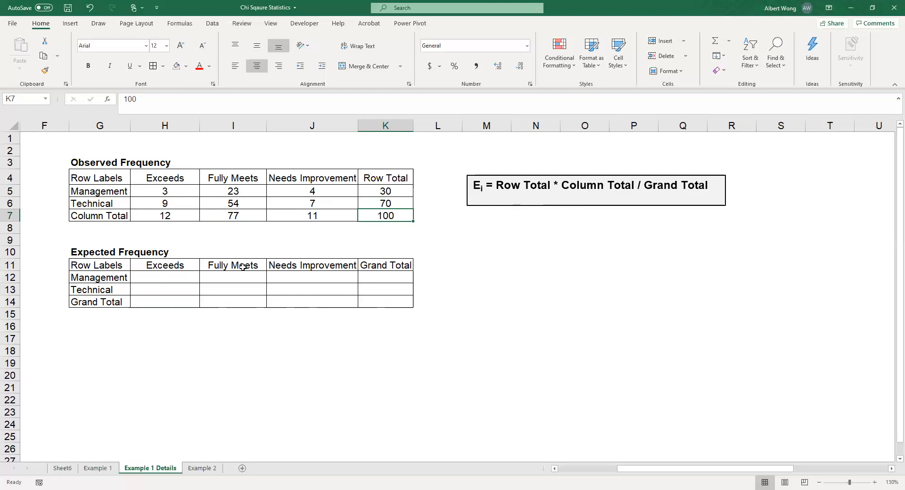
click(191, 277)
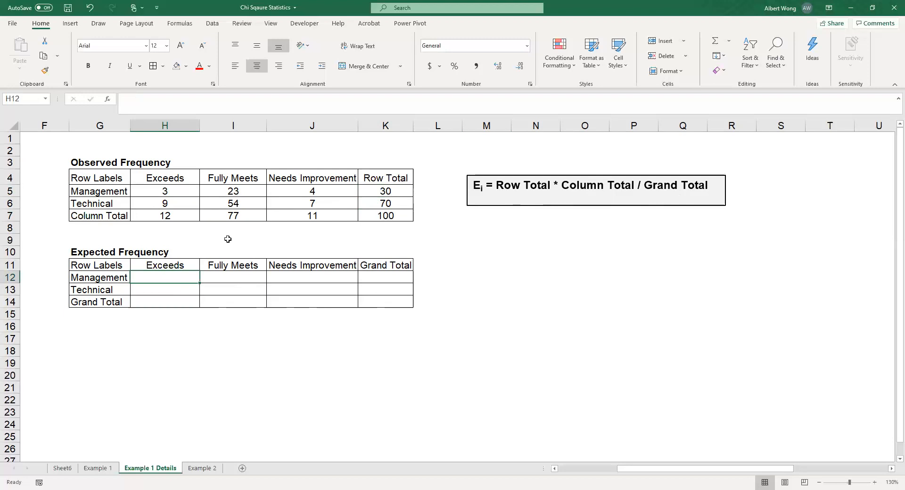
Step: Calculate the Management–Exceeds expected frequency in H12 with the hard-coded formula =12*30/100
text(=12)
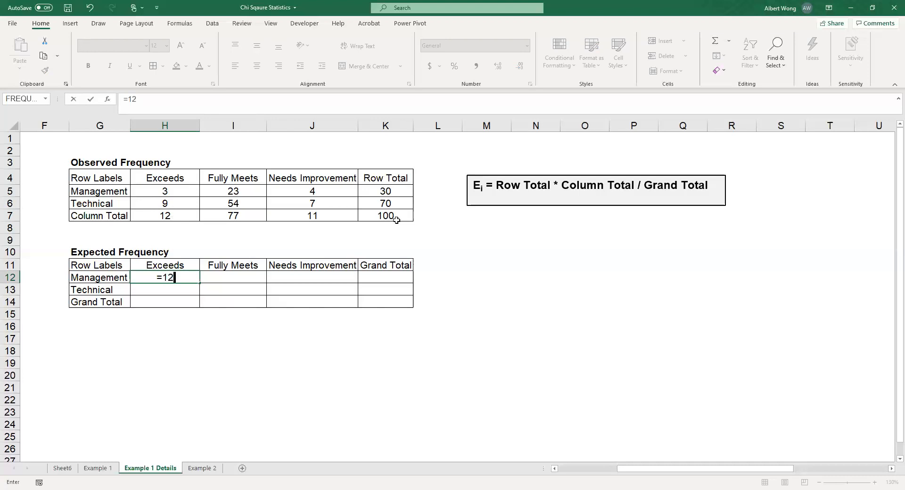
text(0/100)
key(Return)
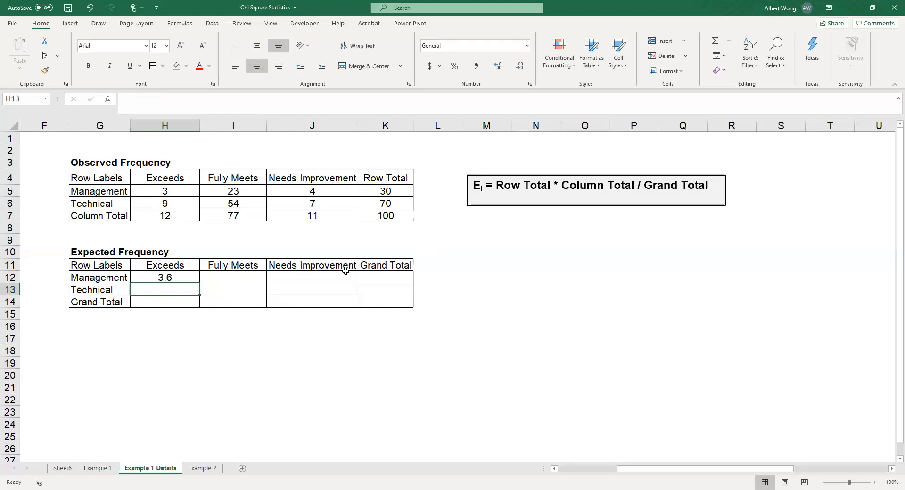
Step: Replace the hard-coded numbers in H12 with the mixed-reference formula =H$7*$K5/$K$7
click(185, 274)
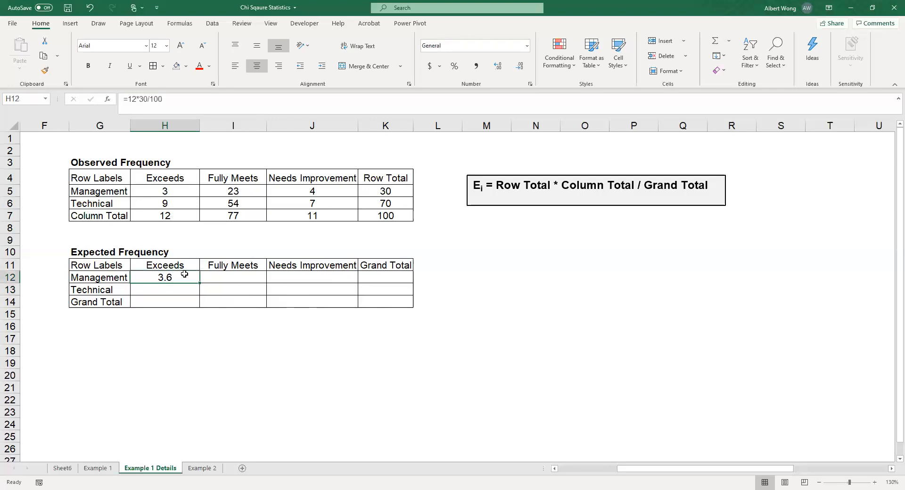
click(191, 102)
key(BackSpace)
key(BackSpace)
key(BackSpace)
key(BackSpace)
key(BackSpace)
key(BackSpace)
key(BackSpace)
key(BackSpace)
key(BackSpace)
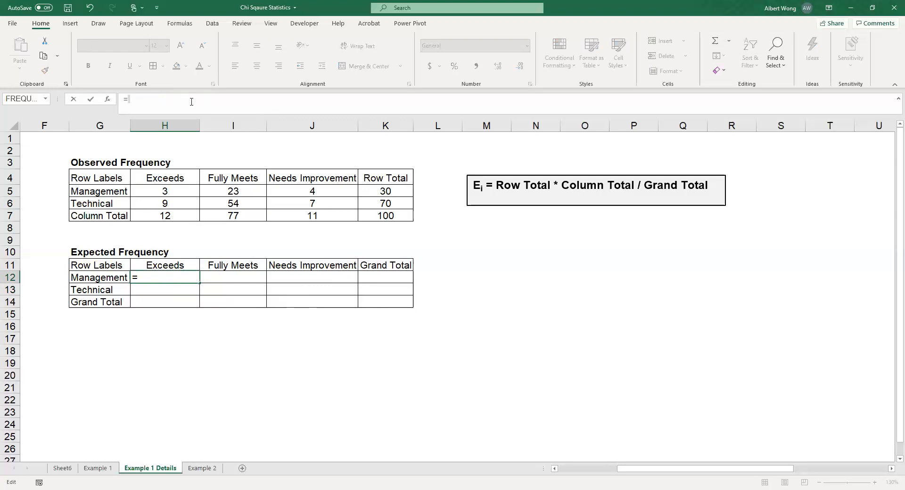
text(h)
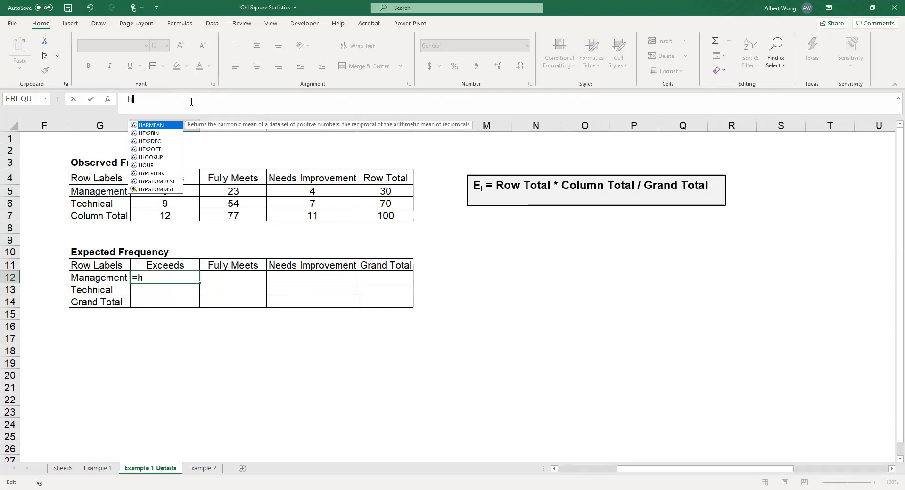
text(7)
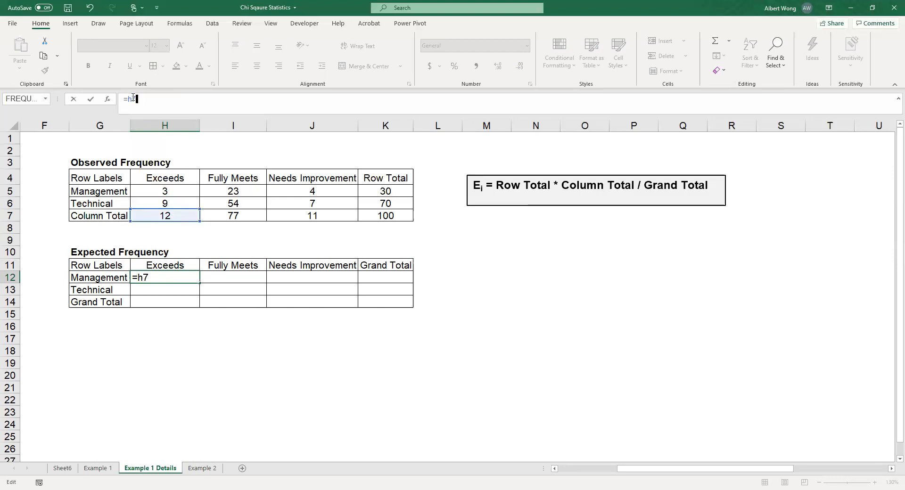
text($7)
text(*$k5)
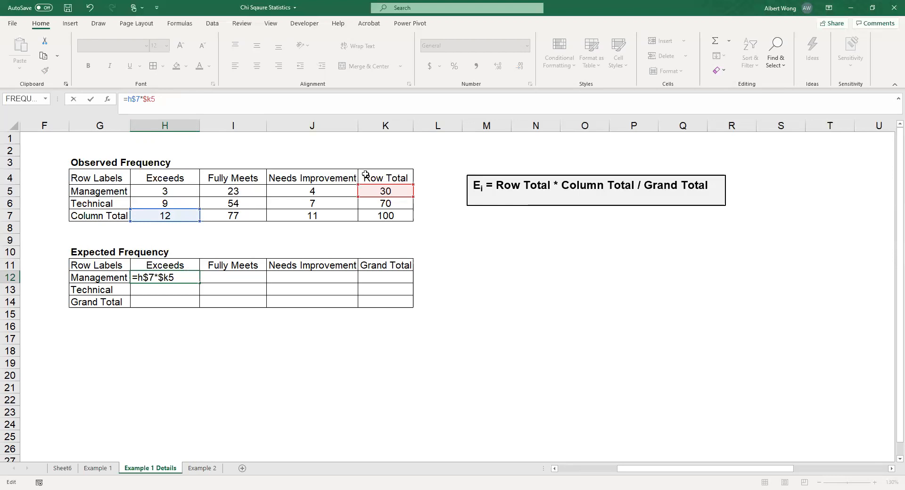
text(/$k$7)
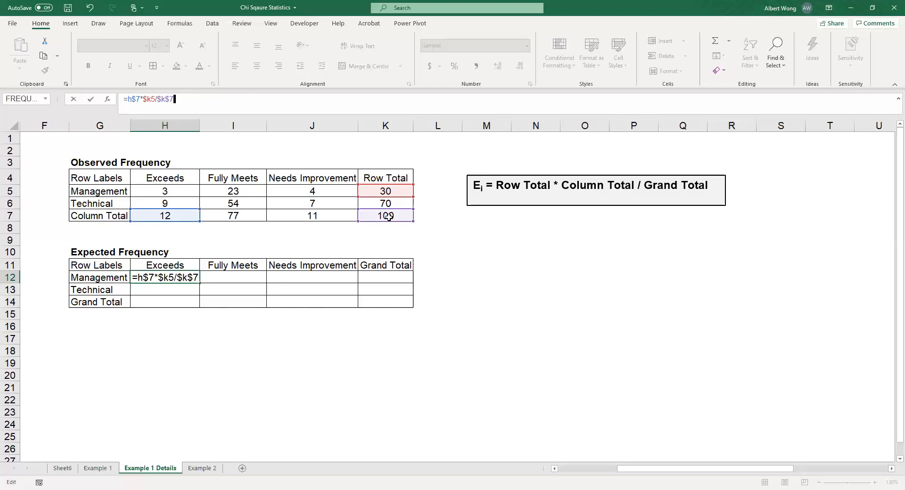
key(Return)
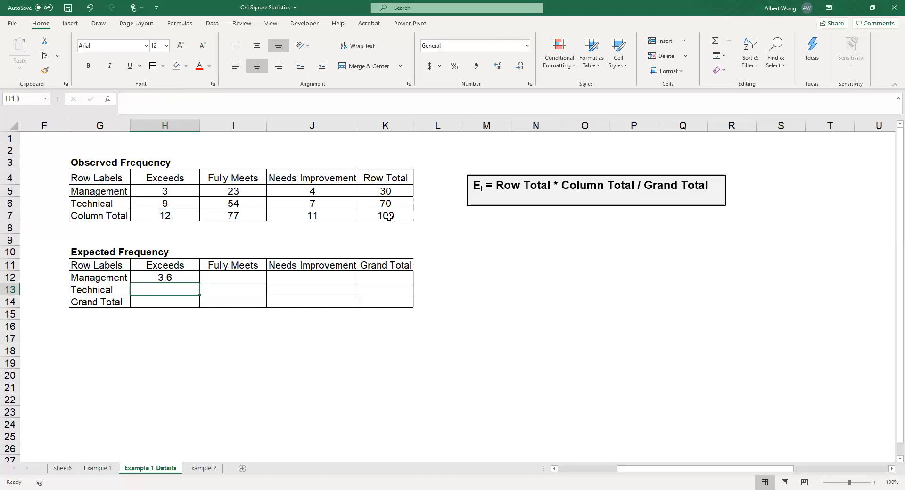
Step: Copy the expected frequency formula from H12 to all Management and Technical rating cells, H12:J13
click(161, 278)
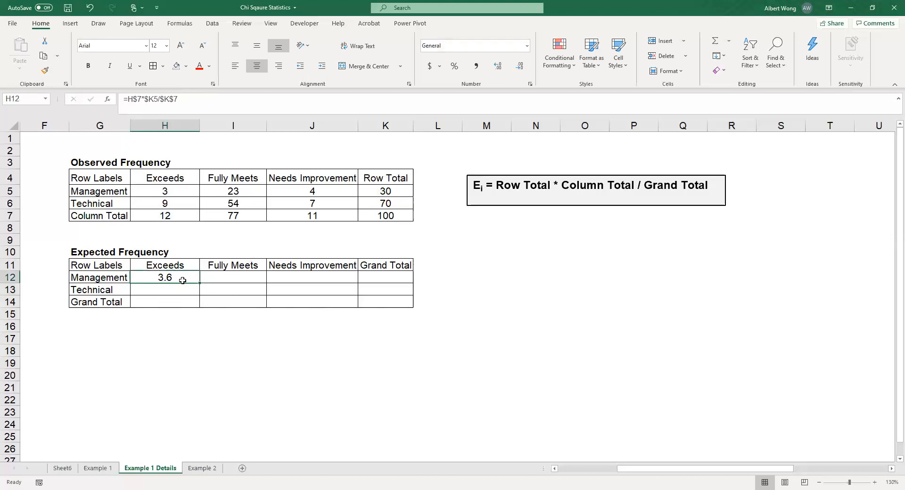
click(45, 56)
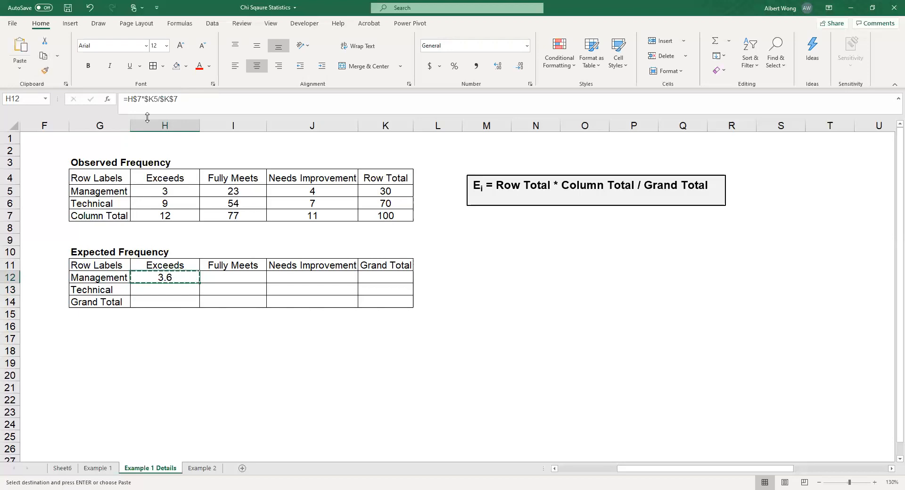
shift+click(346, 290)
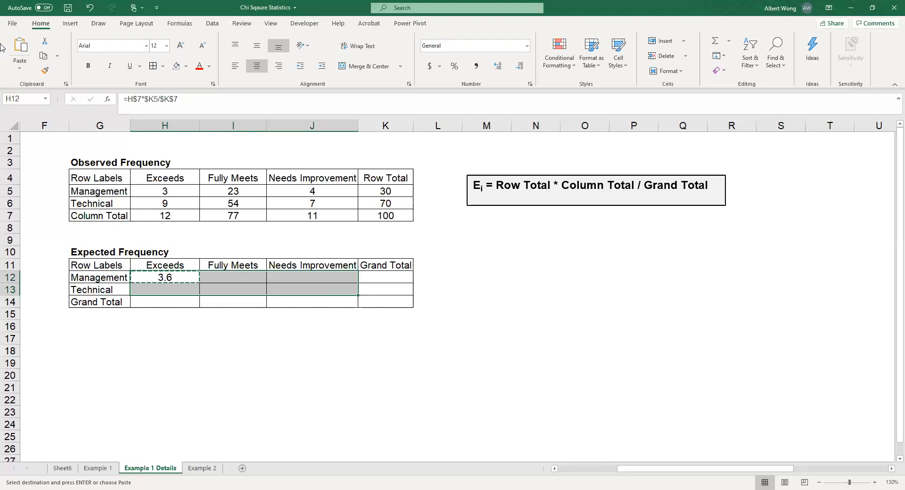
click(24, 46)
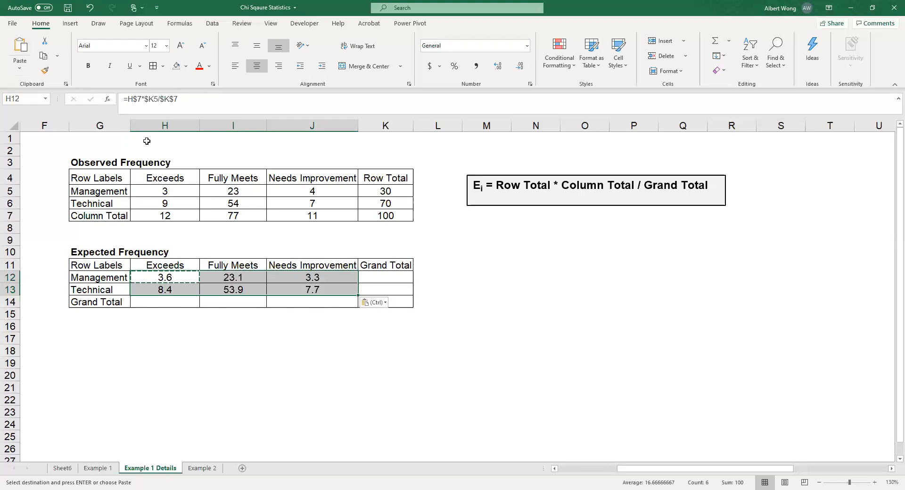
Step: Examine which observed totals the copied formula in the expected table's Technical–Fully Meets cell refers to
click(245, 291)
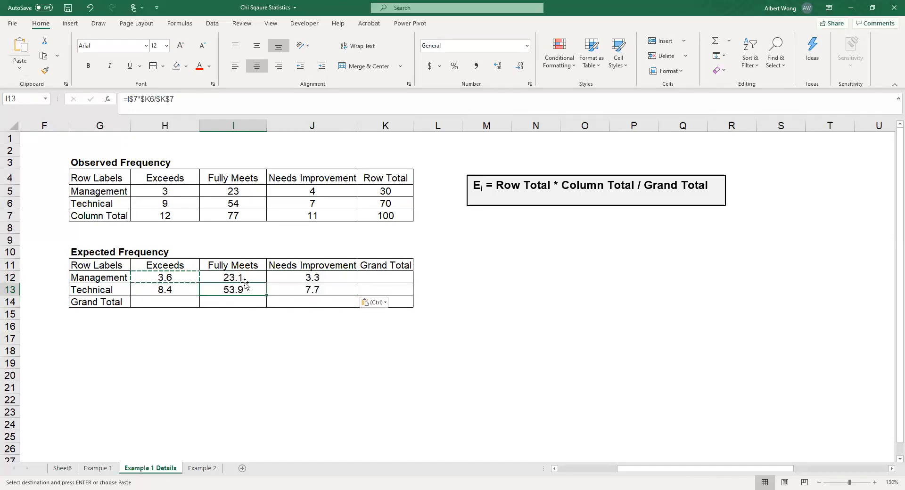
click(196, 103)
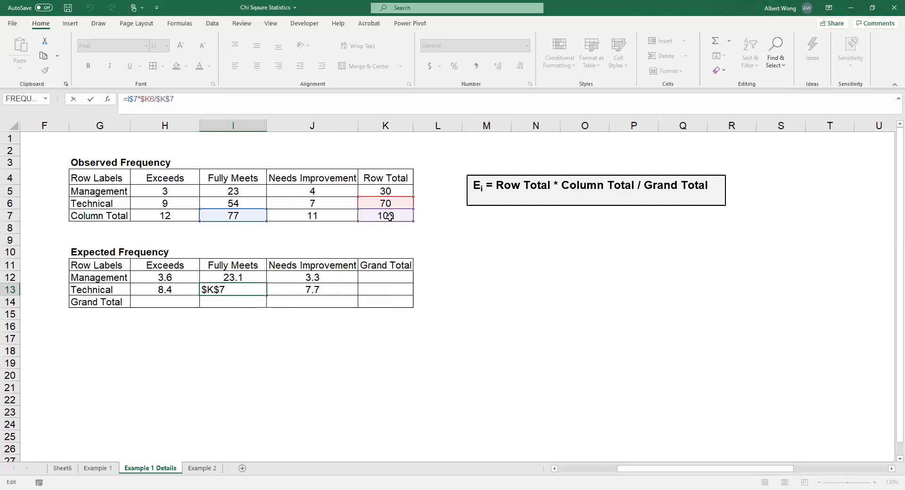
key(Return)
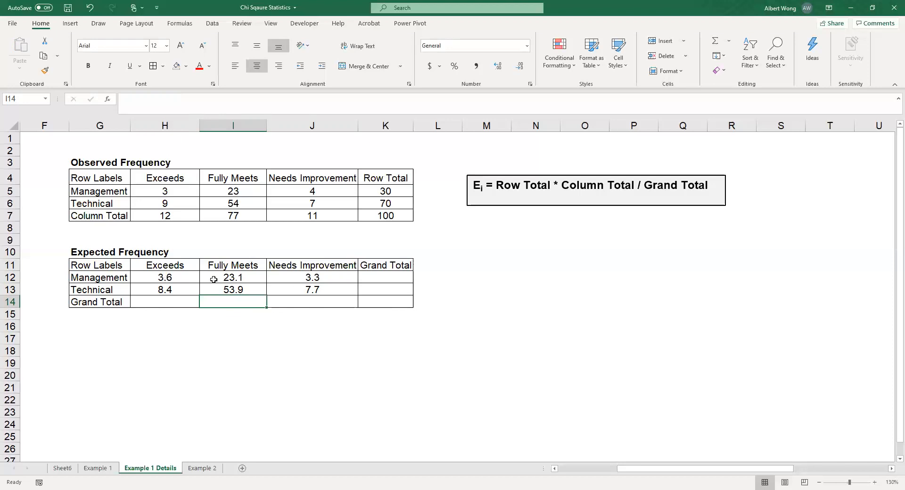
Step: Copy the observed table's "Column Total" label to G14 and its "Row Total" label to K11 in the expected table
click(161, 302)
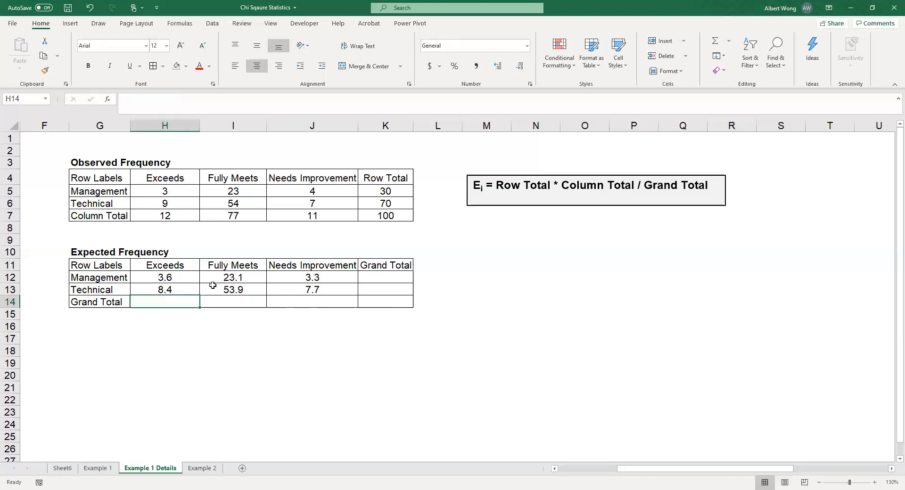
click(100, 218)
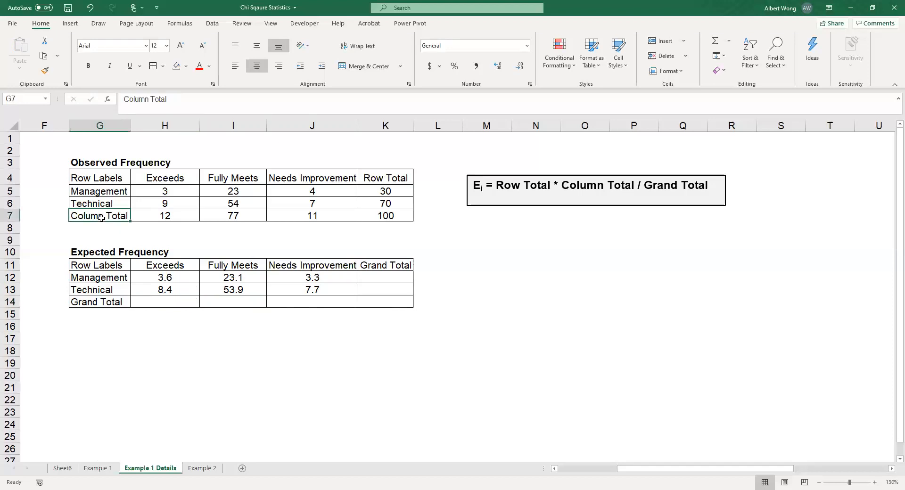
click(43, 56)
click(96, 302)
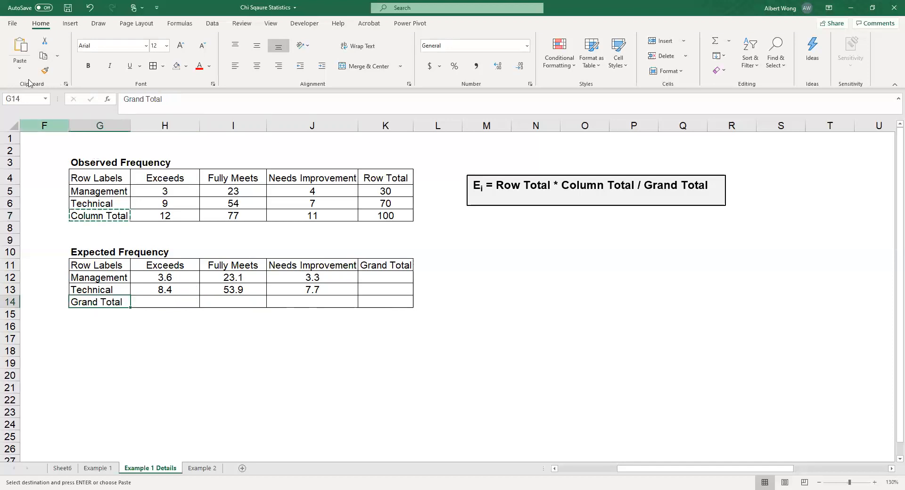
click(20, 50)
click(385, 178)
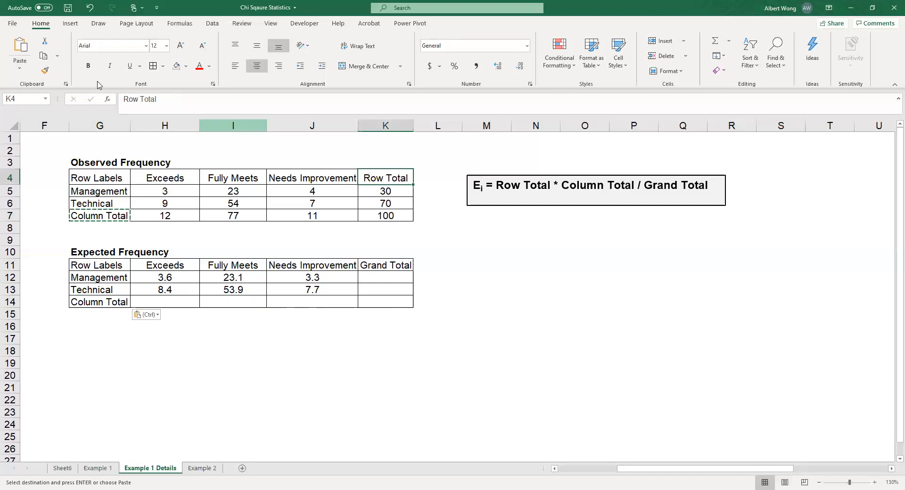
click(43, 56)
click(381, 265)
click(15, 53)
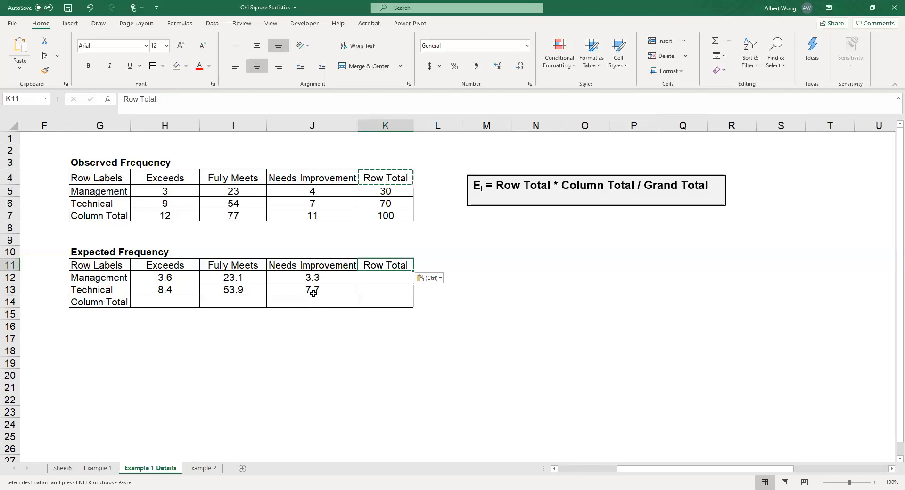
Step: Add the expected table's column totals by entering =H12+H13 in H14 and copying it across through J14
click(188, 302)
text(=)
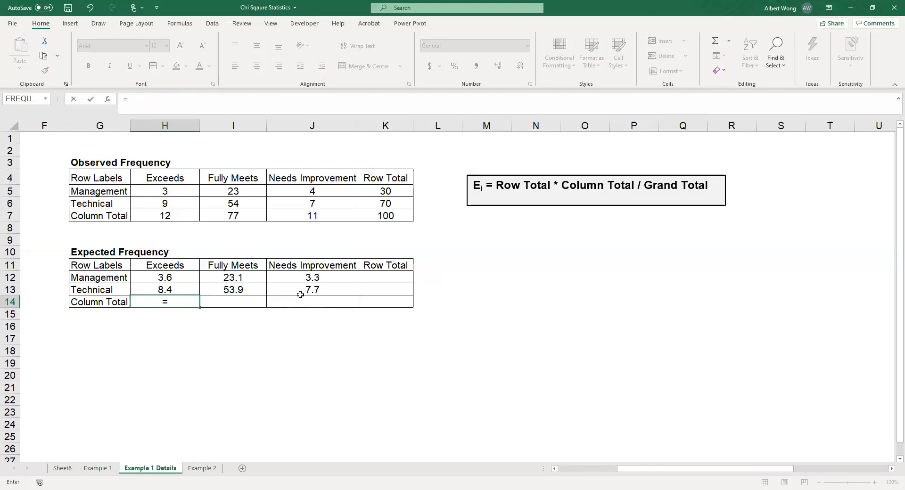
text(h)
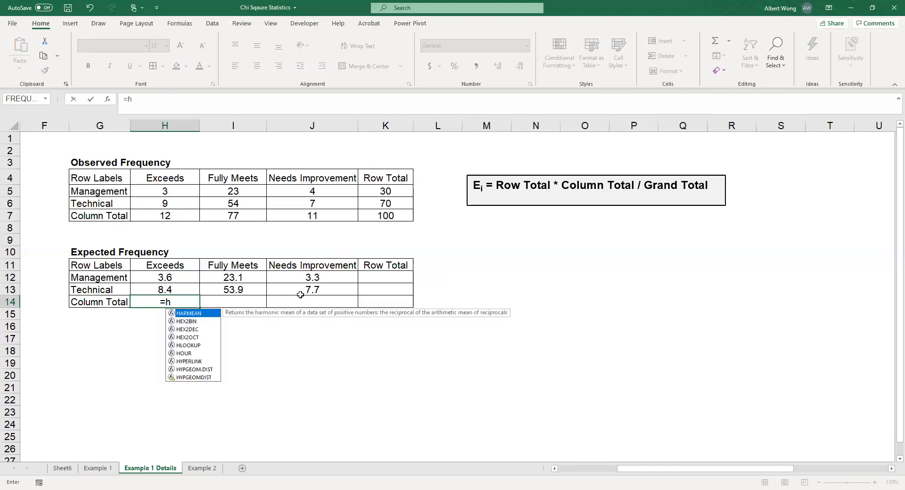
text(12)
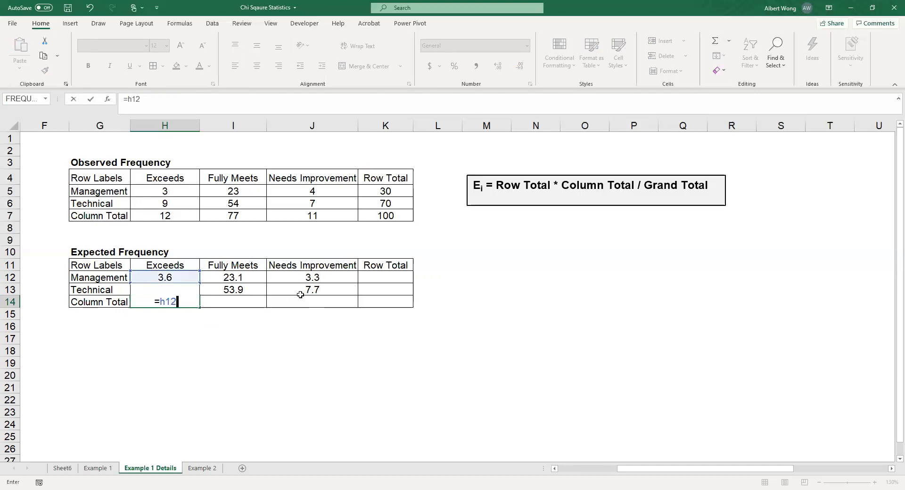
text(+h13)
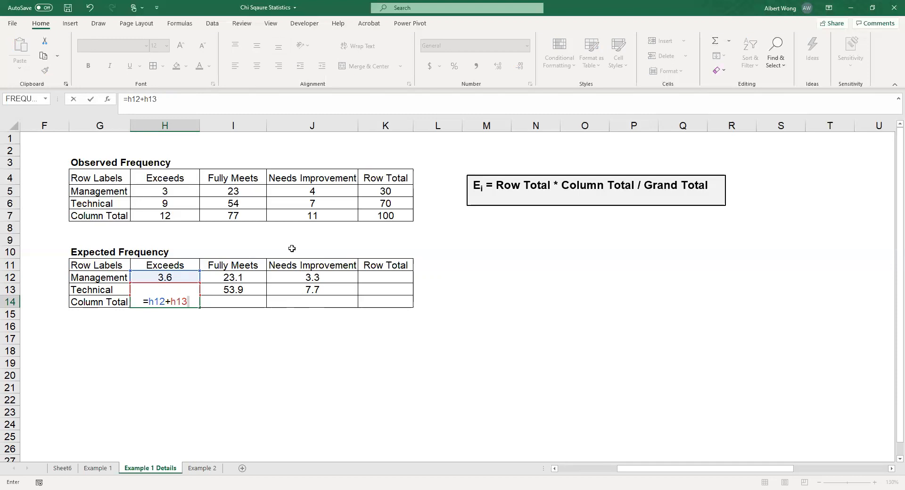
key(Return)
click(168, 298)
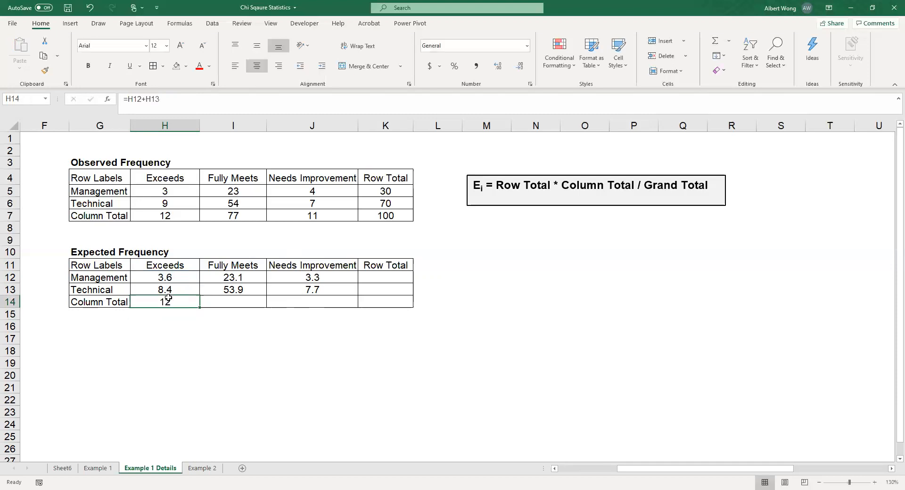
click(43, 55)
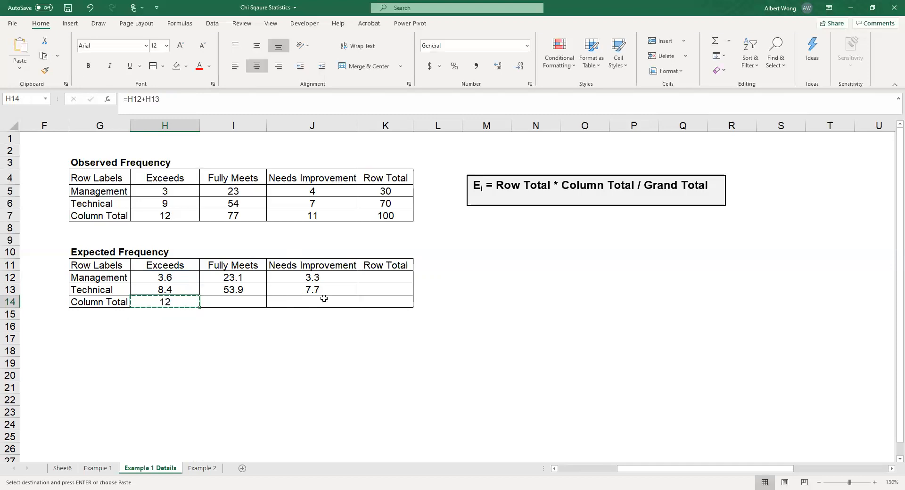
drag(234, 301, 320, 301)
click(21, 45)
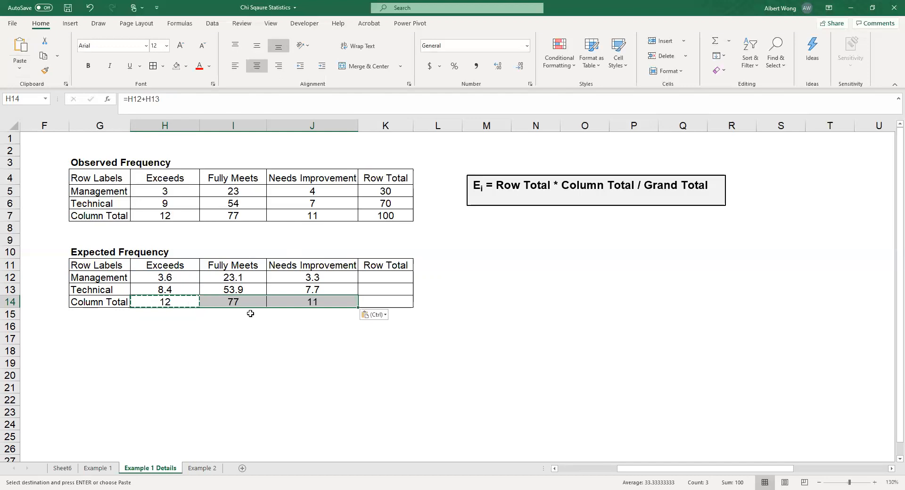
Step: Add the expected table's row totals by entering =SUM(H12:J12) in K12 and copying it down to K13:K14
click(384, 279)
text(=)
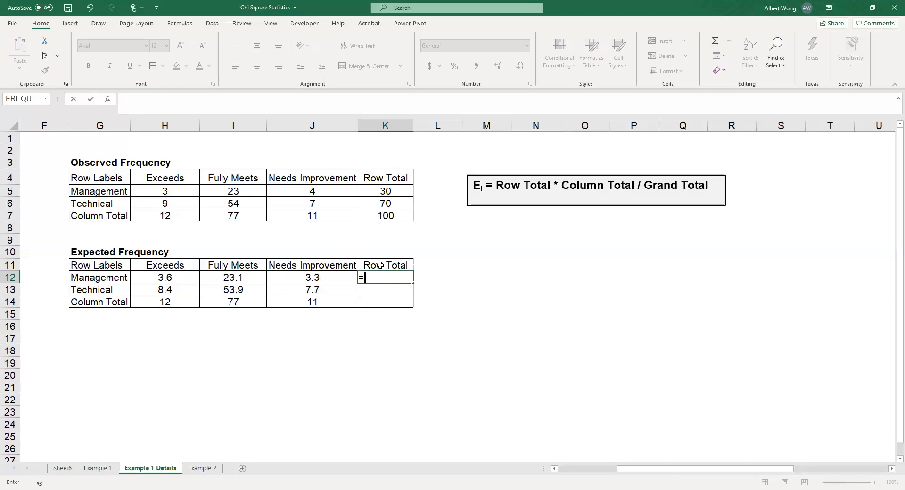
text(sum(h12:)
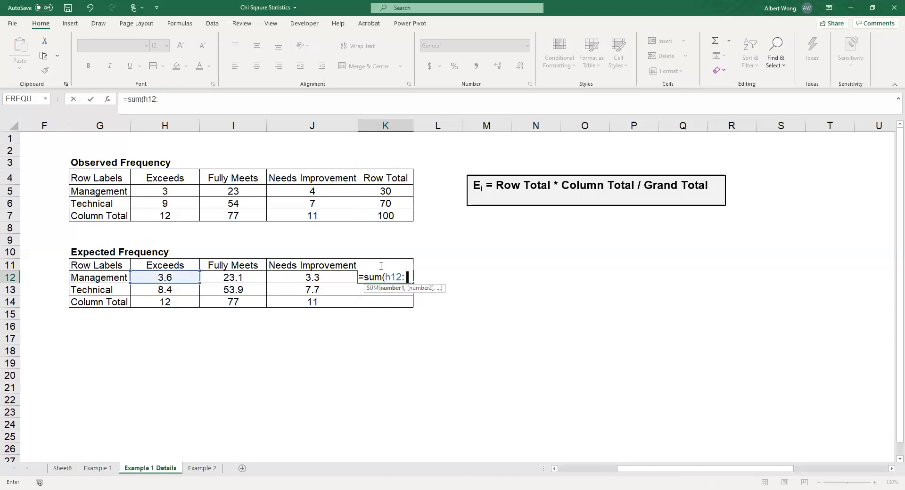
text( j12))
key(Return)
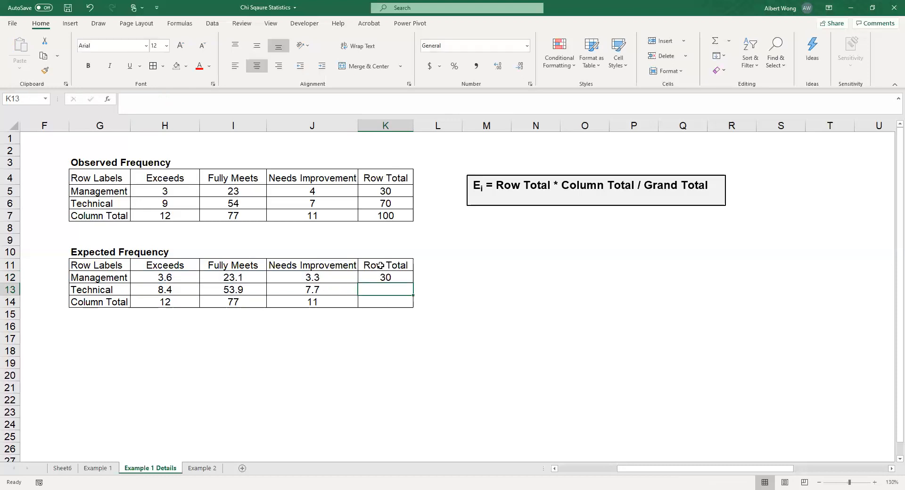
key(Up)
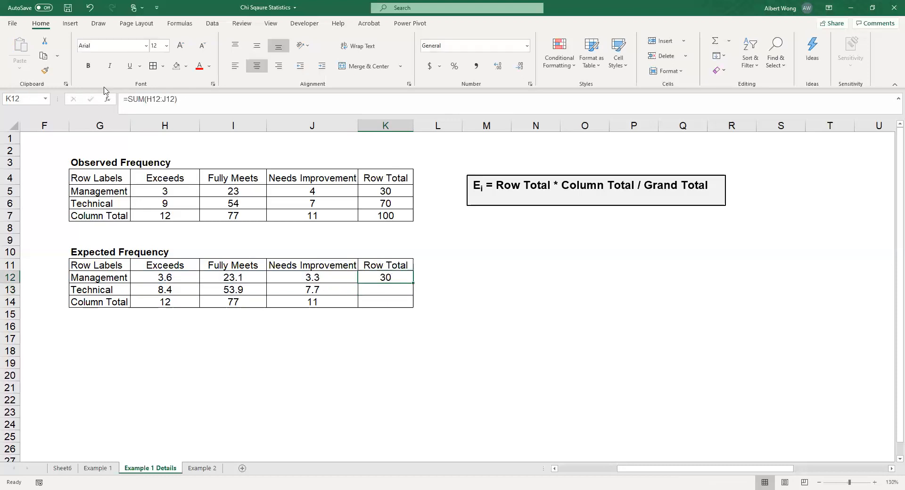
click(43, 56)
click(398, 292)
drag(398, 300, 397, 302)
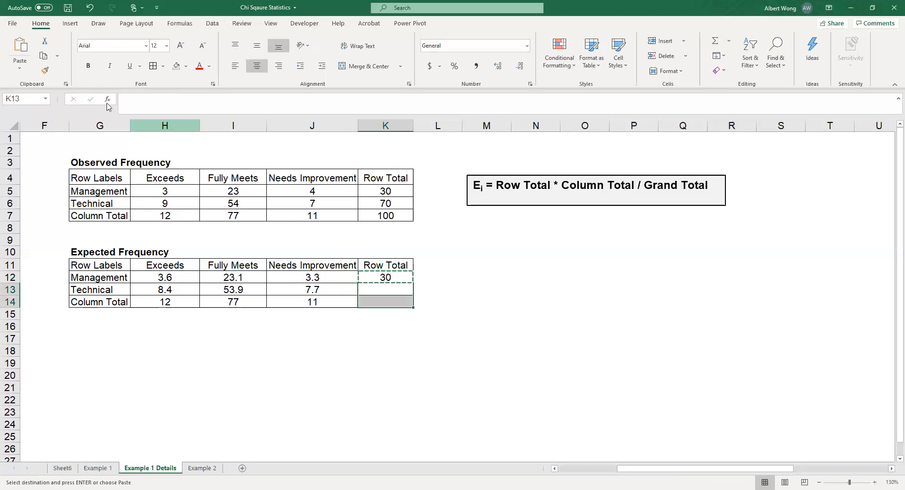
click(20, 47)
Step: Format the six expected frequencies in H12:J13 in bold red font
drag(156, 277, 313, 290)
click(199, 66)
click(89, 65)
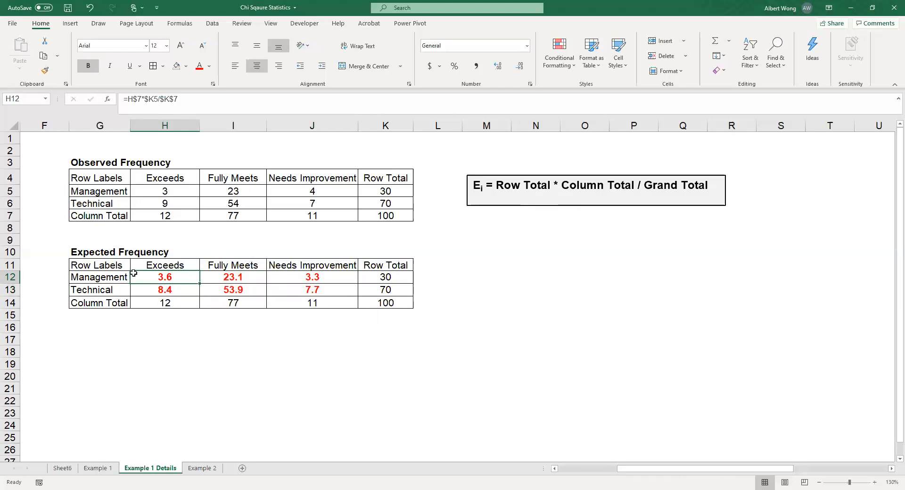
click(304, 289)
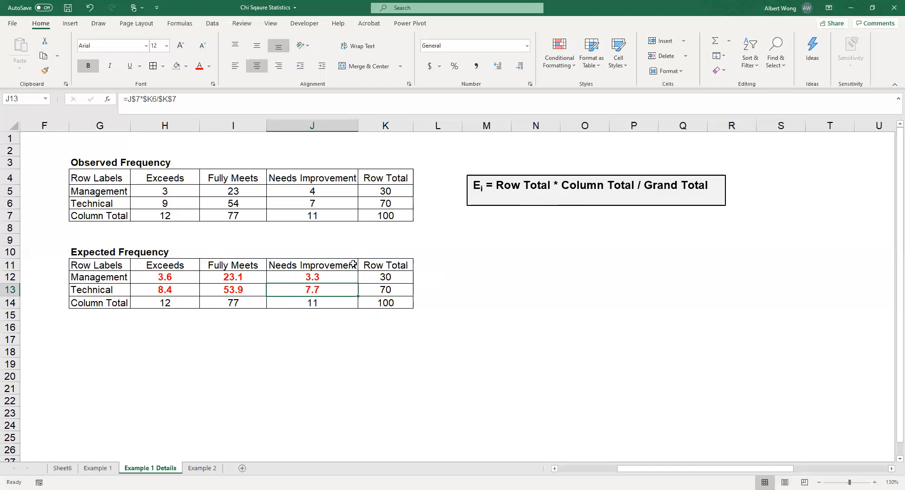
Step: Examine the empty chi-square working table in V4:AA10 and the chi-square formula below it
click(339, 315)
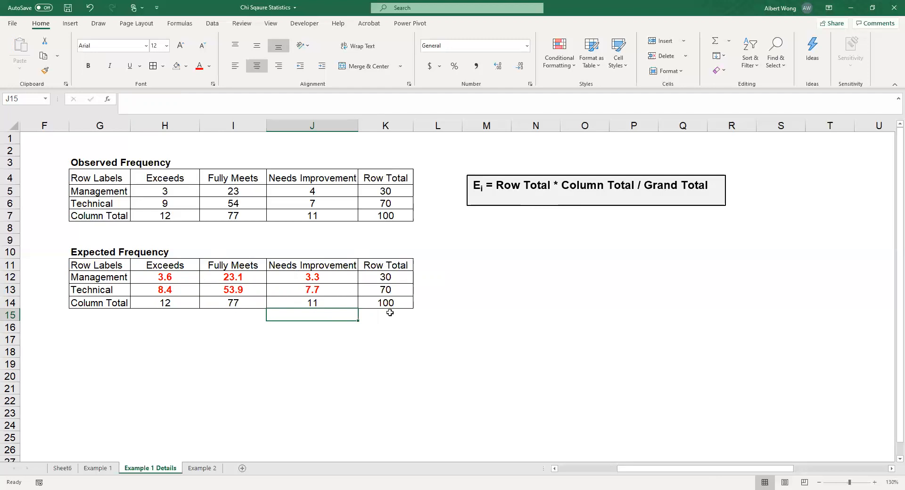
click(891, 468)
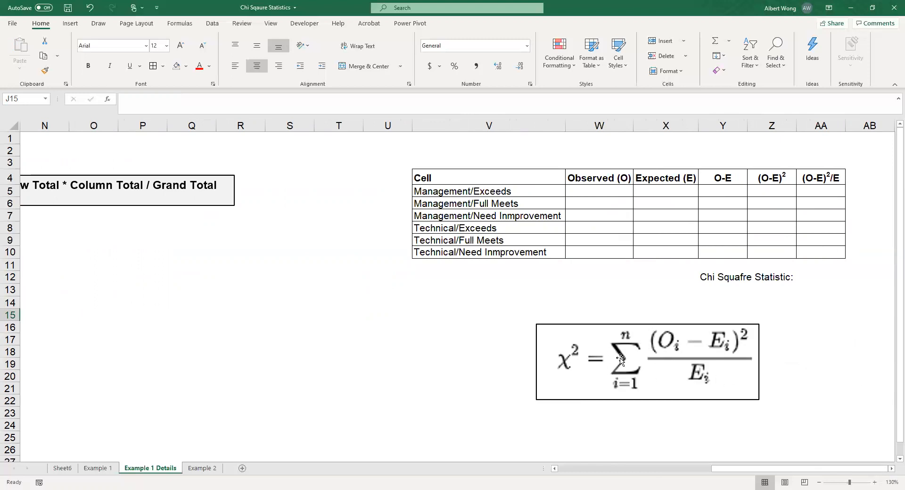
click(891, 469)
click(891, 469)
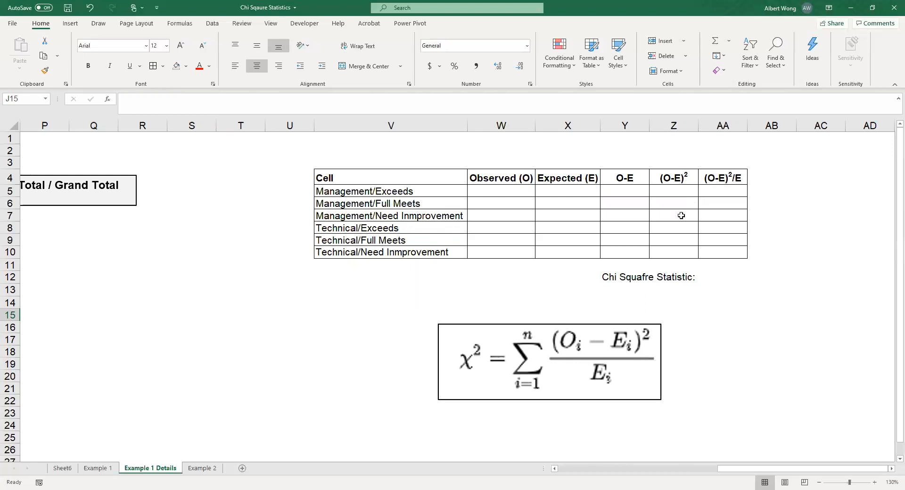
Step: Copy the Management expected frequencies in H12:J12 and paste them transposed into W5:W7 of the chi-square working table
click(555, 469)
click(559, 469)
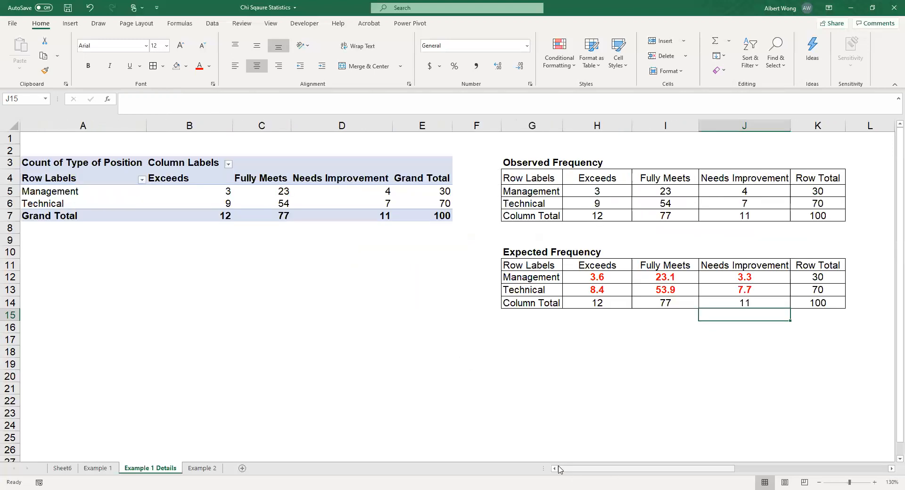
drag(589, 277, 726, 284)
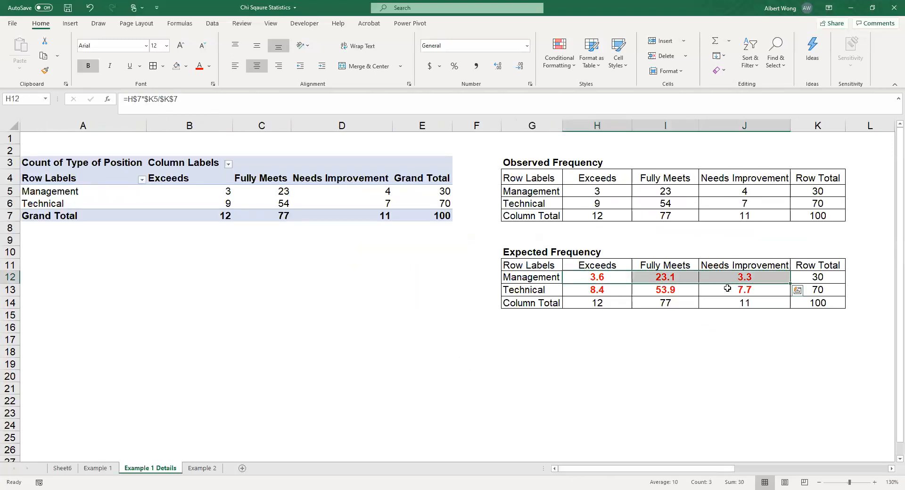
click(43, 56)
click(890, 470)
click(890, 470)
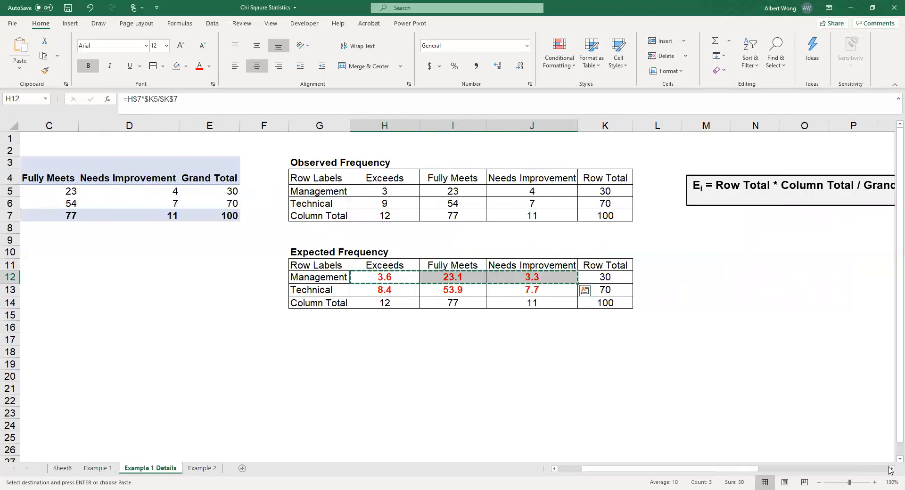
click(890, 469)
click(890, 469)
click(890, 470)
click(890, 470)
click(890, 469)
click(890, 469)
click(890, 470)
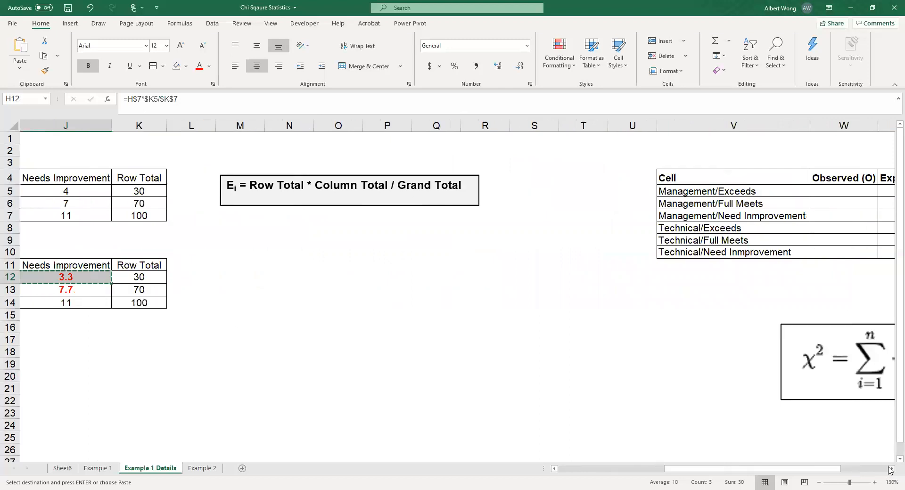
click(890, 469)
click(890, 470)
click(890, 470)
click(656, 191)
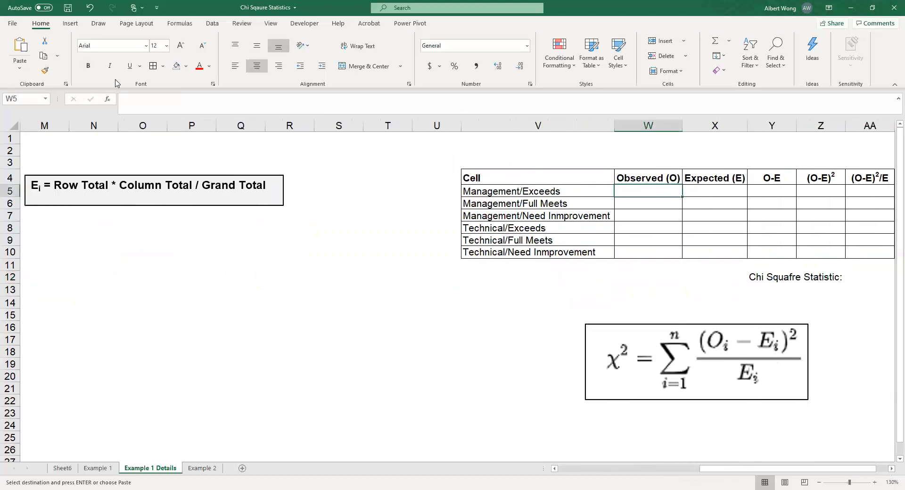
click(27, 75)
click(53, 187)
click(301, 318)
click(304, 337)
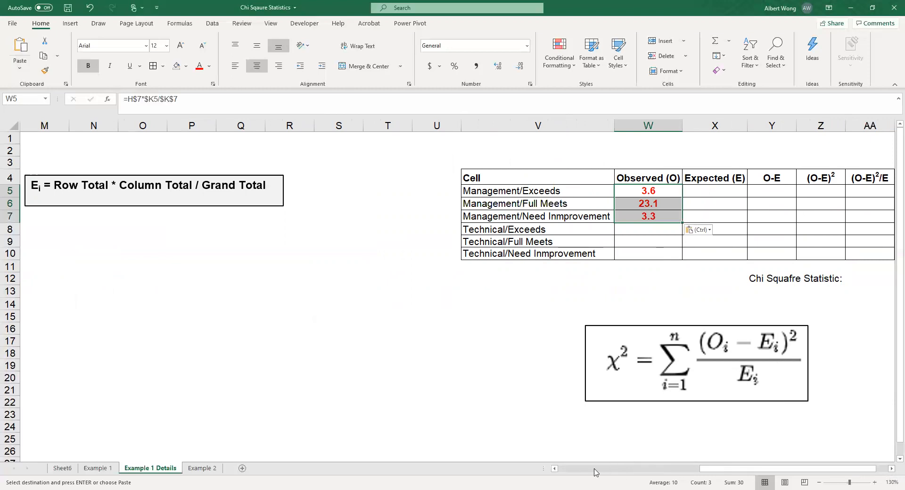
Step: Copy the Technical expected frequencies in H13:J13 and paste them transposed into W8:W10
click(579, 469)
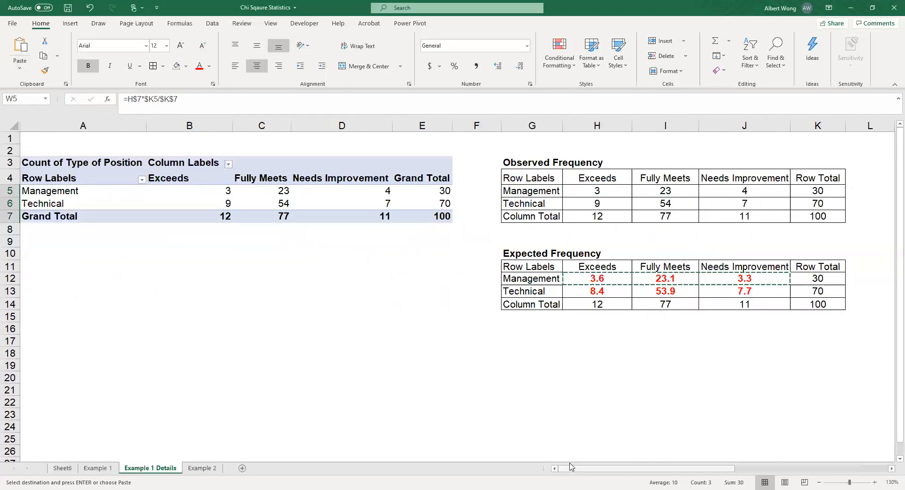
drag(593, 292, 754, 292)
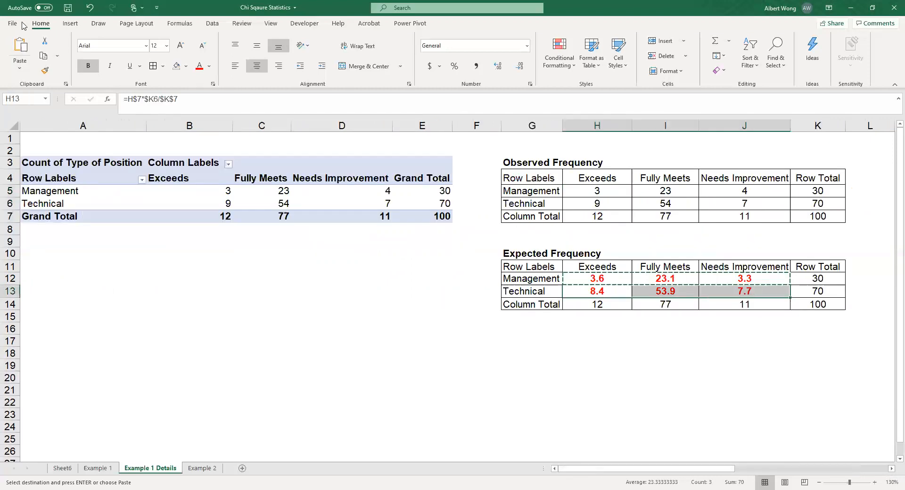
key(ctrl+c)
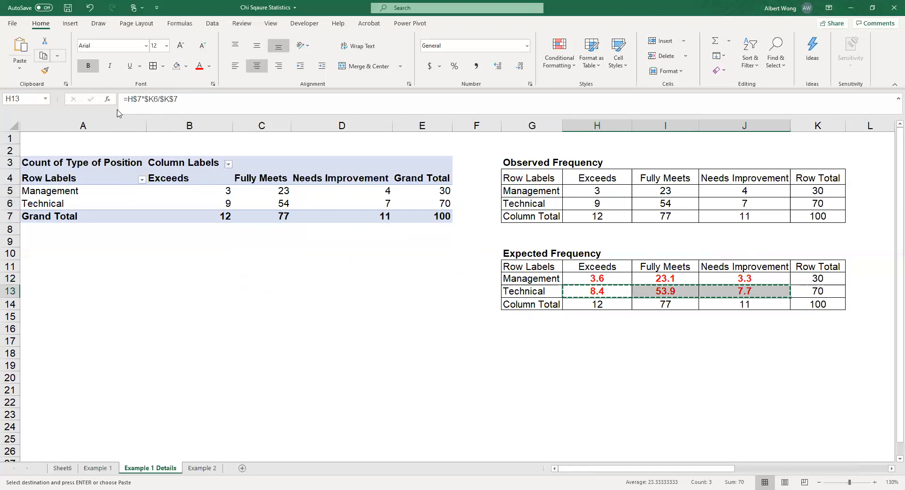
click(888, 470)
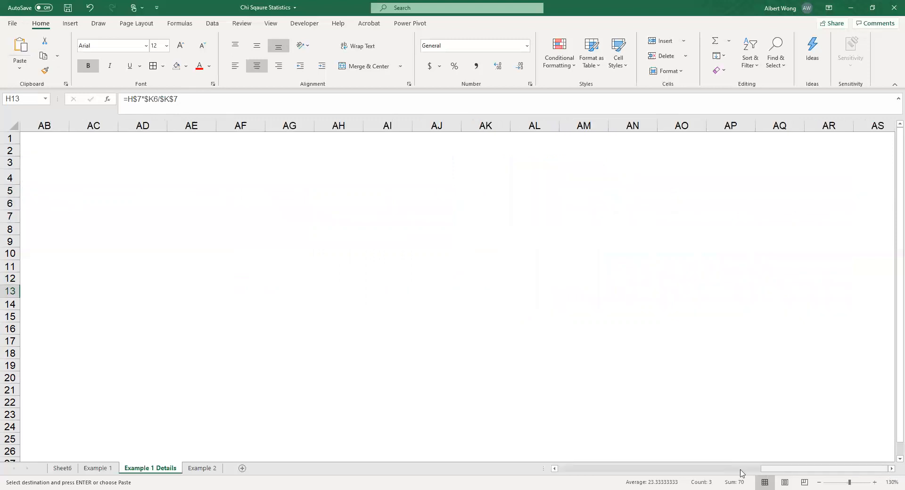
drag(780, 474, 673, 470)
click(586, 231)
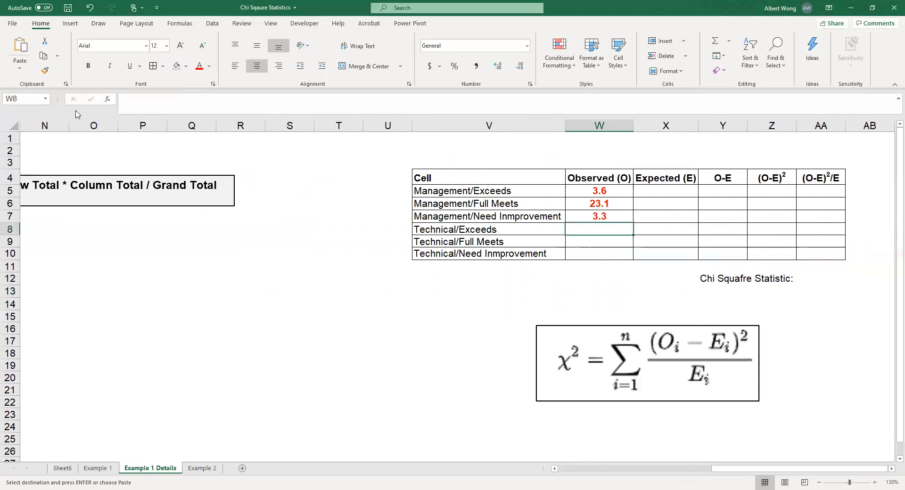
click(19, 71)
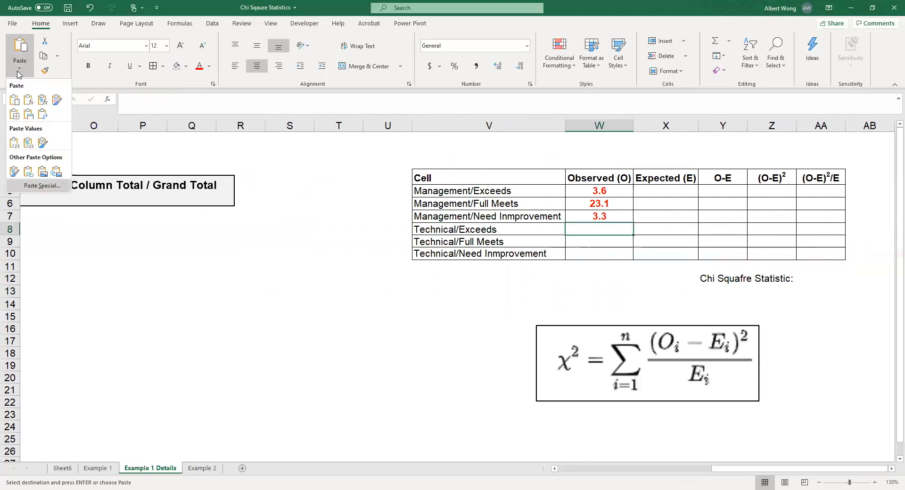
click(42, 185)
click(275, 318)
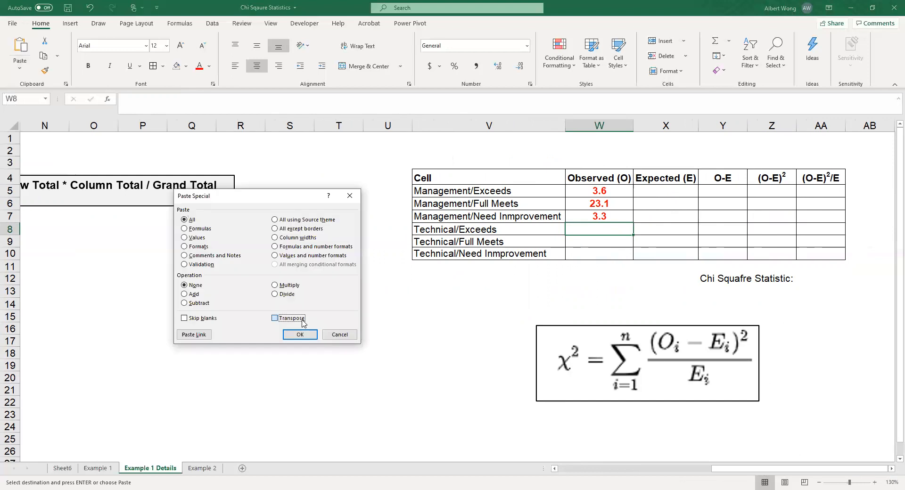
key(Return)
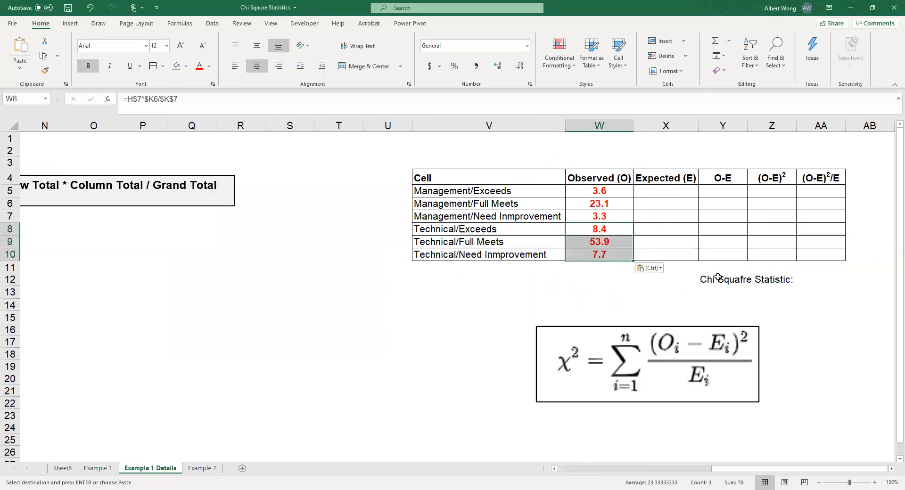
Step: Correct the misspelled label in Y12 to read "Chi Square Statistic:"
click(718, 279)
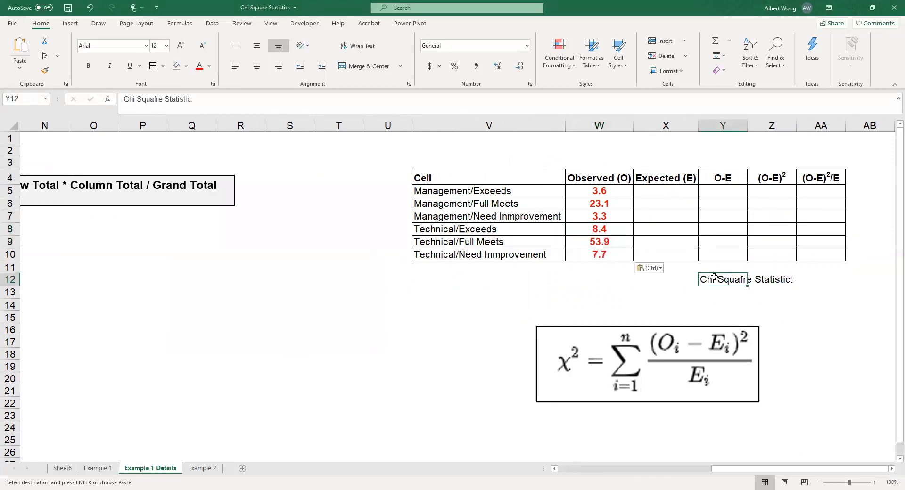
click(159, 95)
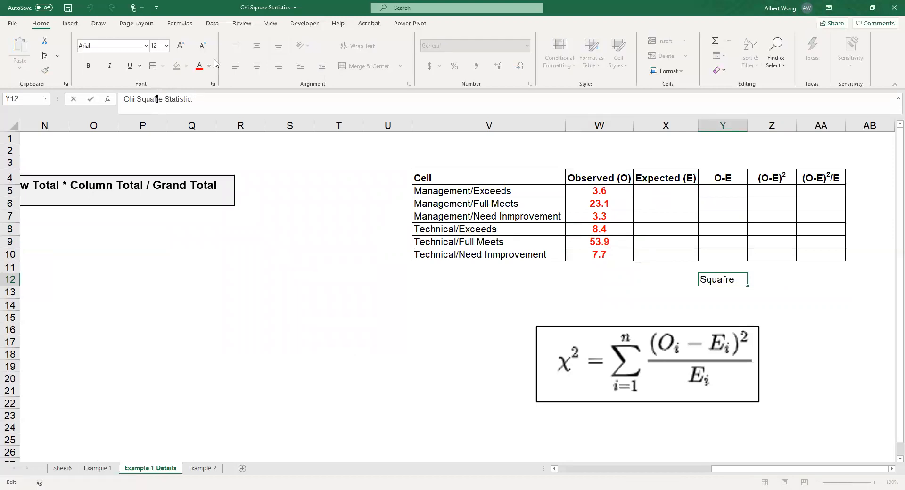
key(Delete)
key(Return)
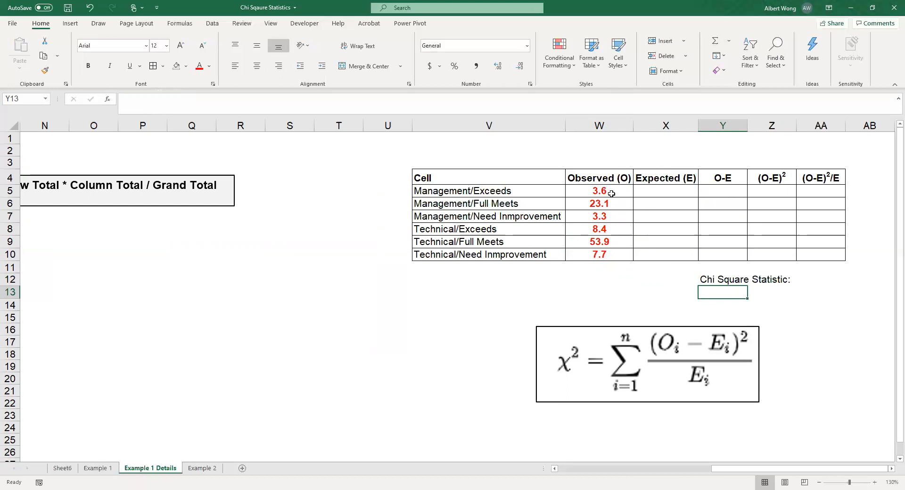
Step: Move the frequencies from W5:W10 into the Expected (E) column at X5:X10 and restore the cell borders of W5:W10
drag(611, 194, 610, 255)
click(45, 41)
click(655, 190)
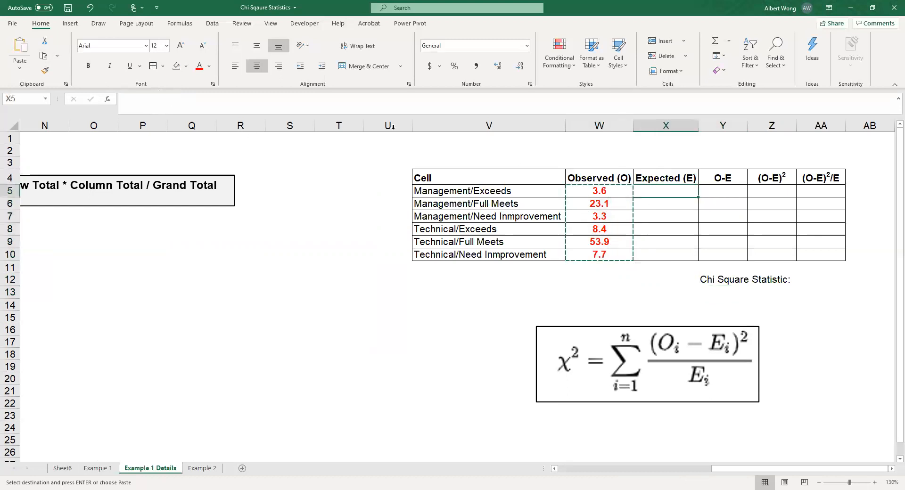
click(19, 45)
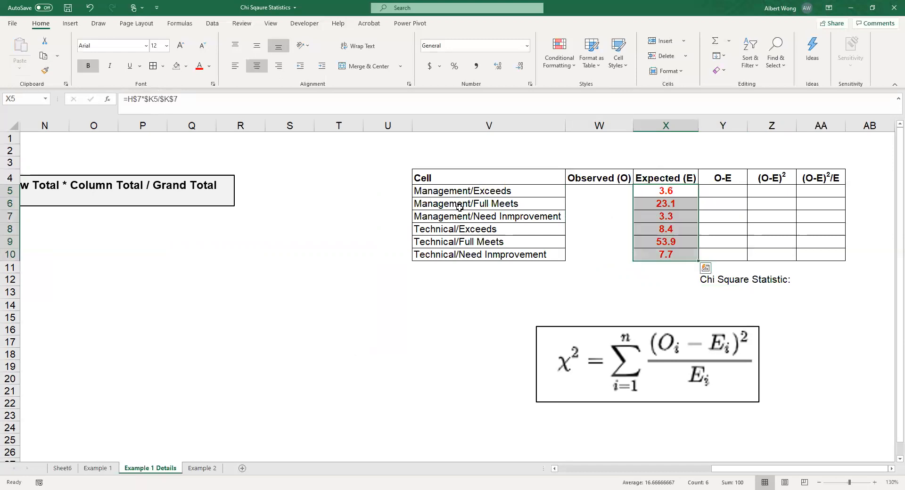
drag(599, 195, 592, 254)
click(153, 66)
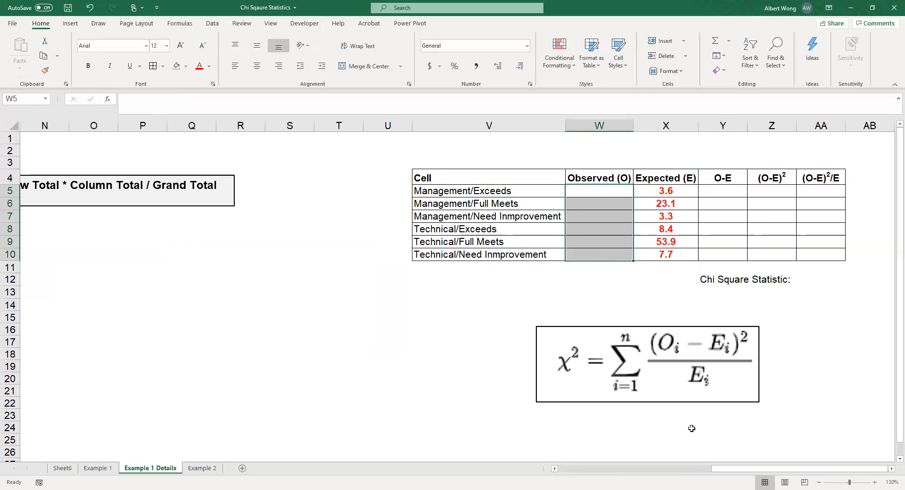
Step: Copy the Management observed frequencies in H5:J5 and select W5 in the Observed (O) column as the destination
drag(741, 470, 636, 471)
click(244, 188)
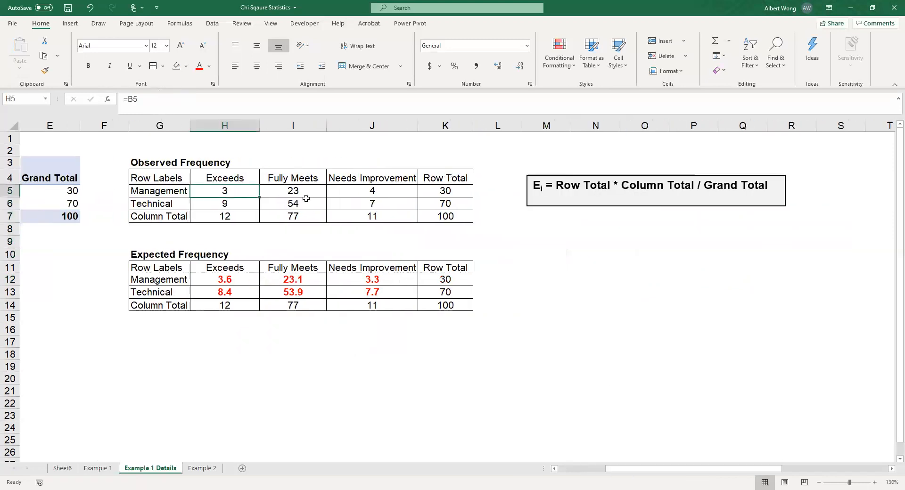
shift+click(364, 194)
click(43, 56)
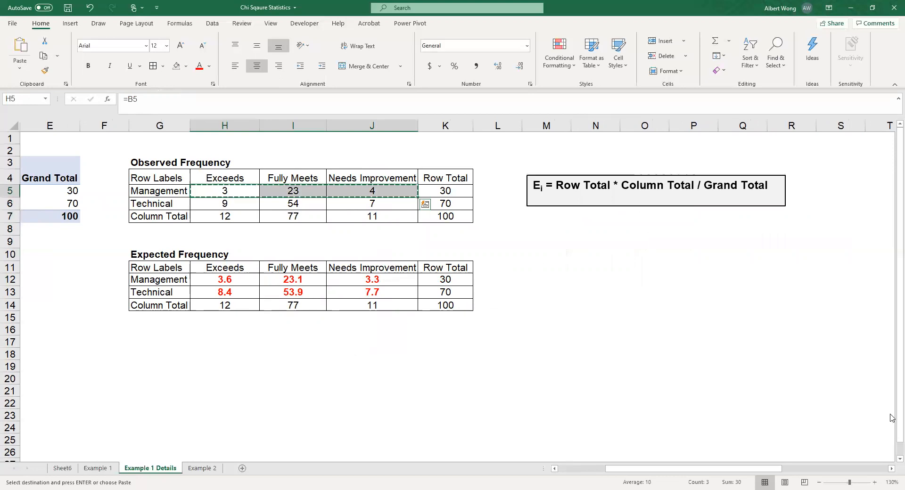
scroll(889, 452, right, 8)
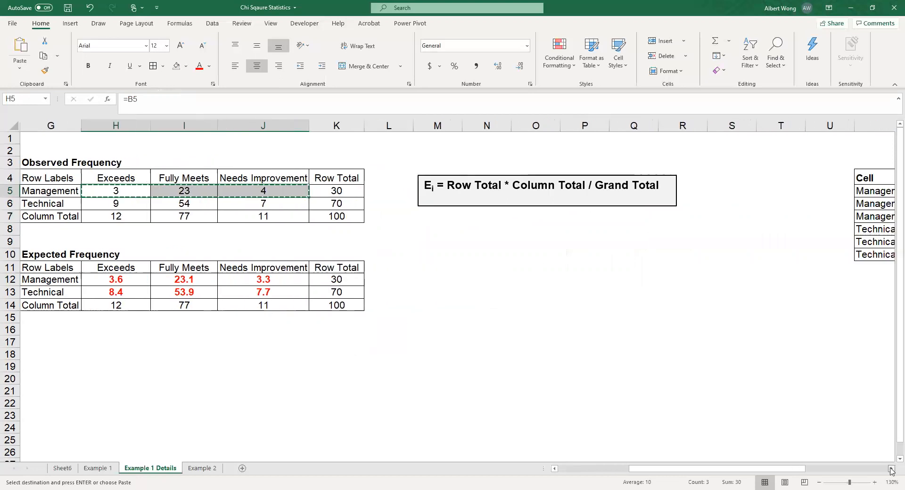
click(730, 191)
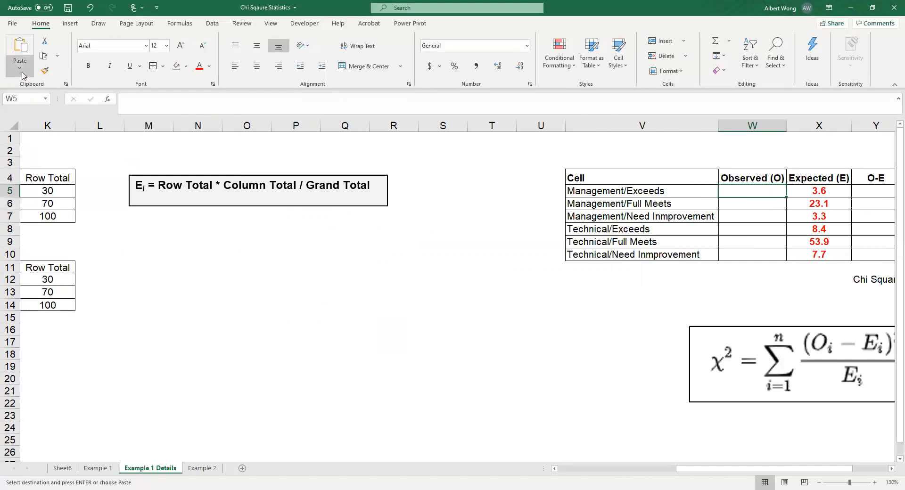
Step: Try to paste the copied Management frequencies transposed into W5:W7 without restricting the paste to values
click(56, 186)
click(288, 318)
key(Return)
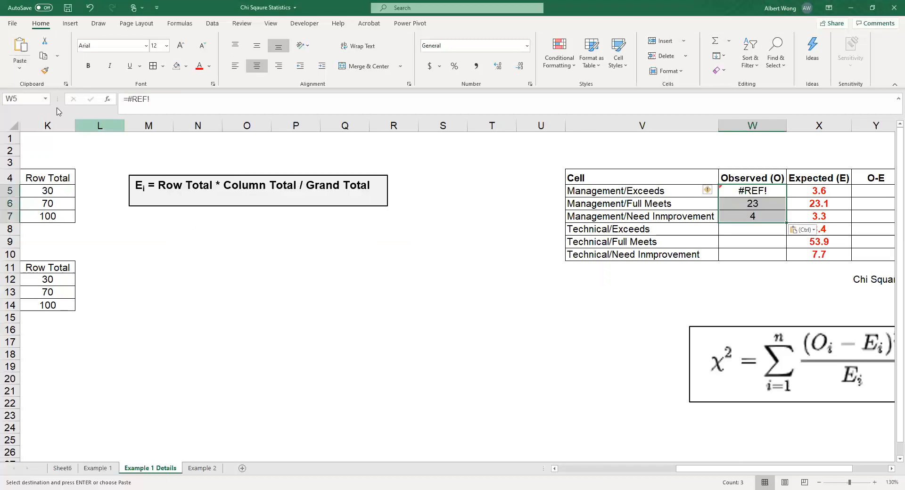
Step: Paste the copied Management observed frequencies into W5:W7 as values only, transposed
click(22, 71)
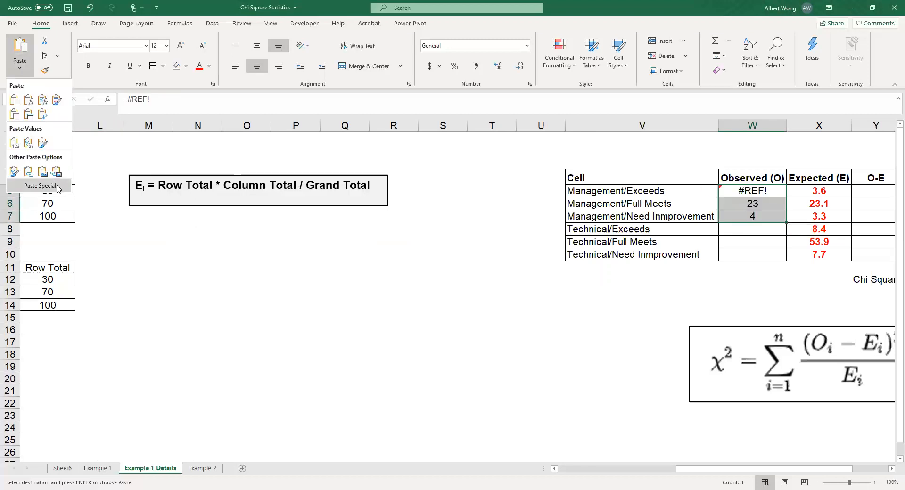
click(57, 187)
click(200, 239)
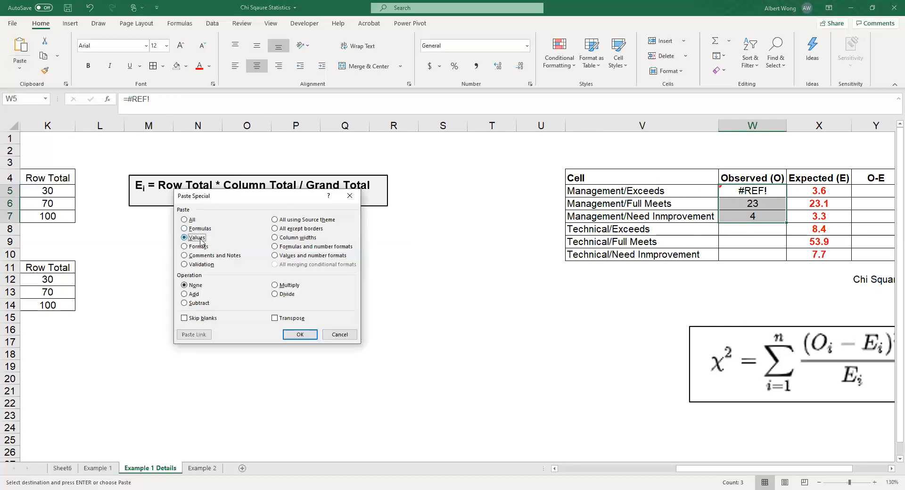
click(291, 318)
click(305, 336)
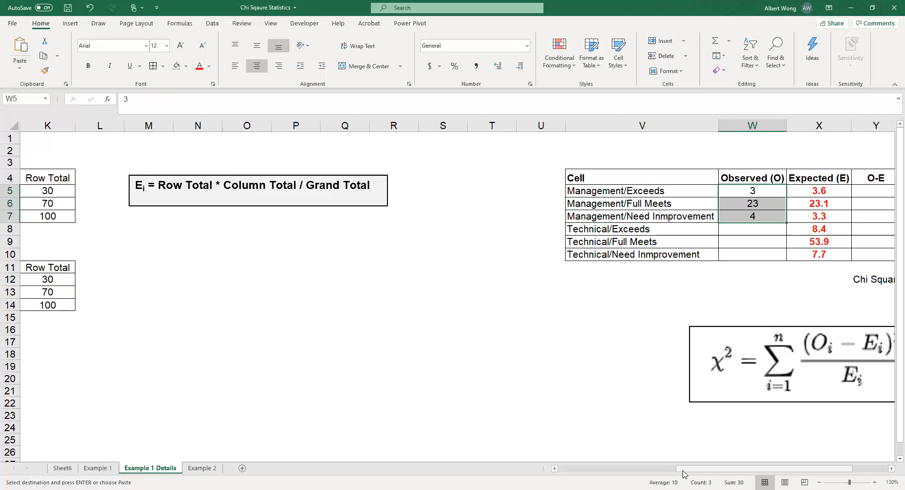
Step: Copy the Technical observed frequencies in H6:J6 and select W8 in the Observed (O) column as the destination
drag(685, 474, 626, 473)
drag(192, 206, 290, 208)
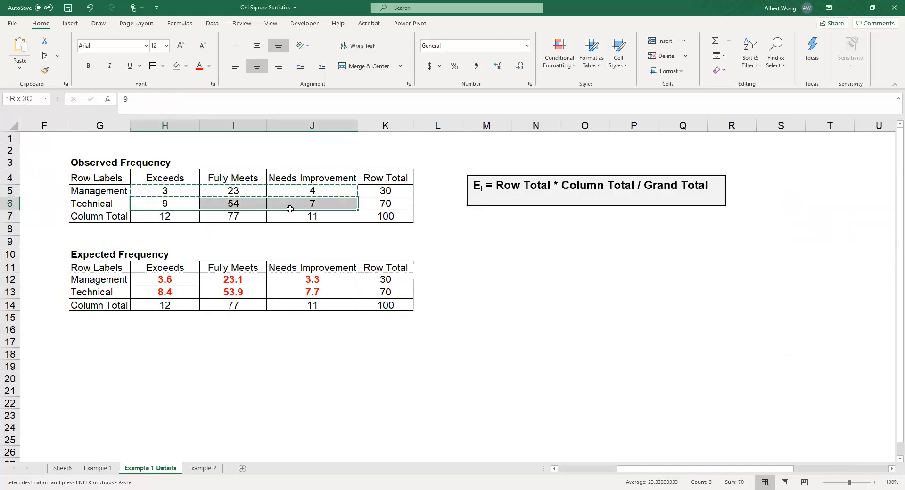
click(44, 56)
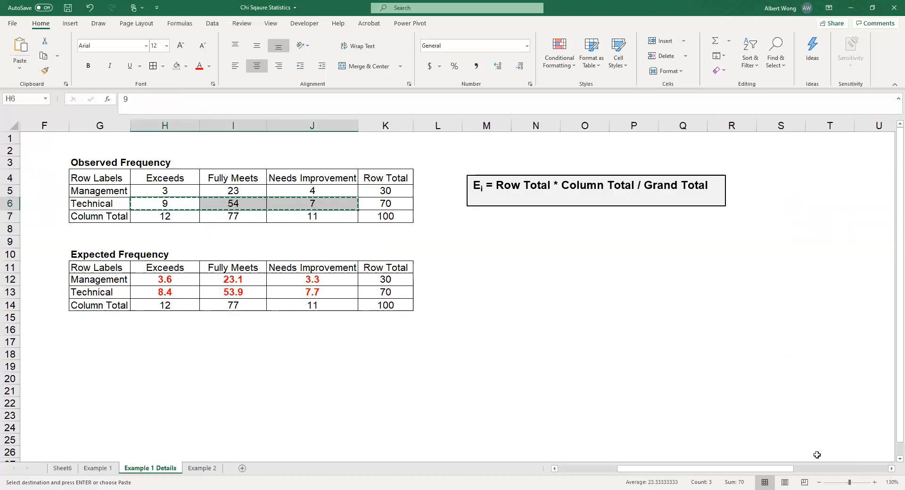
click(891, 470)
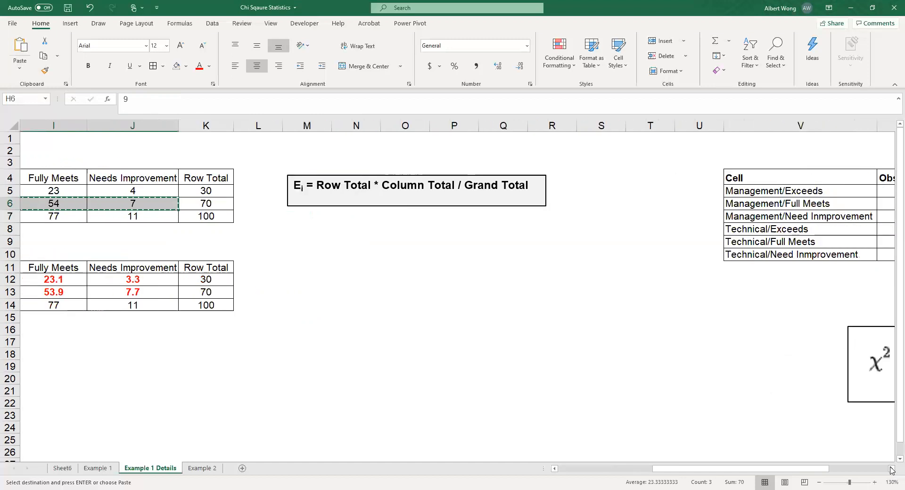
click(753, 229)
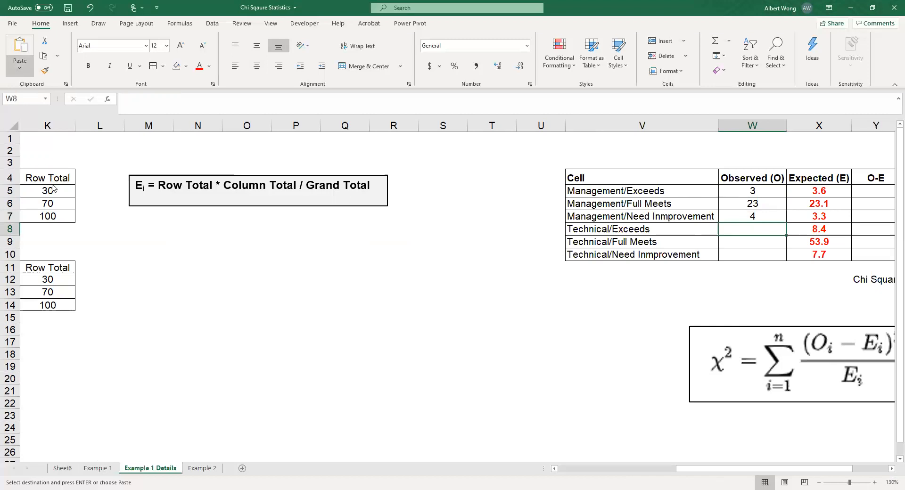
Step: Paste the copied Technical frequencies into W8:W10 as values only, transposed, and centre them in the cells
click(23, 75)
click(53, 187)
click(204, 239)
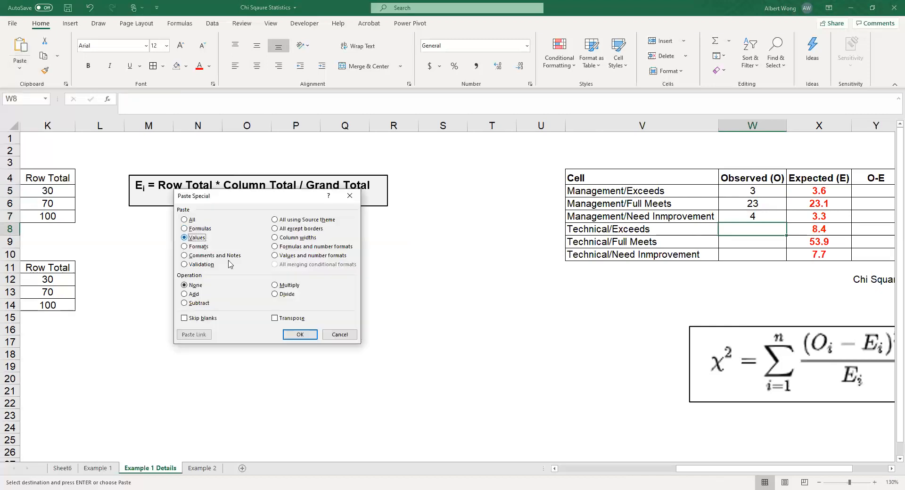
click(297, 319)
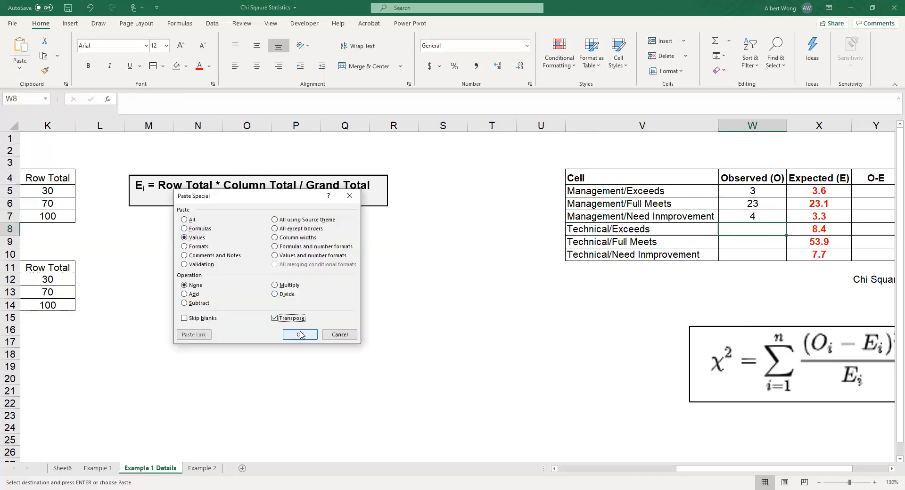
click(301, 335)
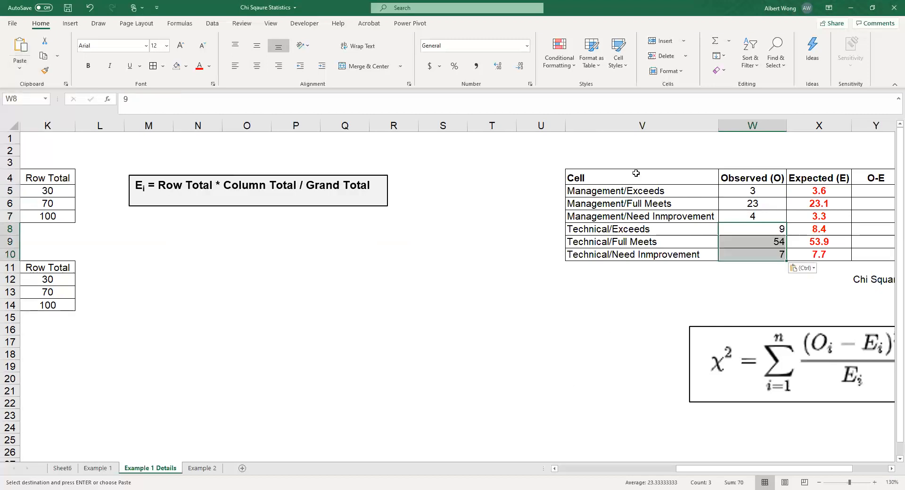
click(256, 65)
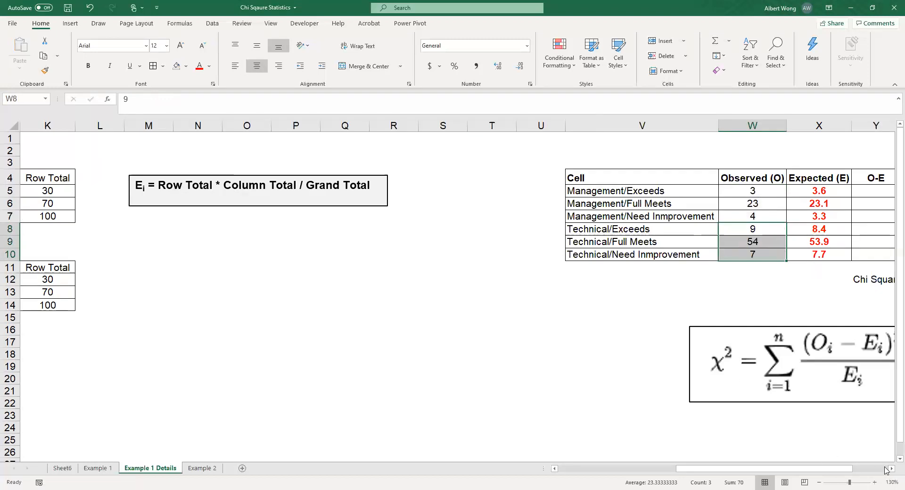
Step: Enter the formula =W5-X5 in Y5 to calculate O-E for the Management/Exceeds row
click(858, 469)
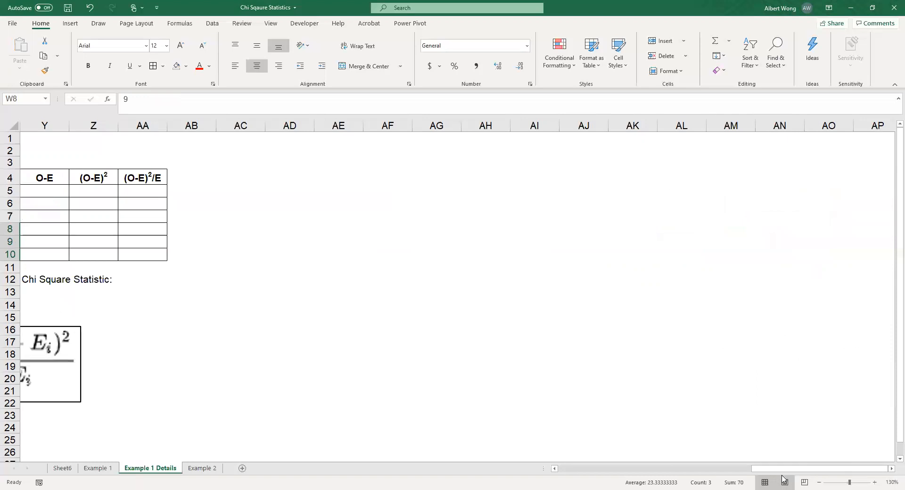
scroll(733, 471, left, 3)
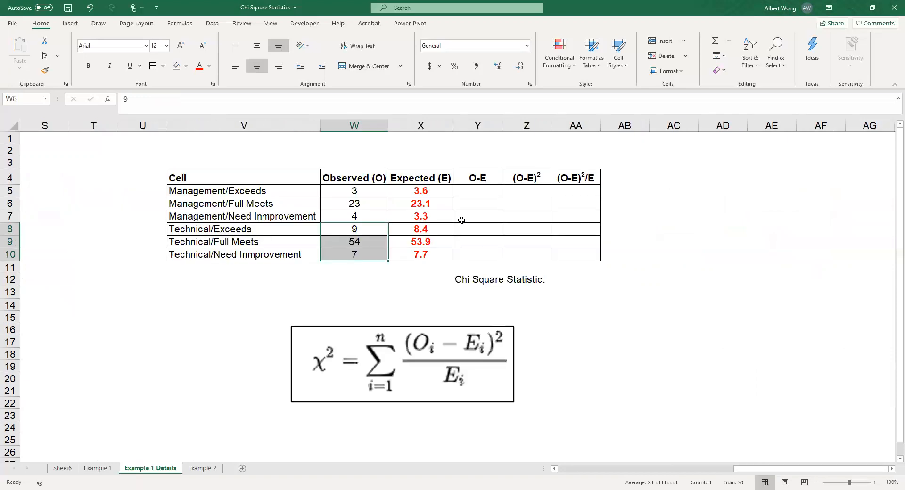
click(470, 193)
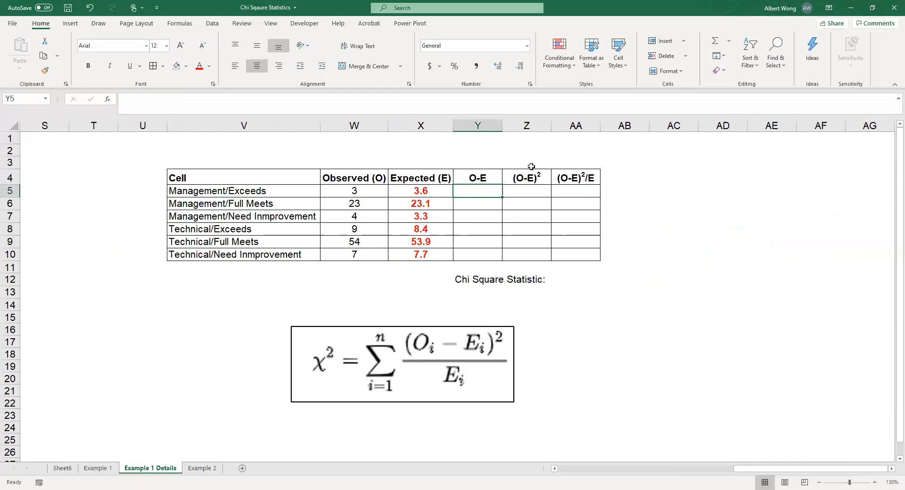
text(=)
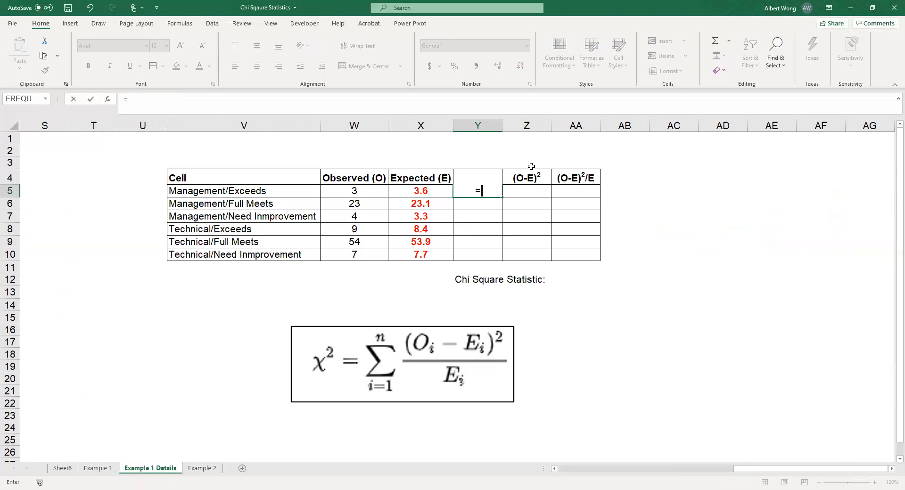
text(w5-)
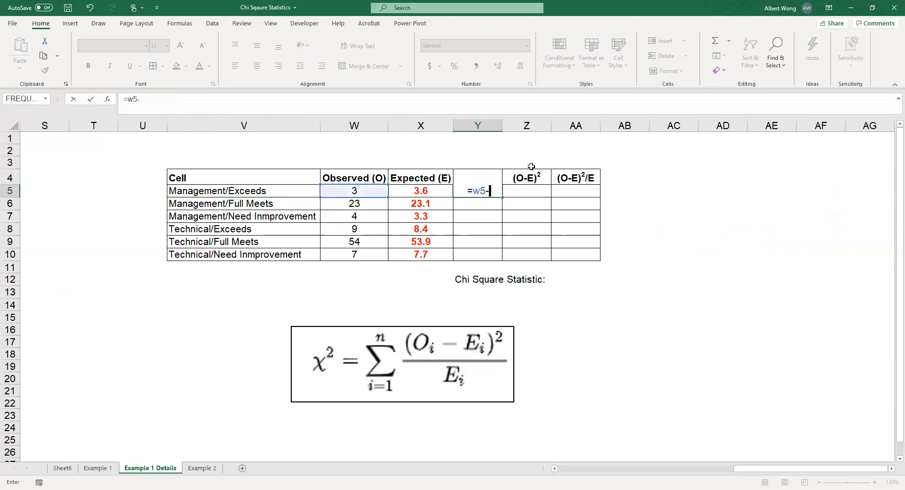
text(x5)
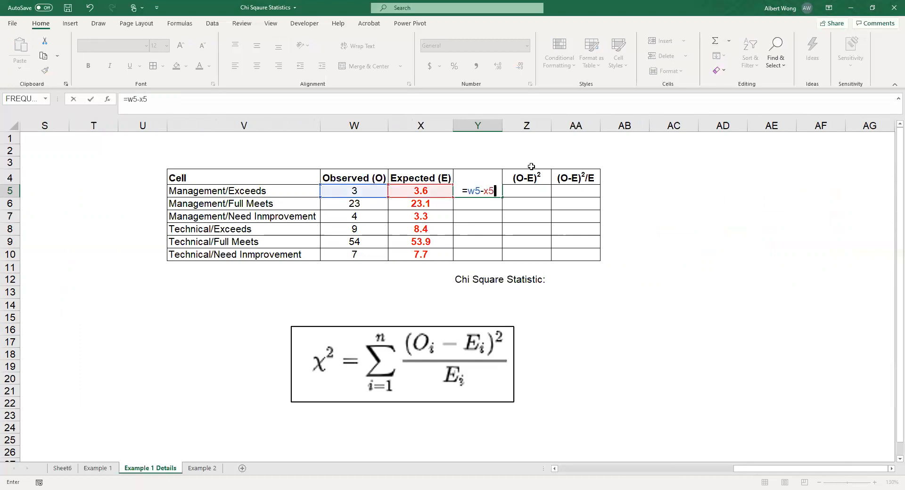
key(Tab)
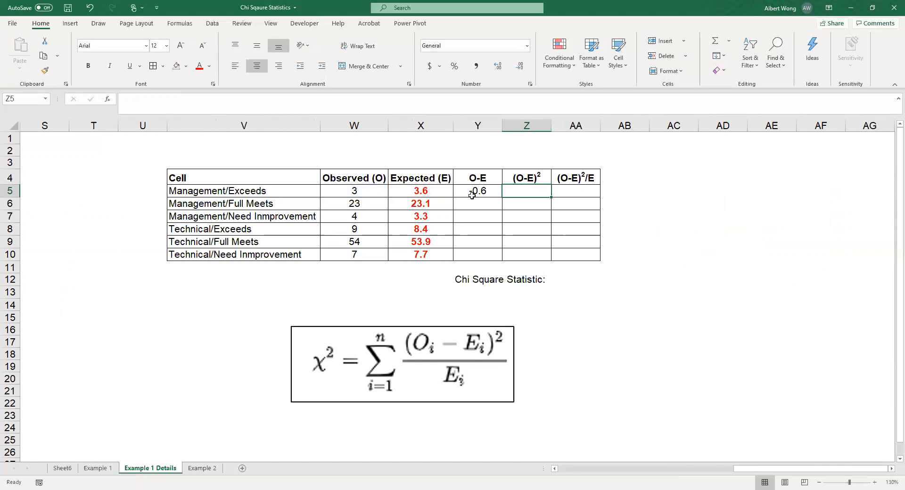
Step: Enter the formula =Y5^2 in Z5 to square the O-E difference for the Management/Exceeds row
text(=)
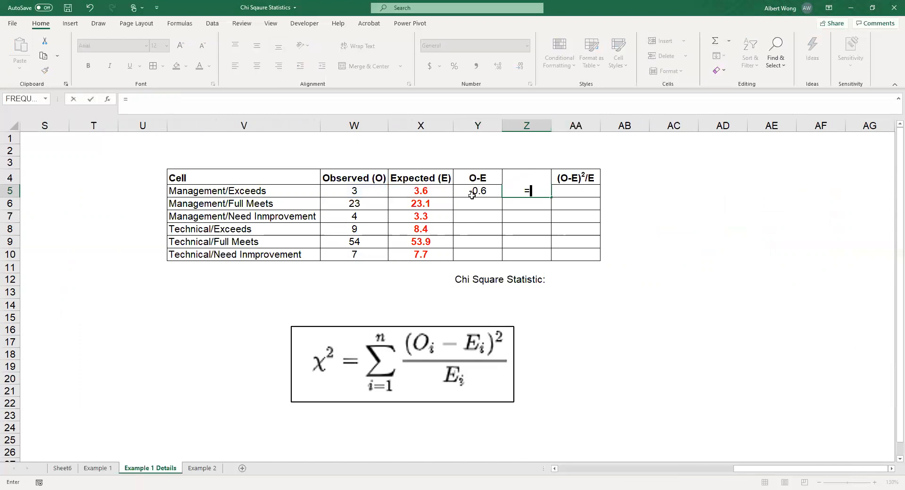
text(y5)
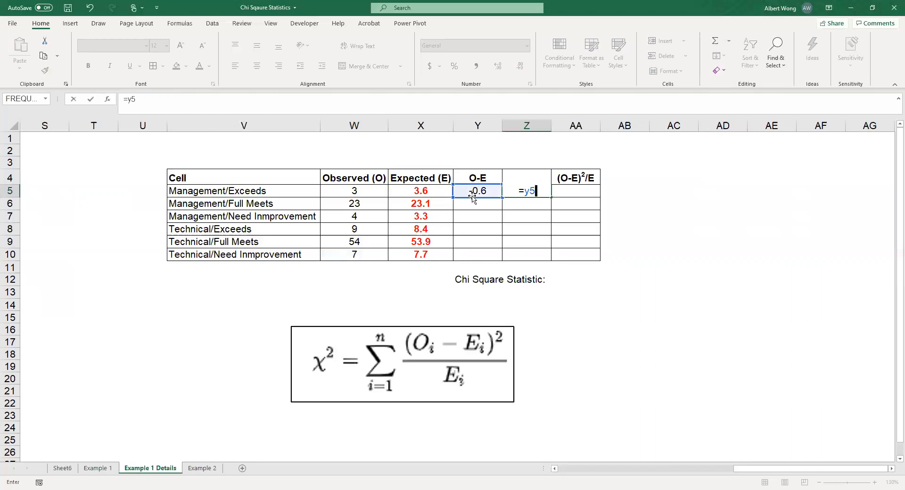
text(^2)
key(Tab)
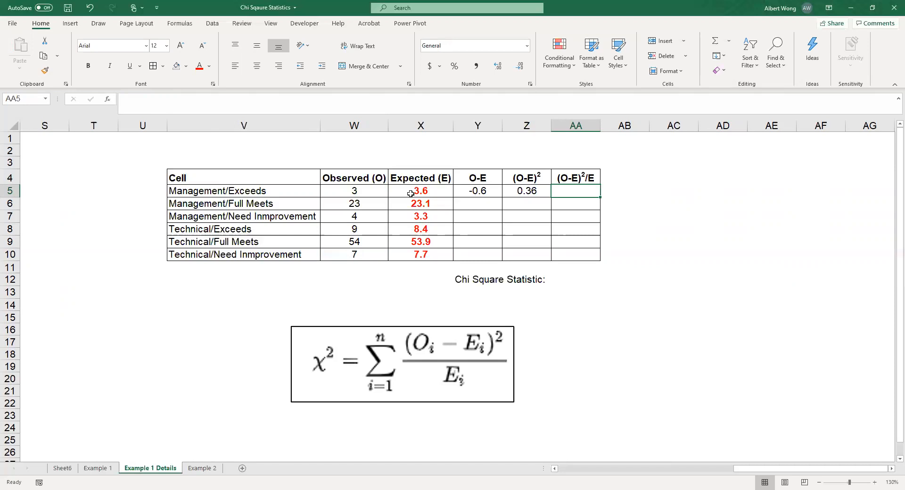
Step: Enter the formula =Z5/X5 in AA5 to divide the squared difference by the expected frequency
text(=)
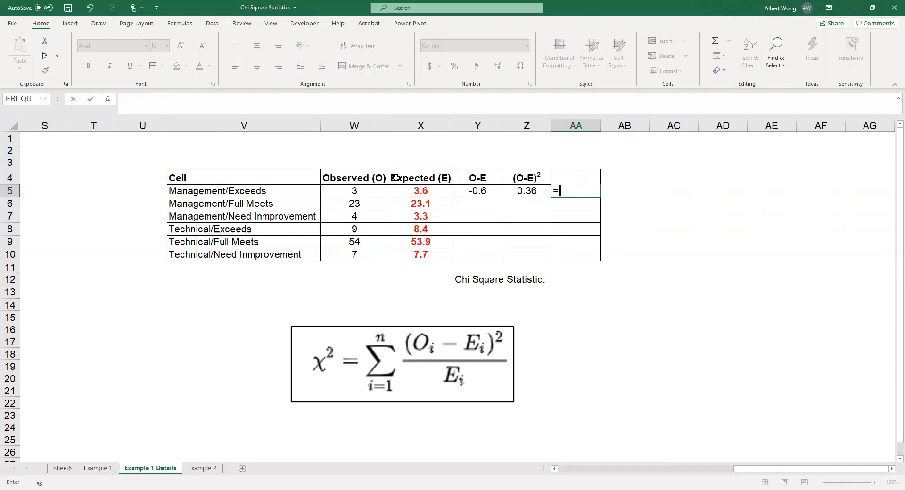
text(z)
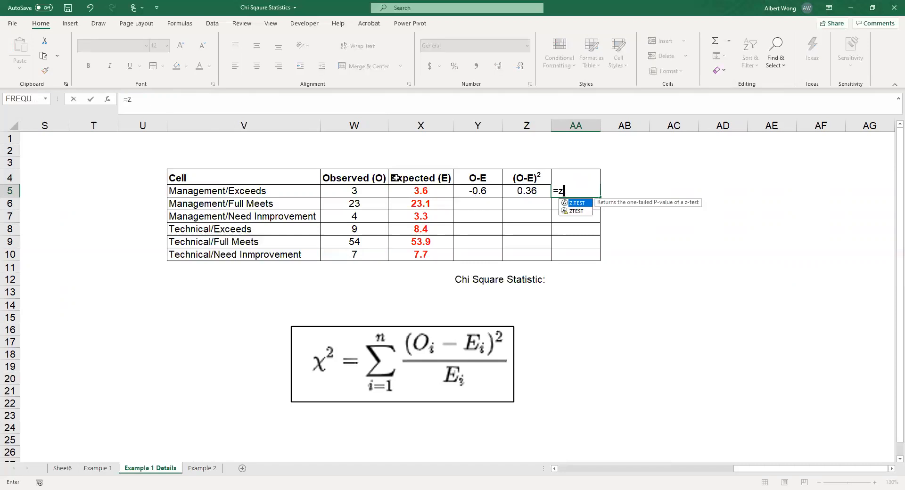
text(5/x)
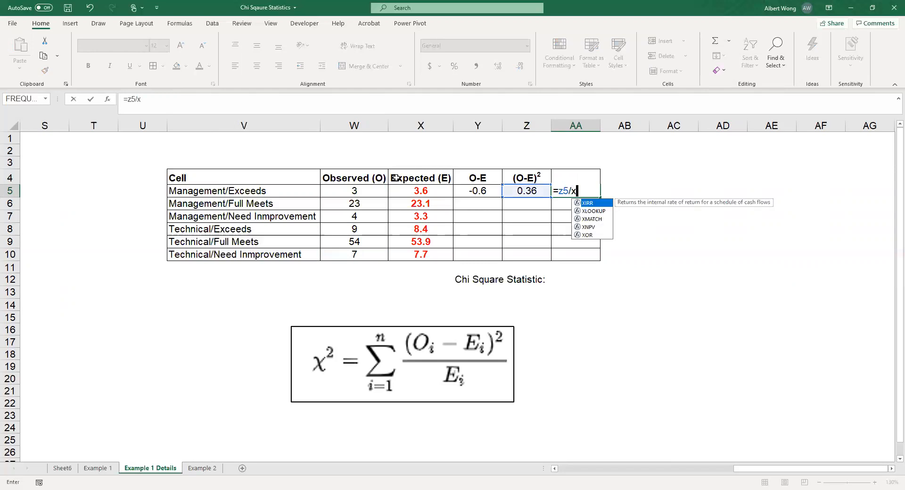
text(5)
key(Return)
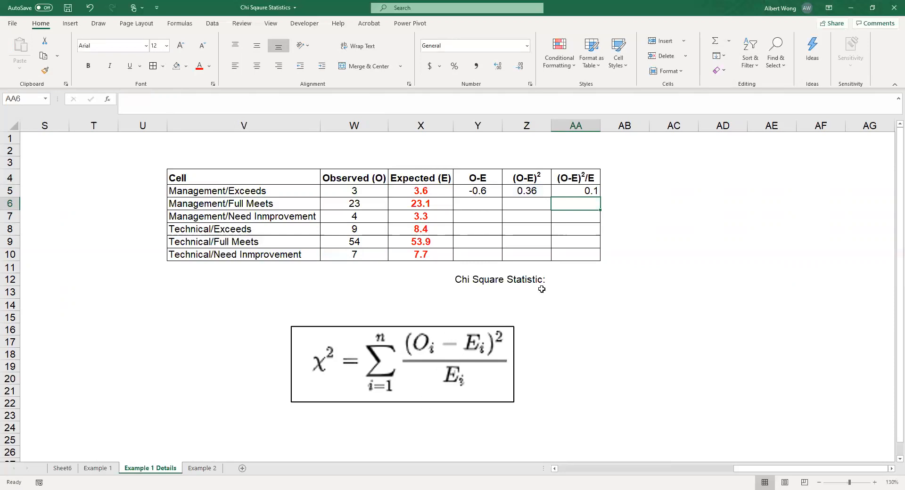
Step: Show the (O-E)²/E value in AA5 with three decimal places
click(572, 189)
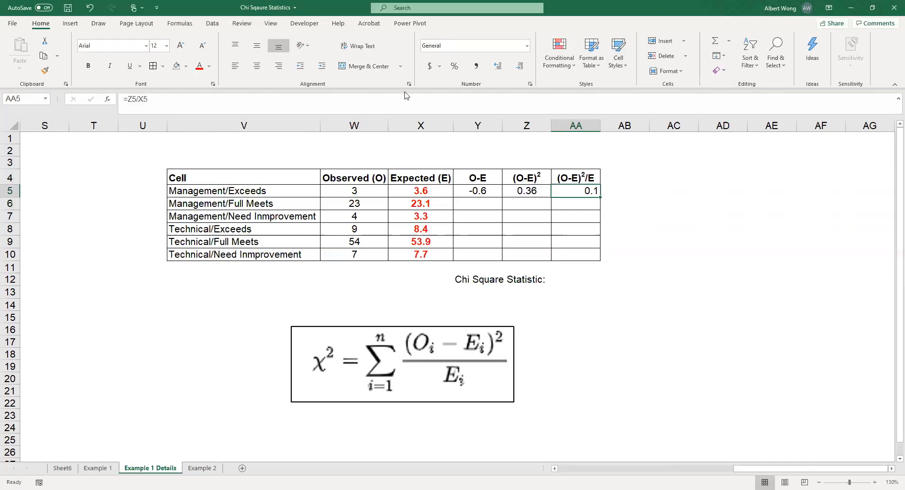
click(498, 66)
click(498, 66)
Step: Copy the formulas in Y5:AA5 down through row 10 of the working table
drag(474, 191, 569, 191)
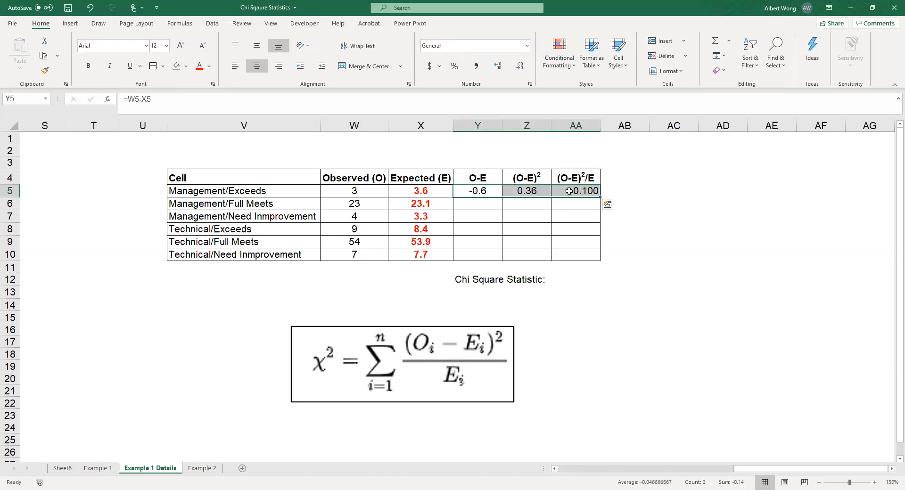
key(ctrl+c)
key(shift+Down)
key(shift+Down)
key(shift+Down)
key(shift+Down)
key(shift+Down)
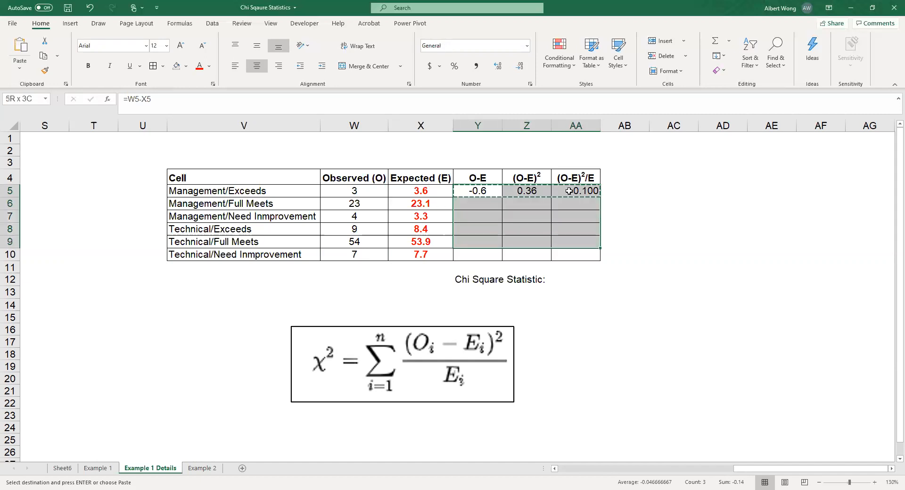
key(ctrl+v)
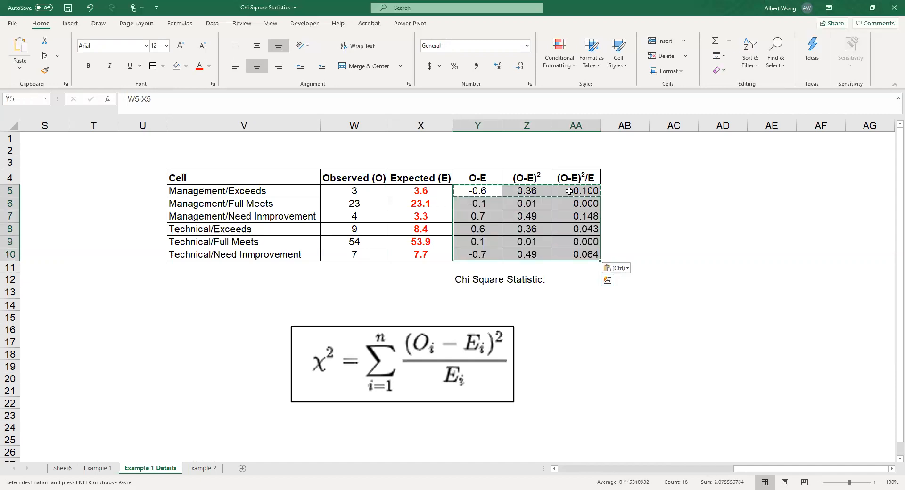
Step: Check the copied formulas in Z7 and in Y8, Z8 and AA8 of the Technical/Exceeds row for correct cell references
click(546, 212)
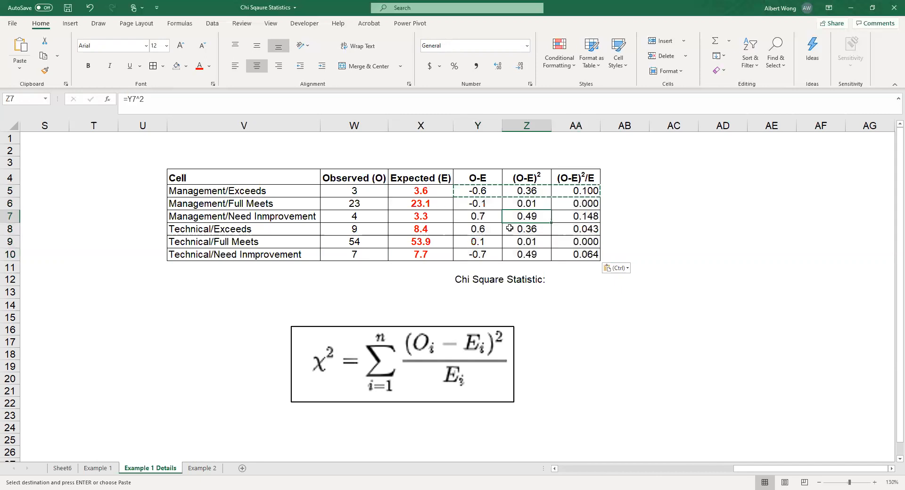
click(485, 233)
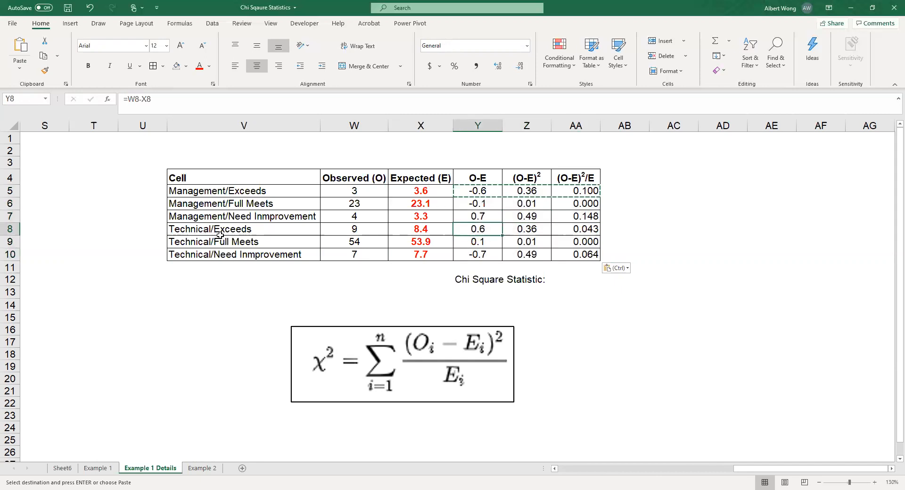
click(198, 99)
click(534, 227)
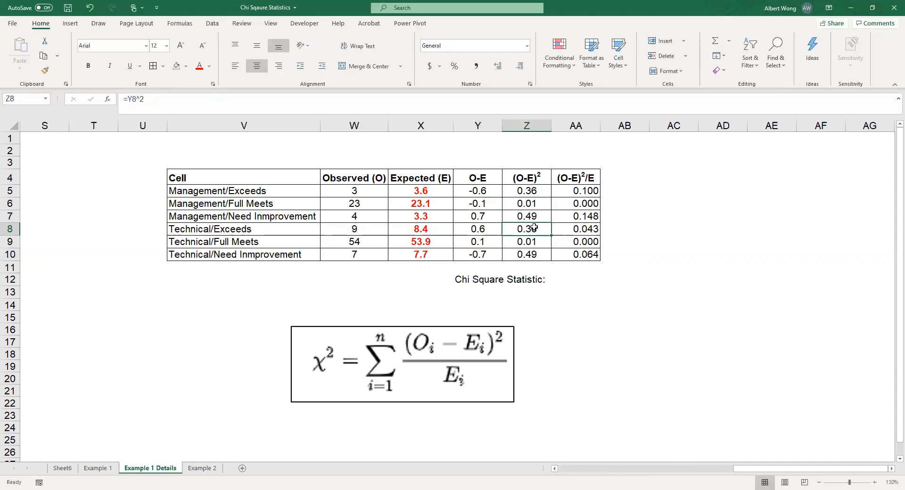
click(148, 97)
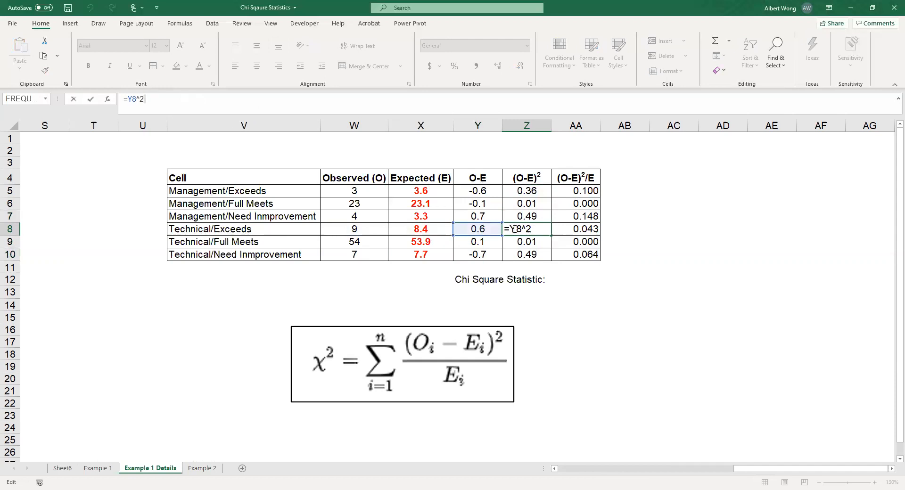
click(596, 229)
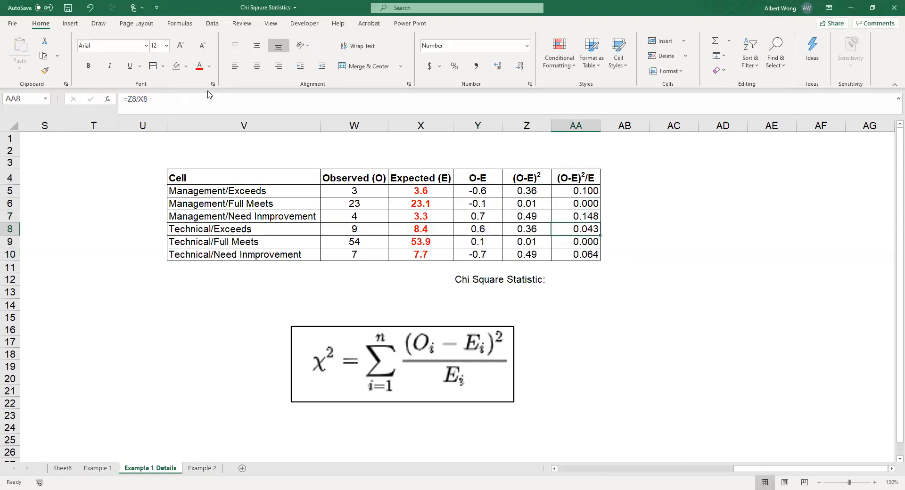
click(194, 97)
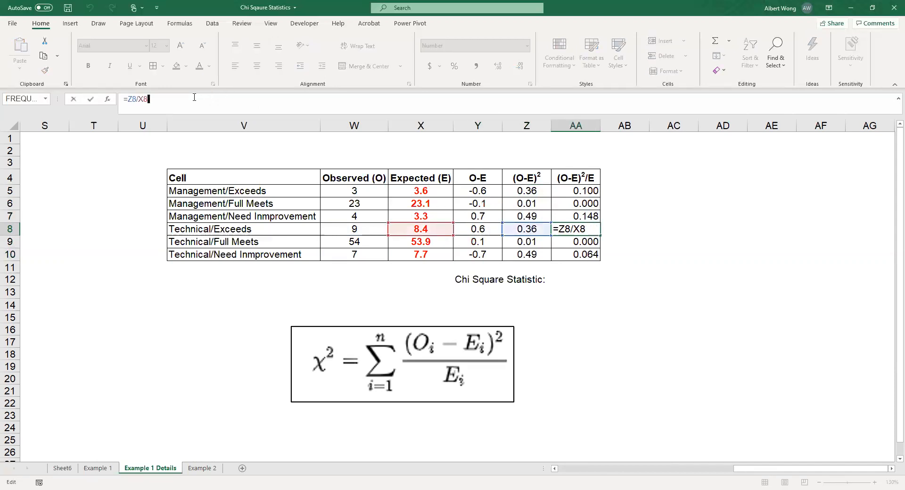
click(630, 224)
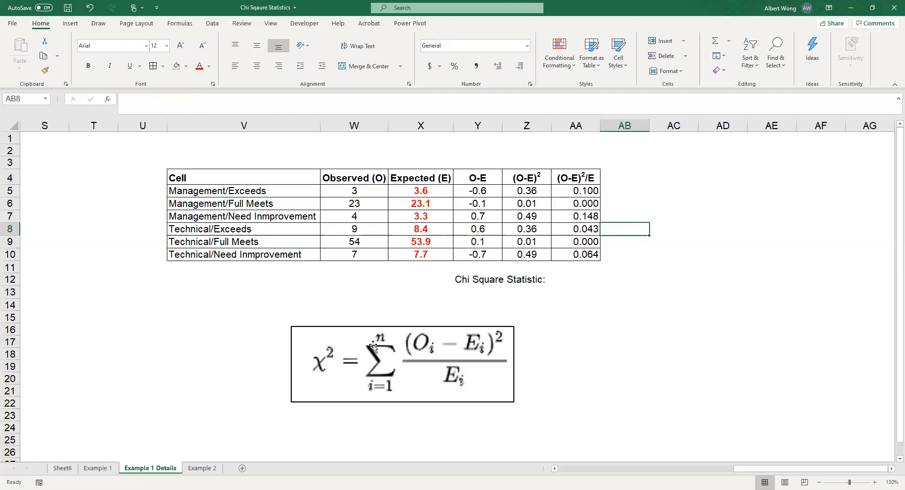
Step: Enter the formula =SUM(AA5:AA10) in AA12 to total the (O-E)²/E column as the chi-square statistic
click(579, 281)
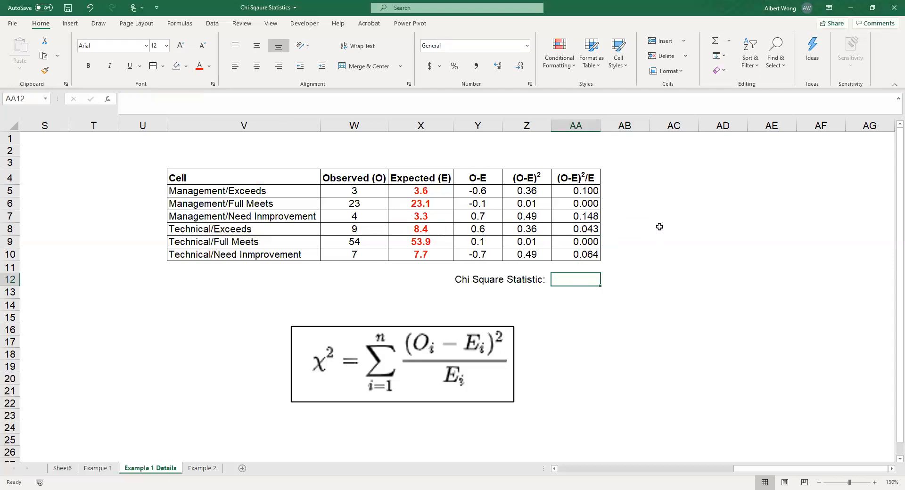
text(=)
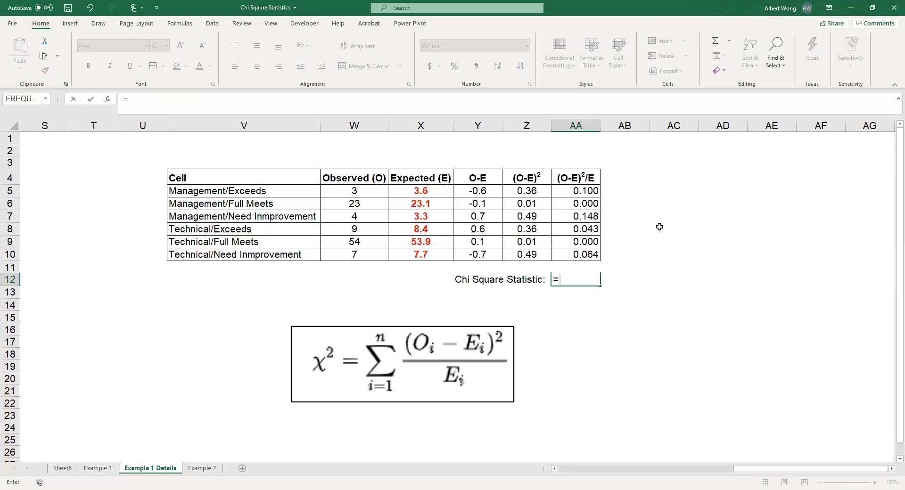
text(sum(aa5)
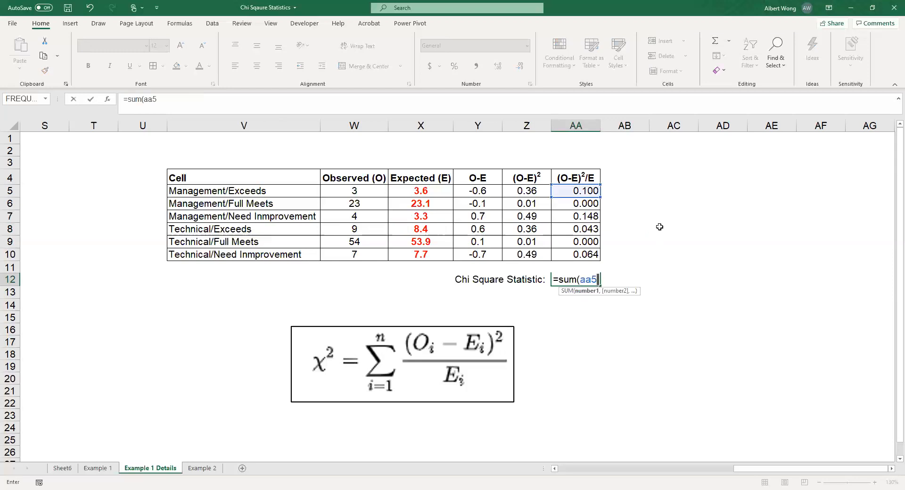
text(:aa10)
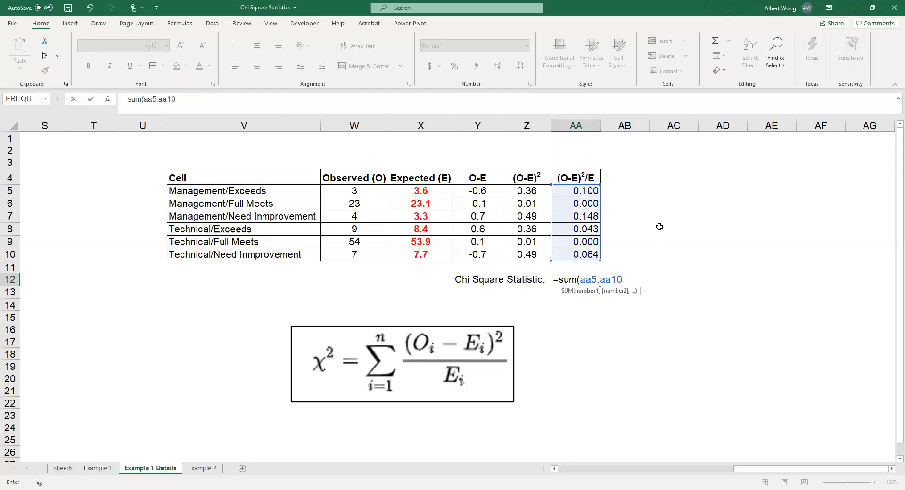
text())
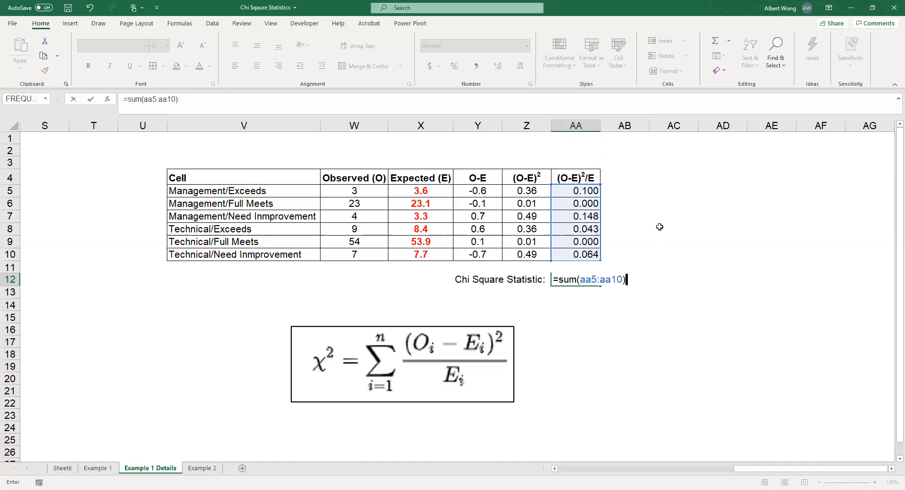
key(Return)
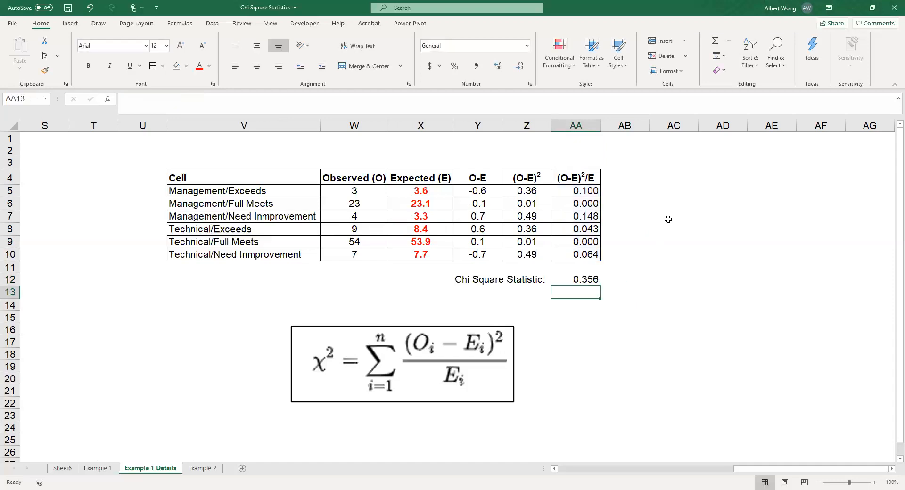
click(580, 279)
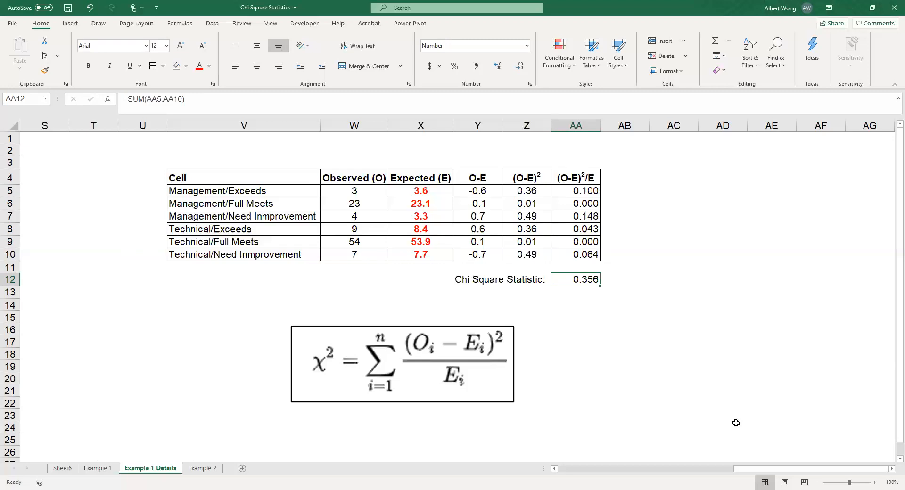
Step: Enter =CHITEST(H5:J6,H12:J13) in I17, below the Expected Frequency table, to test the observed against the expected frequencies
drag(772, 472, 641, 476)
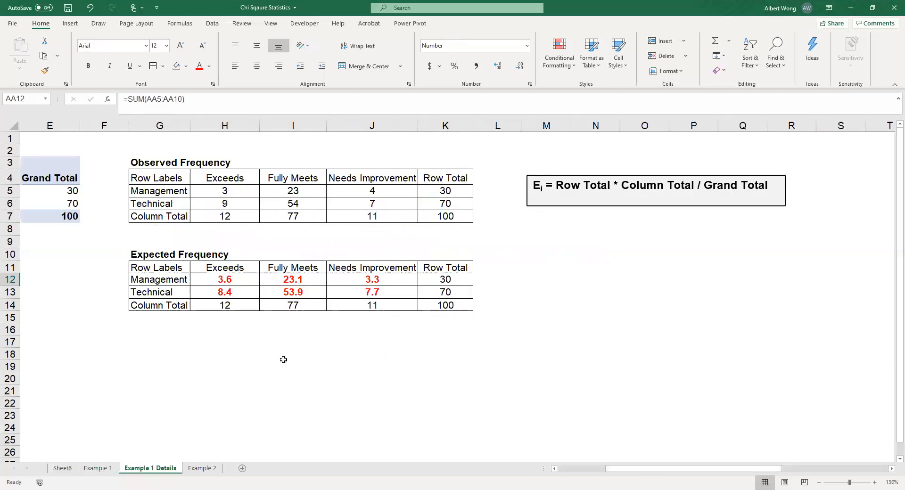
click(293, 344)
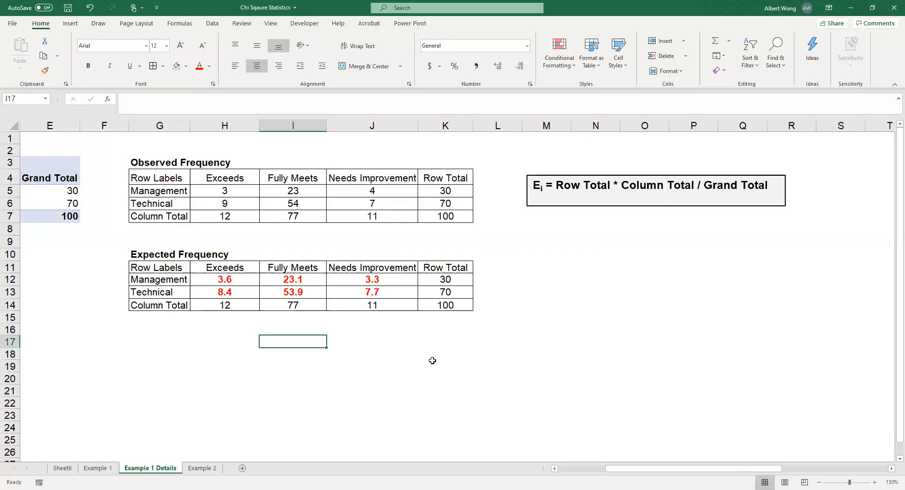
text(=)
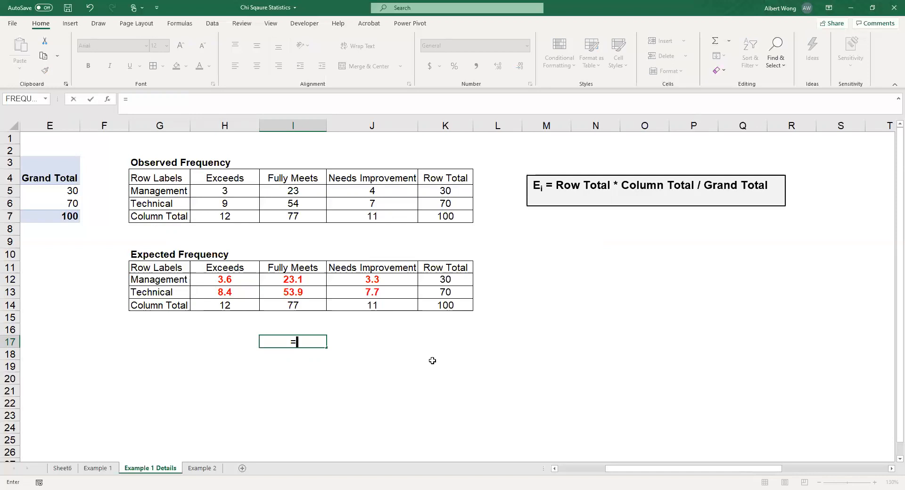
text(ch)
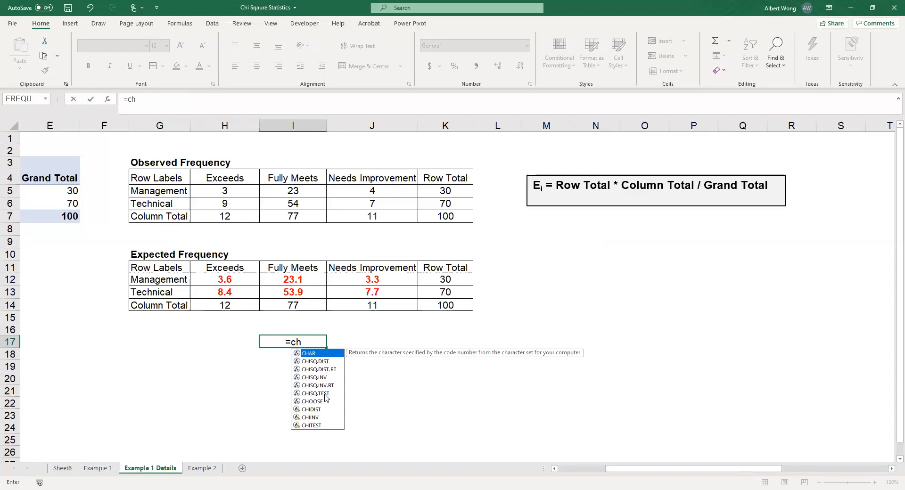
text(itest()
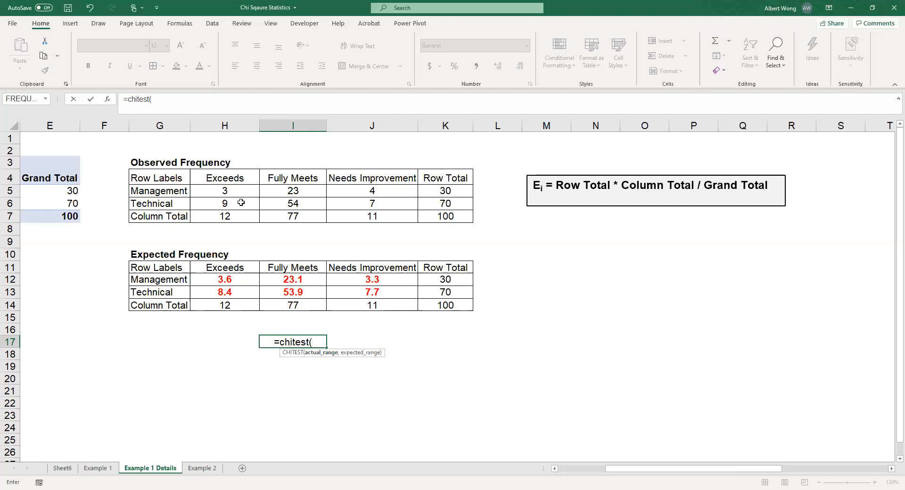
text(h)
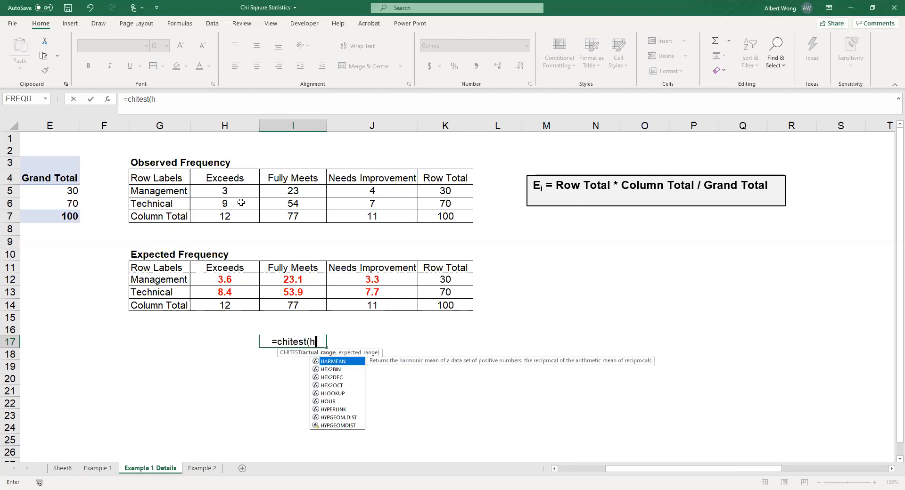
text(5)
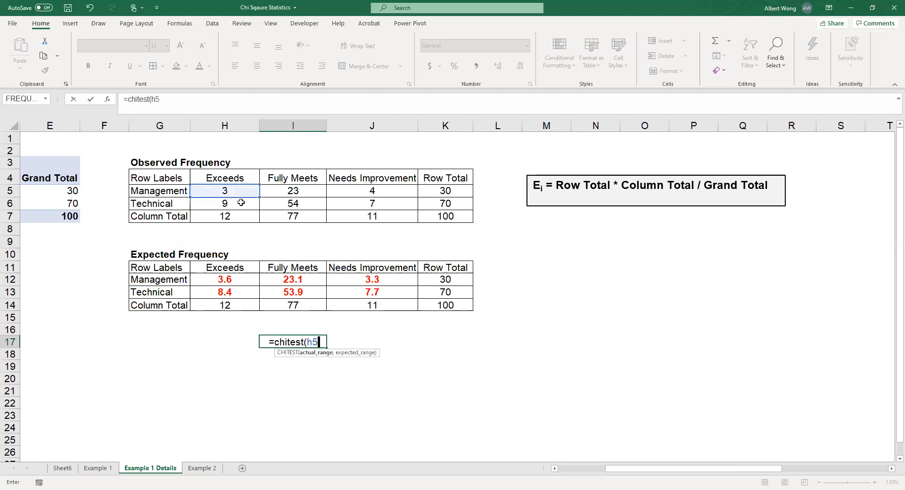
text(:j)
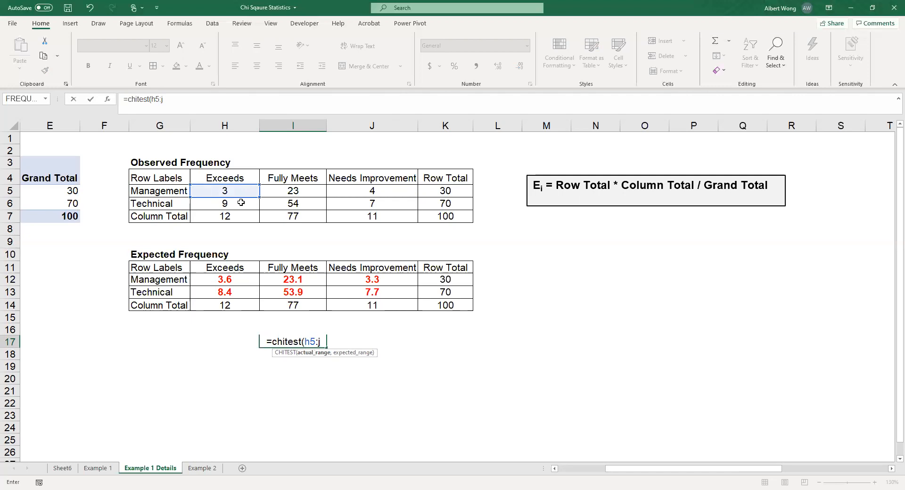
text(6)
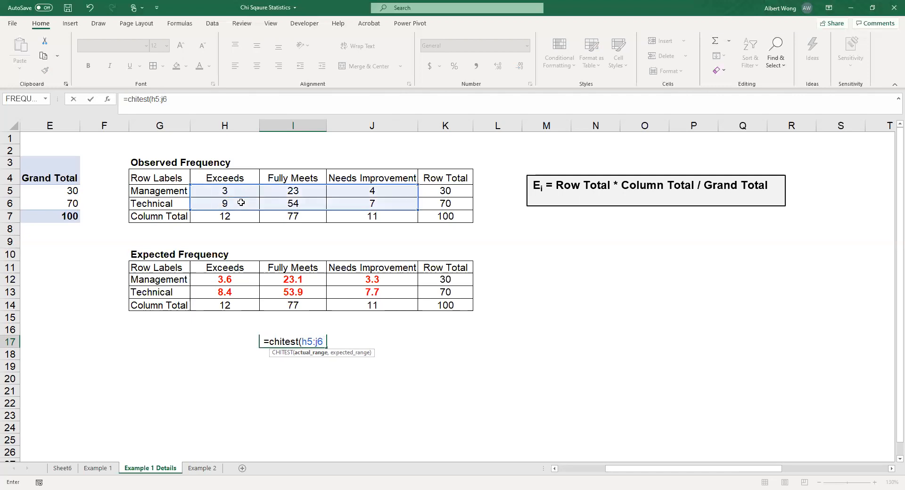
text(,)
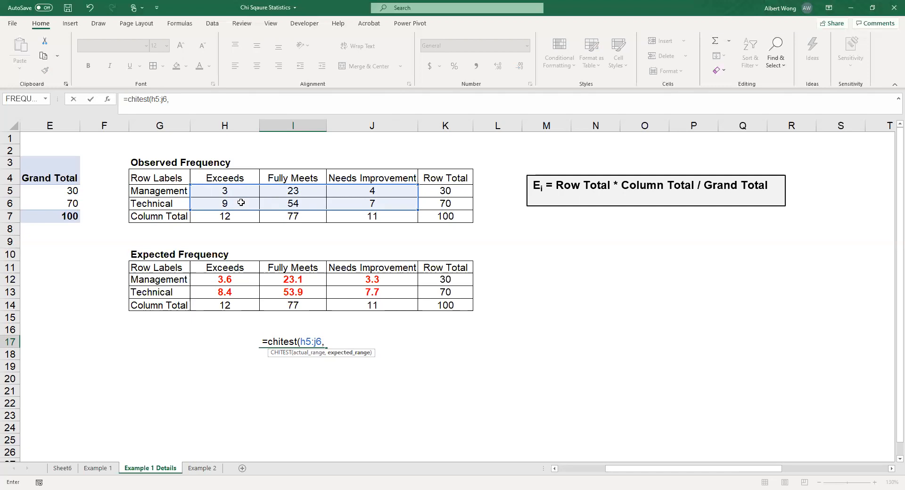
text(h12:j)
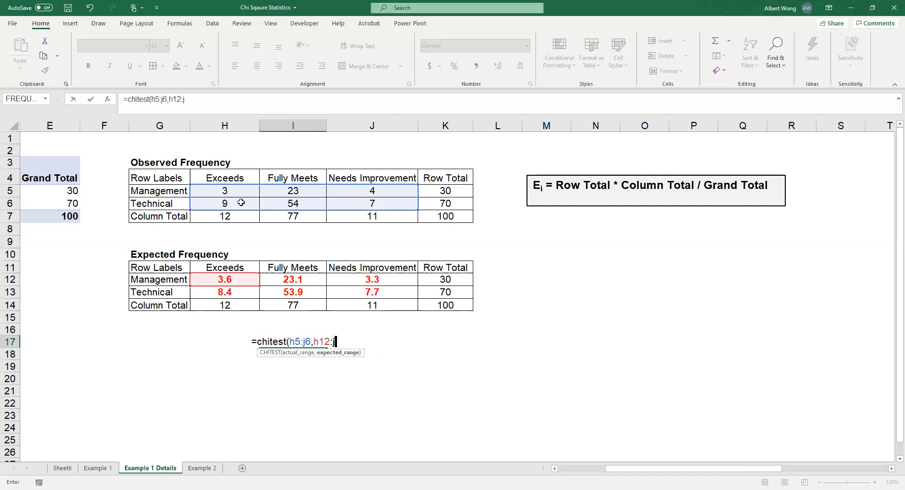
text(13))
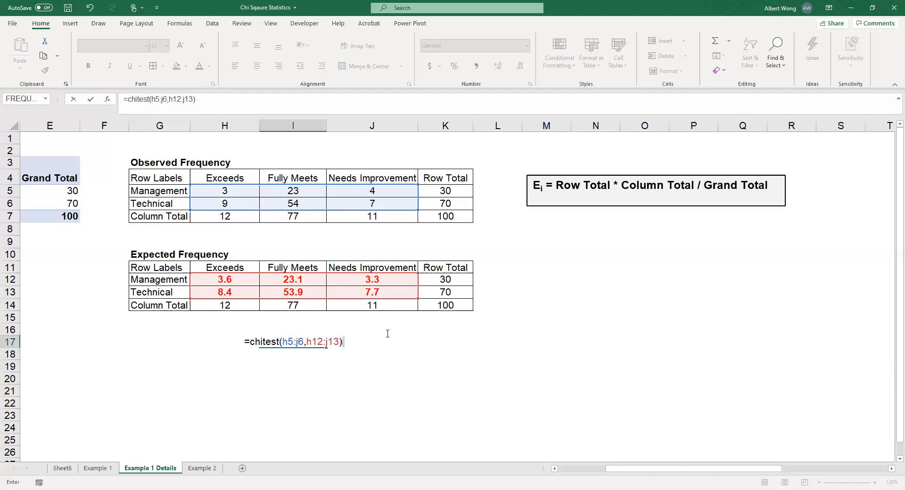
key(Return)
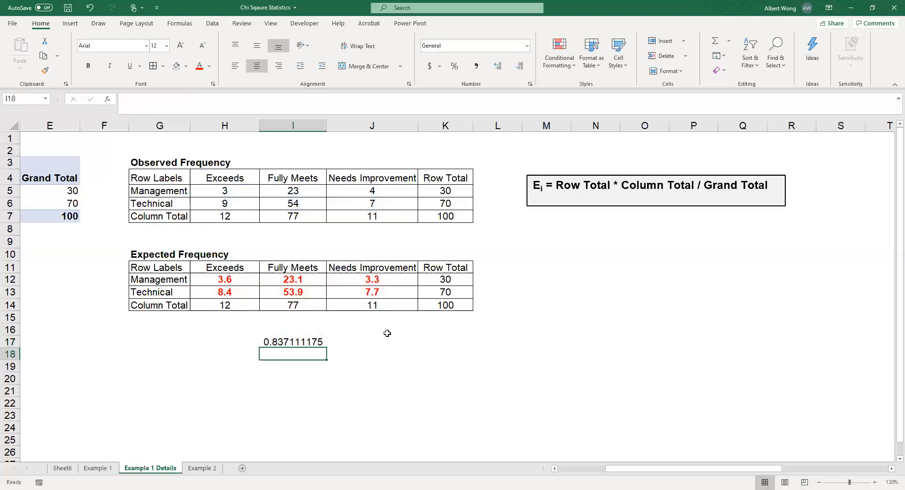
Step: Review the function arguments and description of the CHITEST formula in I17, leaving the formula as it is
click(288, 342)
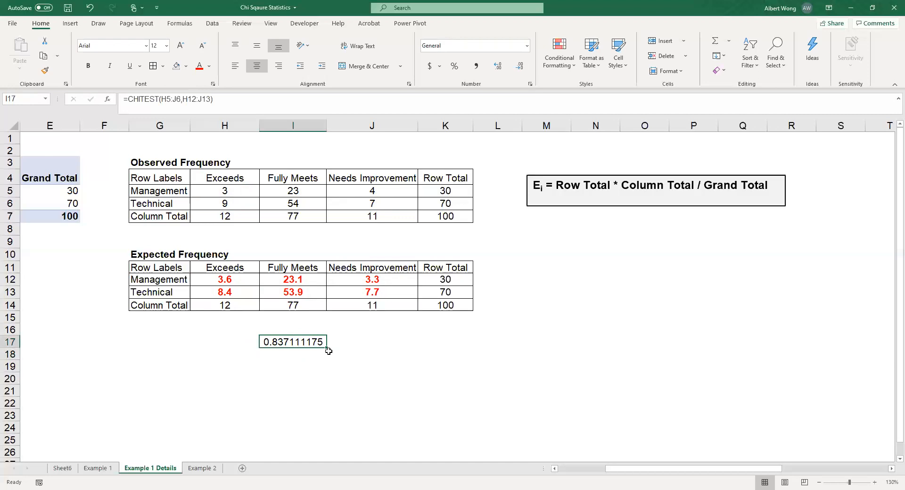
click(231, 100)
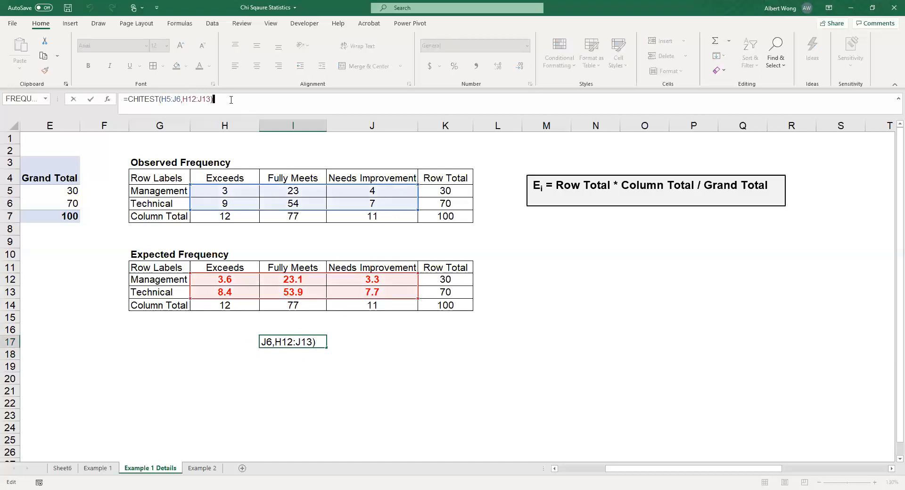
click(108, 99)
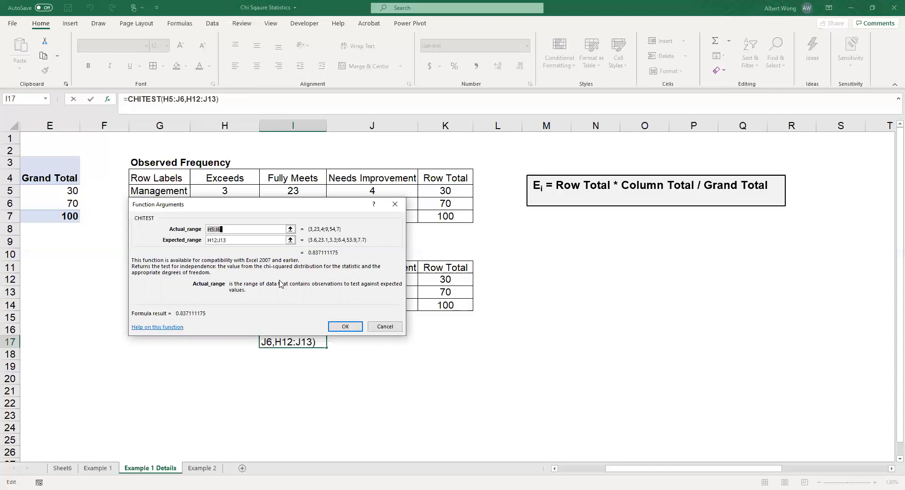
click(385, 325)
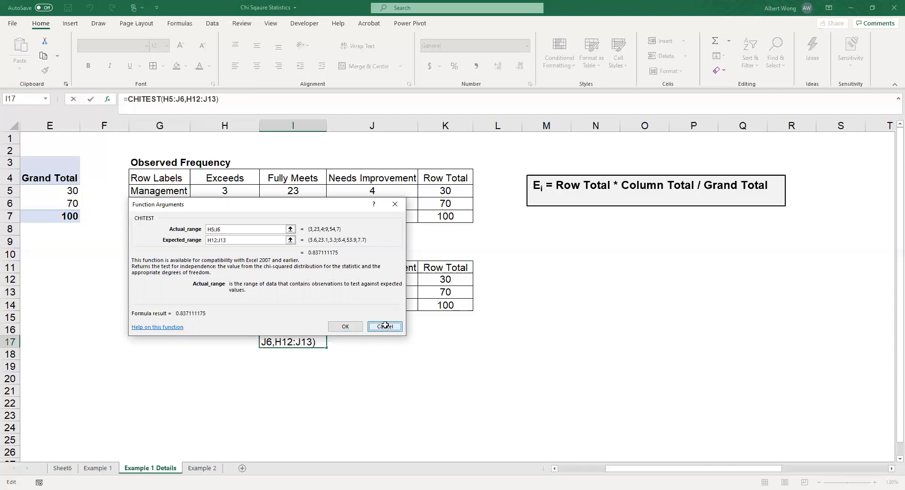
click(368, 338)
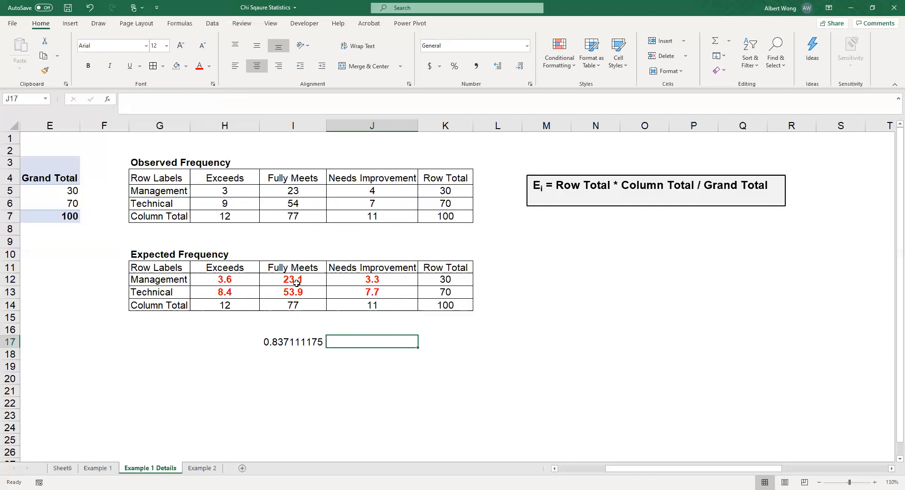
Step: Compare the chi-square statistic in the working table with the CHITEST result in I17 and check the ranges its formula uses
click(303, 189)
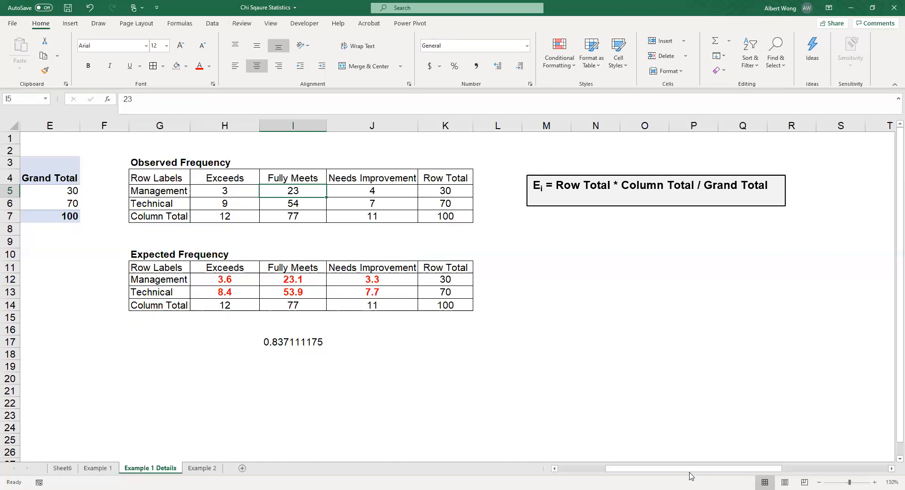
drag(694, 473, 822, 467)
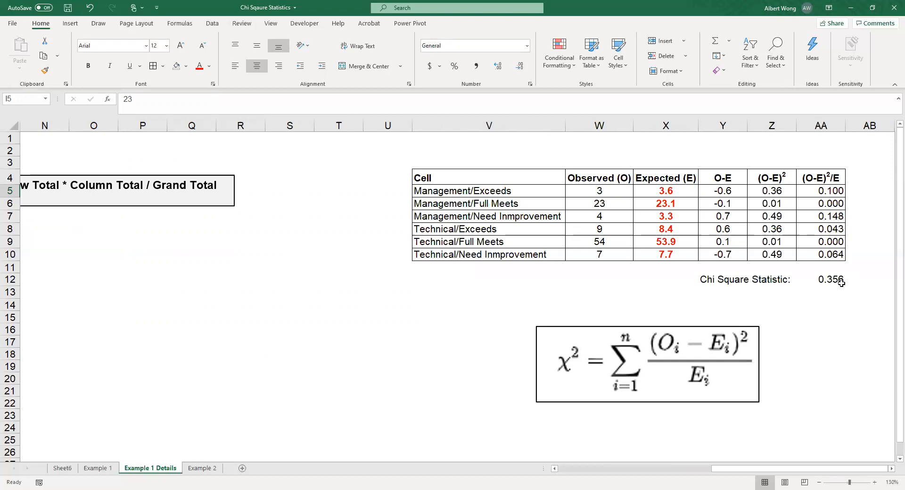
drag(748, 474, 619, 472)
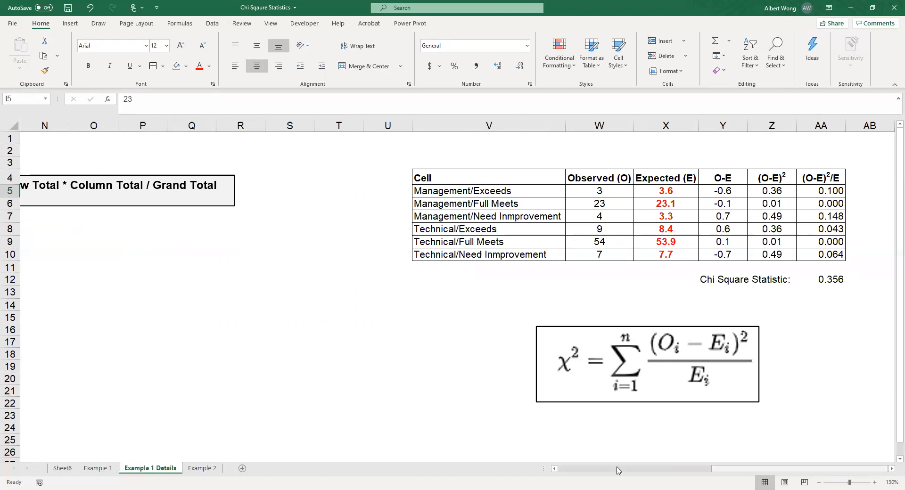
click(436, 343)
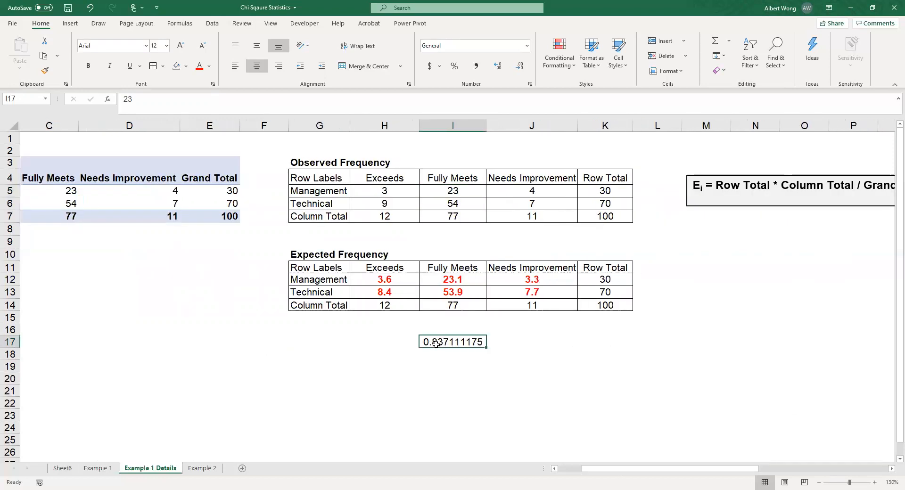
click(218, 100)
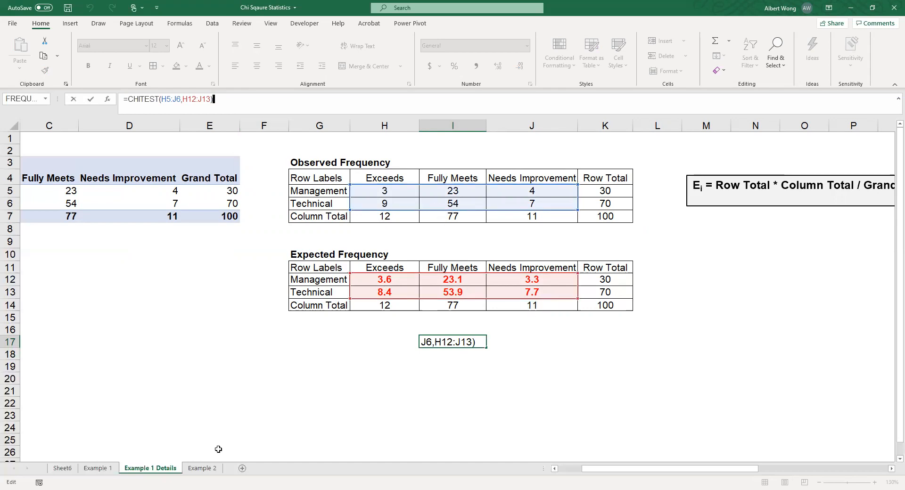
key(Return)
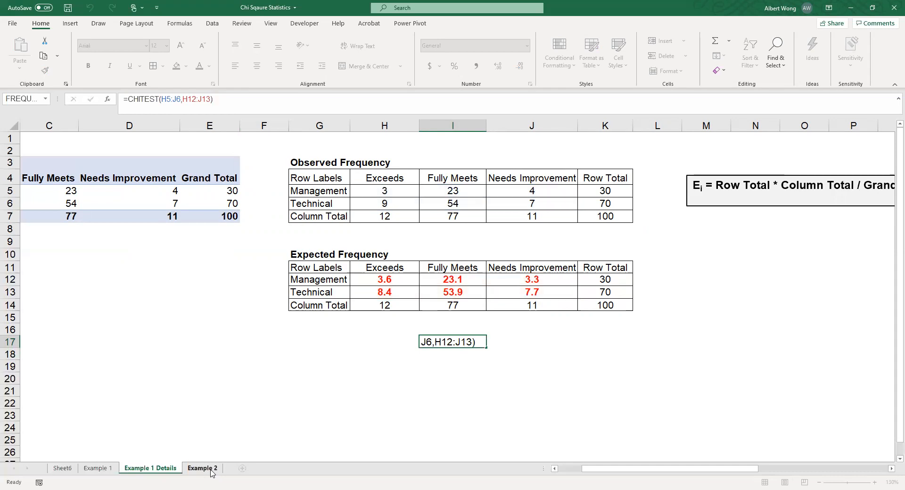
Step: On the Example 2 sheet, add the column heading Balance Range in F1
click(202, 468)
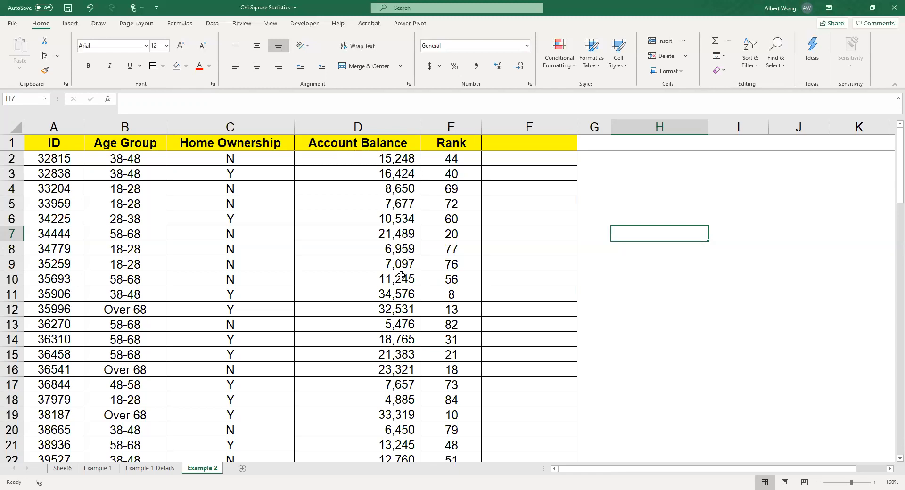
click(516, 146)
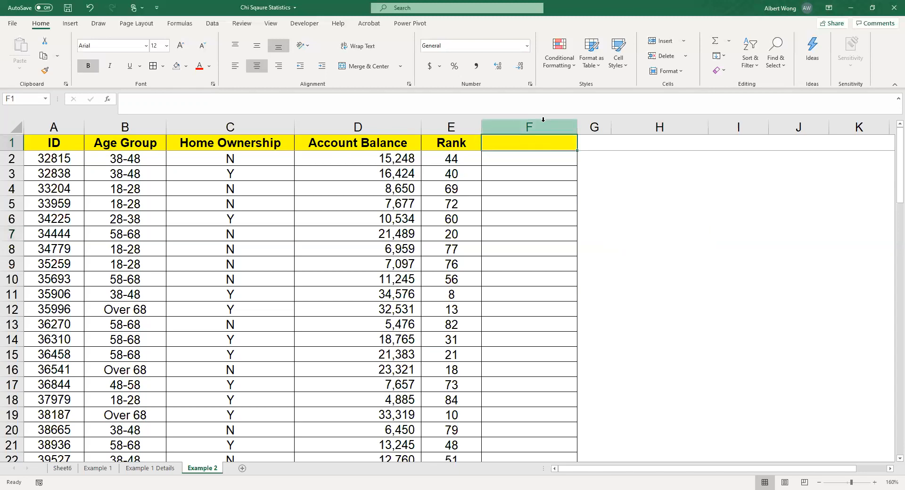
text(Balance Range)
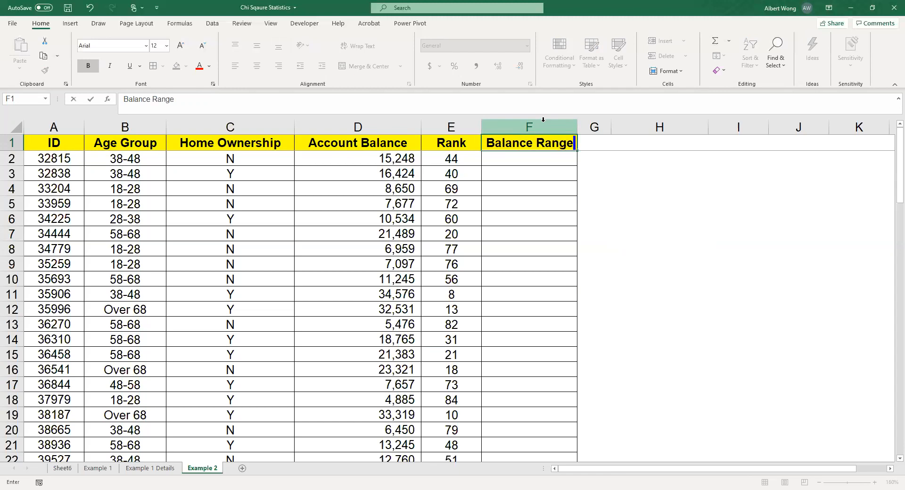
click(653, 207)
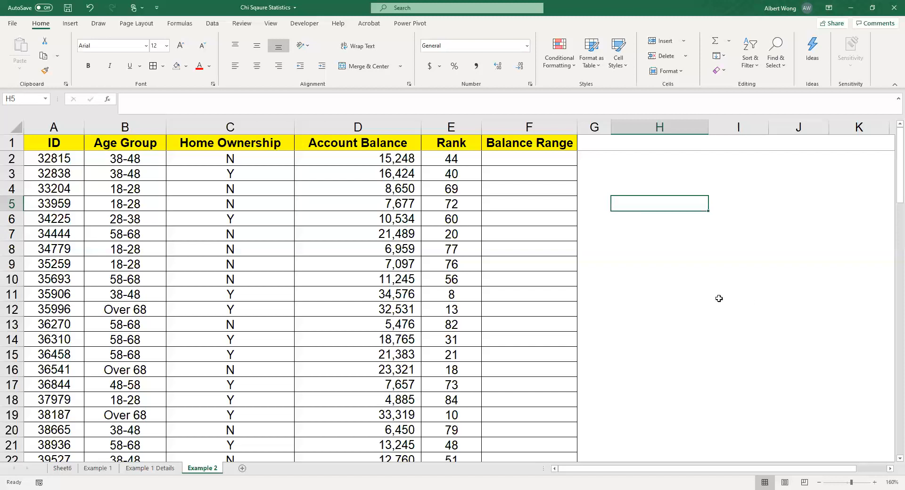
Step: Enter the lower balance limits 0, 10000 and 30000 down cells I11 to I13
click(753, 297)
text(0)
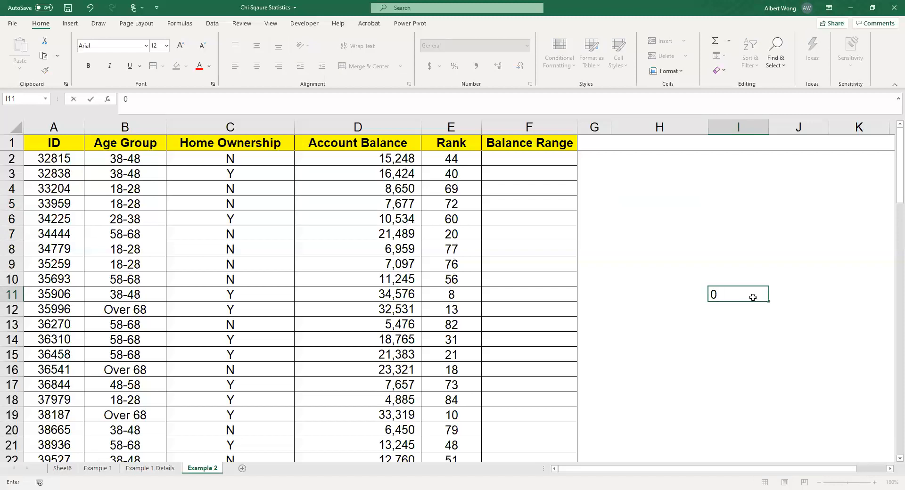
key(Return)
text(10000)
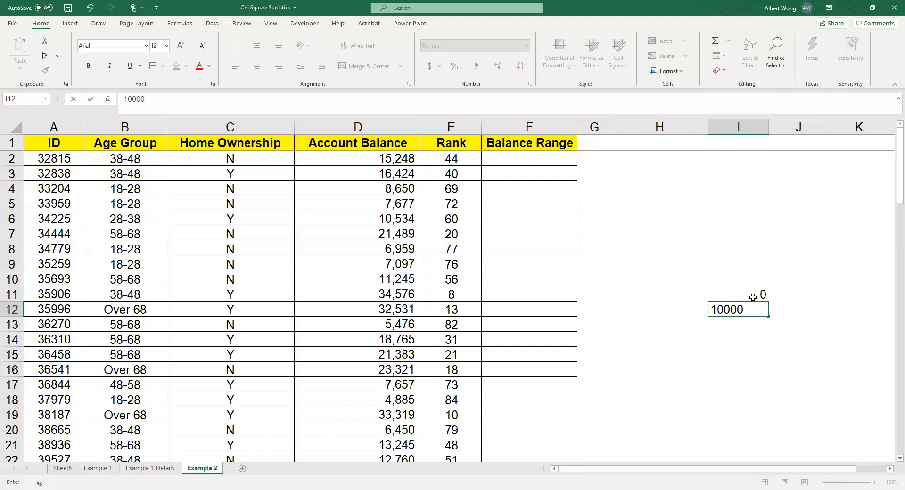
key(Return)
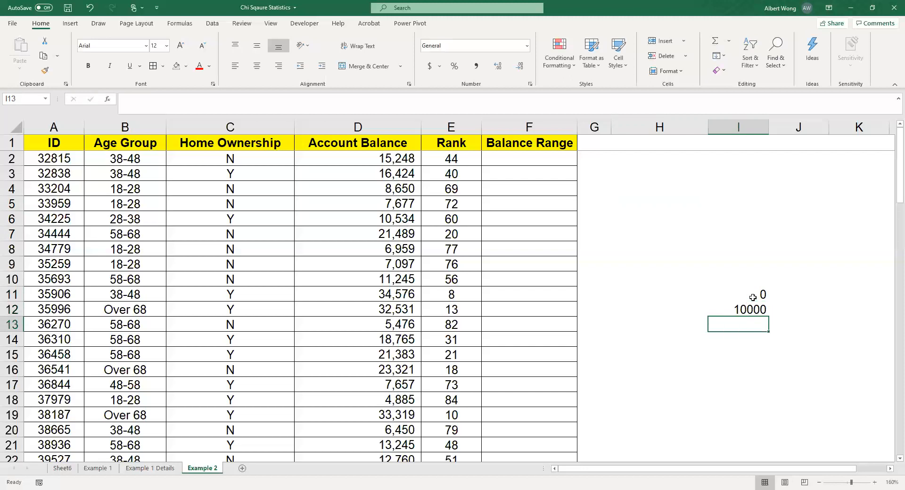
text(30000)
key(Return)
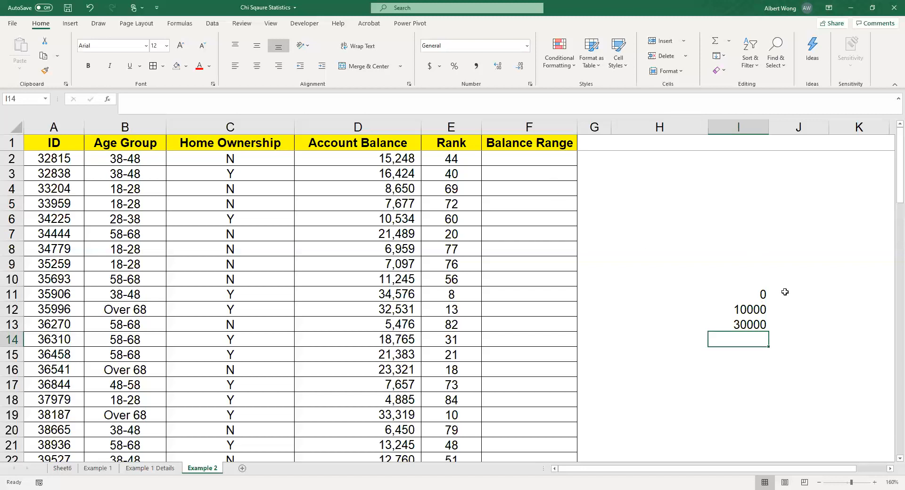
Step: Label the limits in J11 to J13 as 0-10k, 10k-30k and Over 30k
click(813, 292)
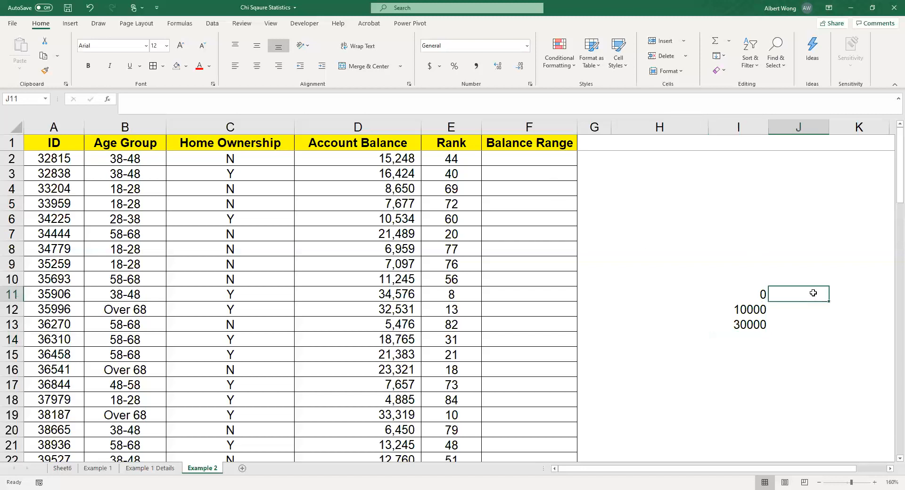
text(0-10k)
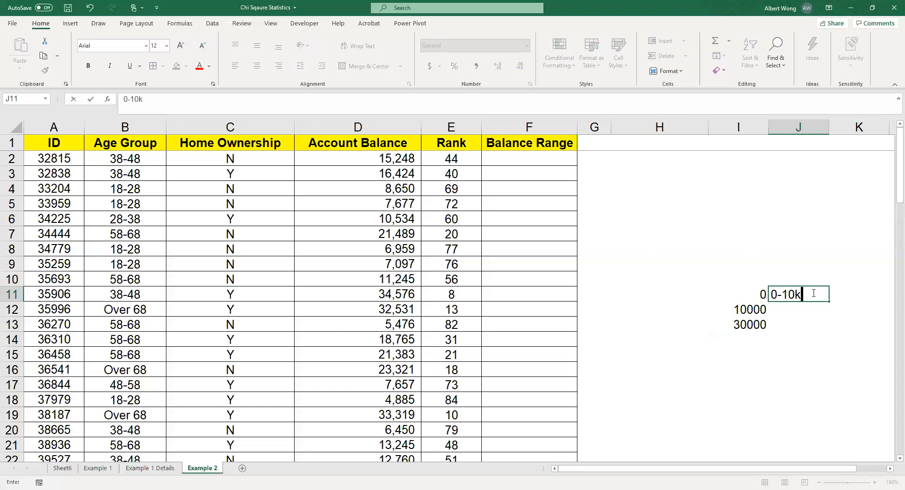
key(Return)
text(10)
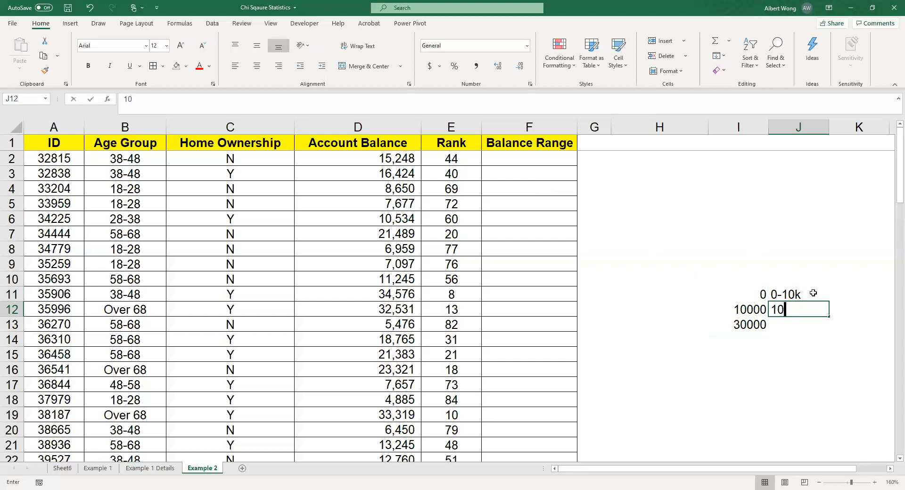
text(k-30k)
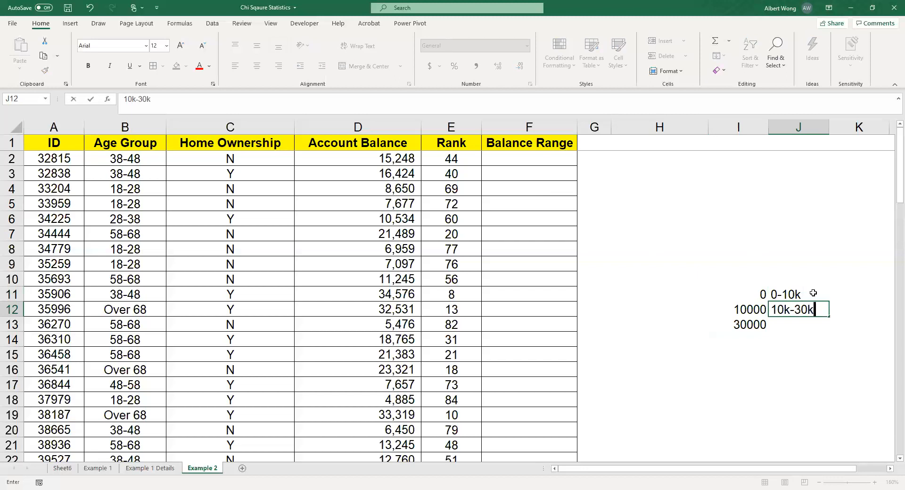
key(Return)
text(Ov)
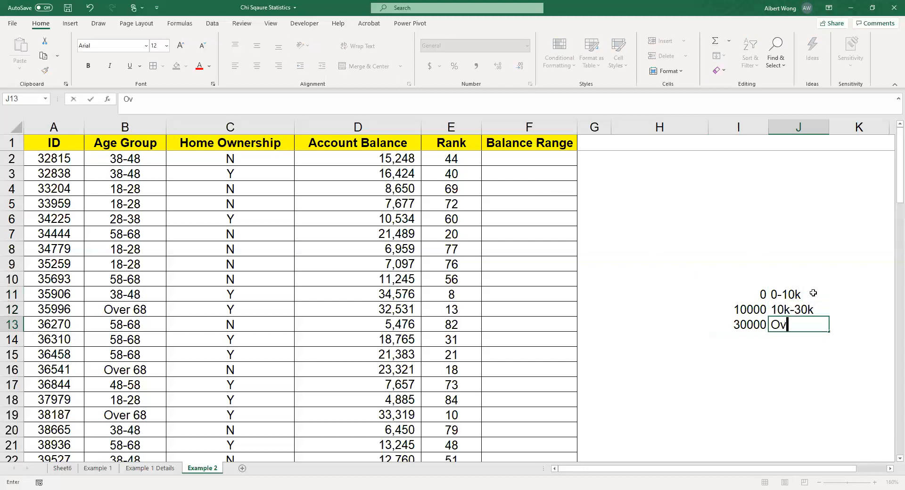
text(er 30k)
key(Return)
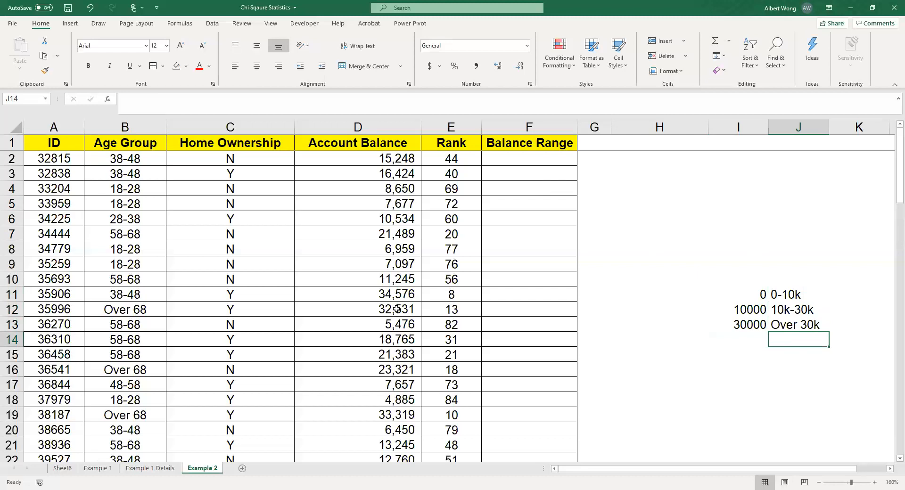
Step: Define the workbook-scoped name BR for the balance range lookup table in I11:J13
click(397, 160)
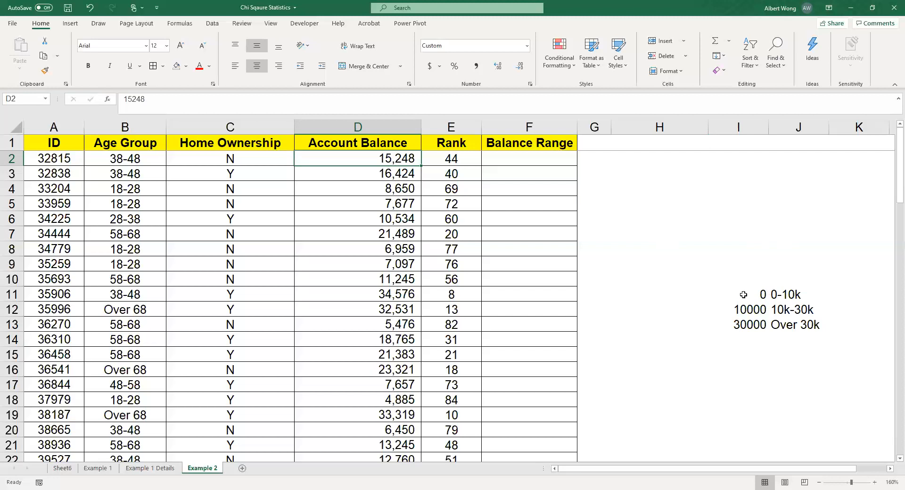
drag(743, 295, 804, 322)
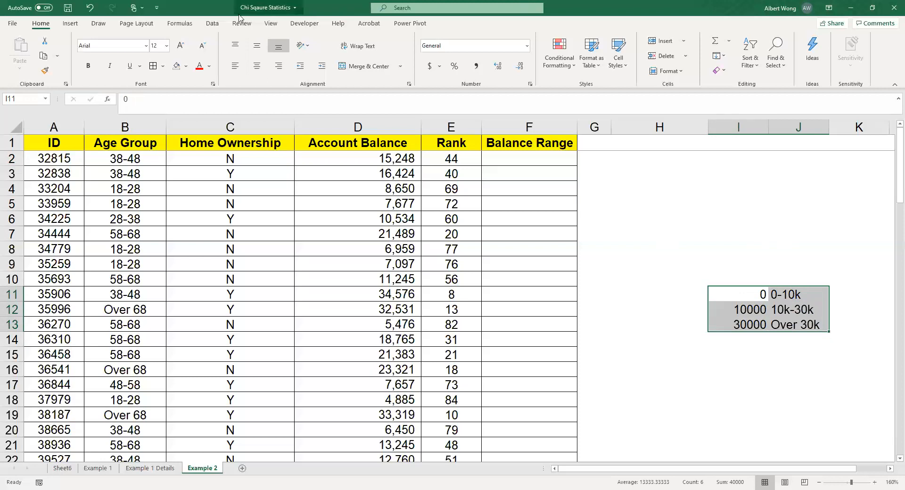
click(182, 23)
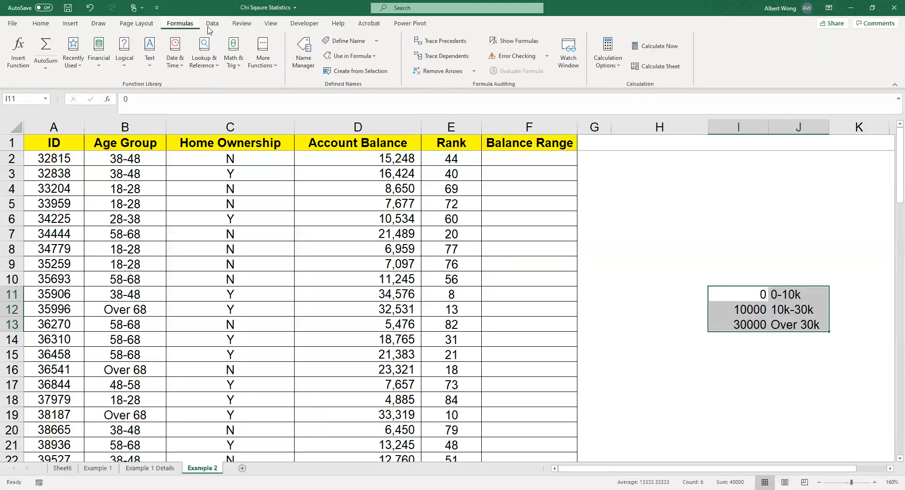
click(341, 42)
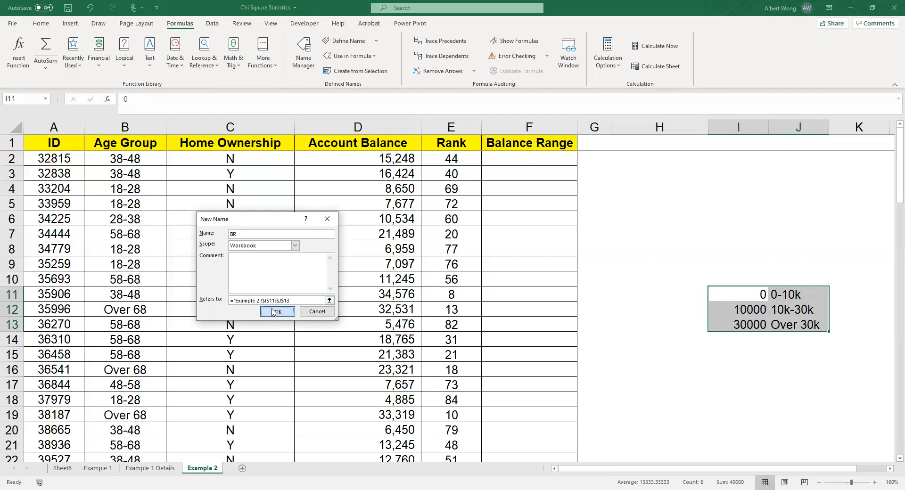
key(Return)
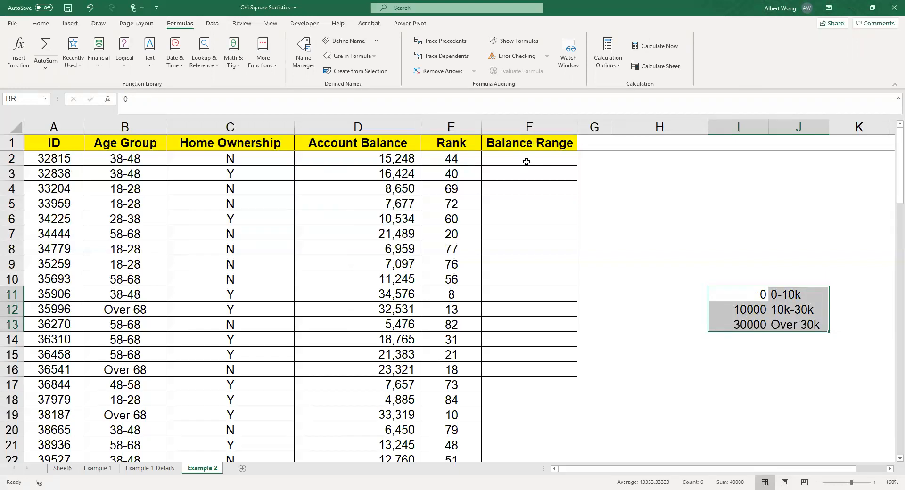
Step: Enter =VLOOKUP(D2,BR,2,TRUE) in F2 to assign the first account balance to its balance range
click(527, 158)
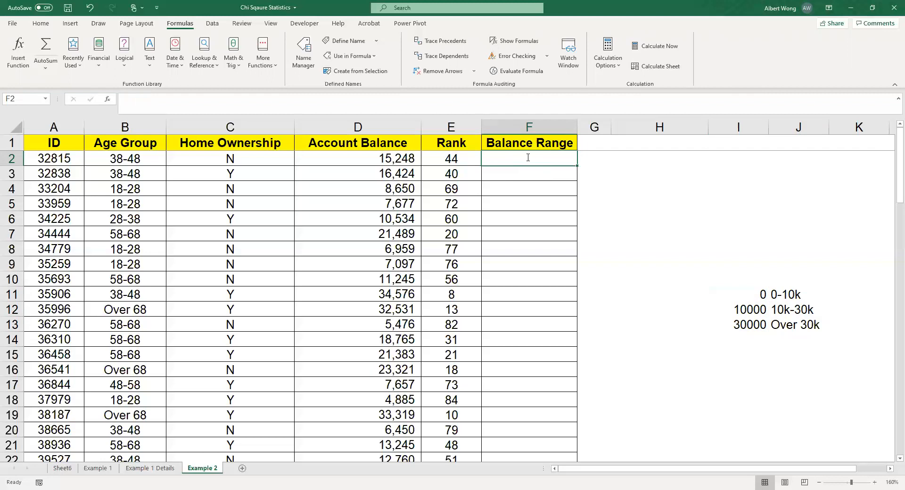
text(=)
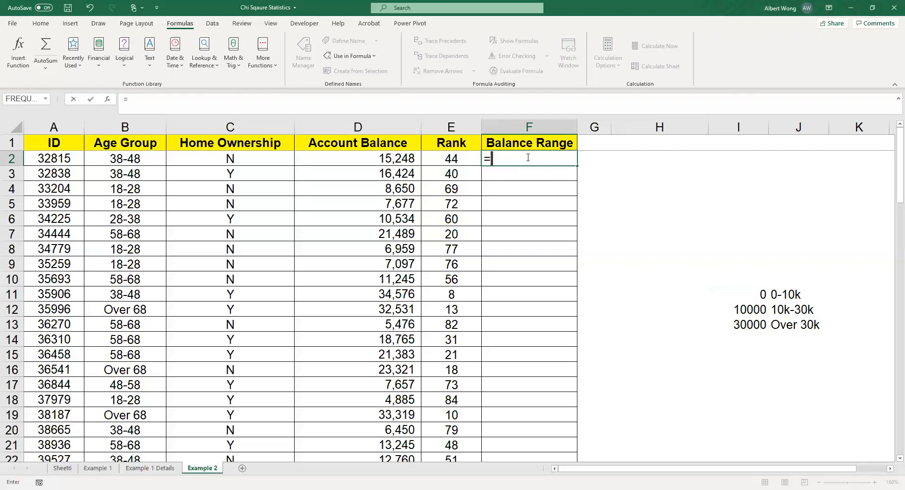
text(vloo)
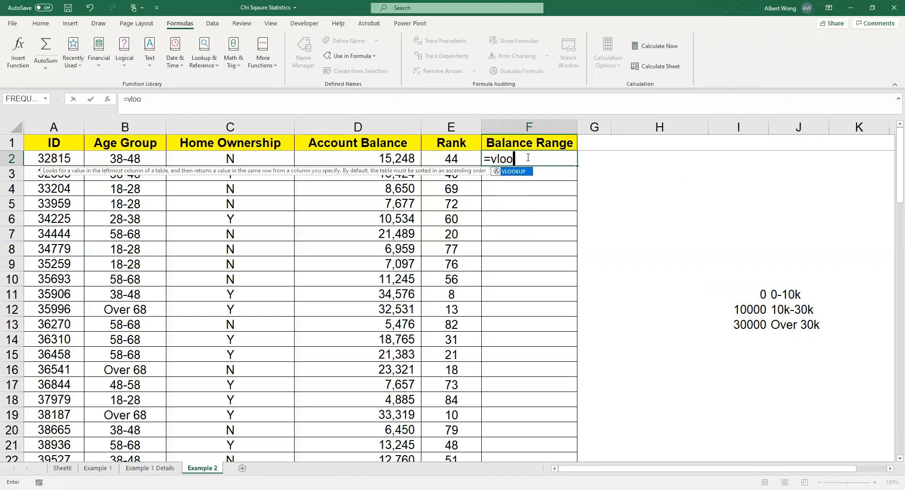
text(kup()
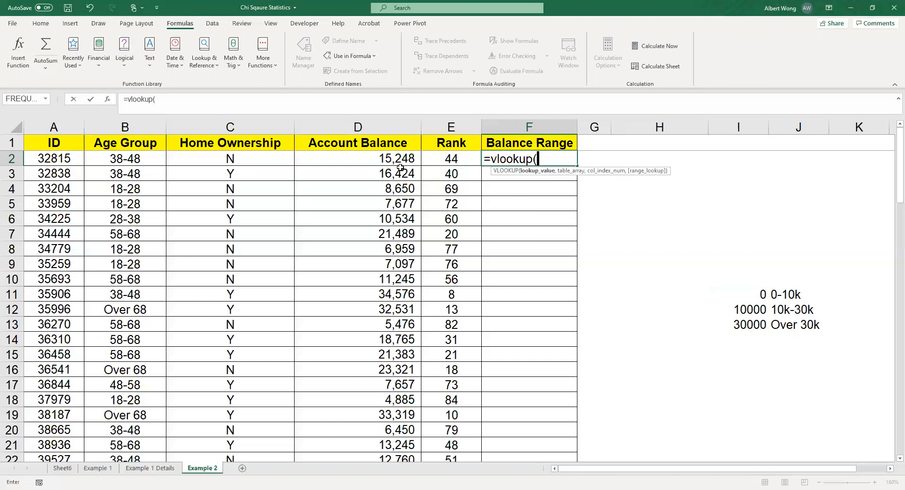
text(d2)
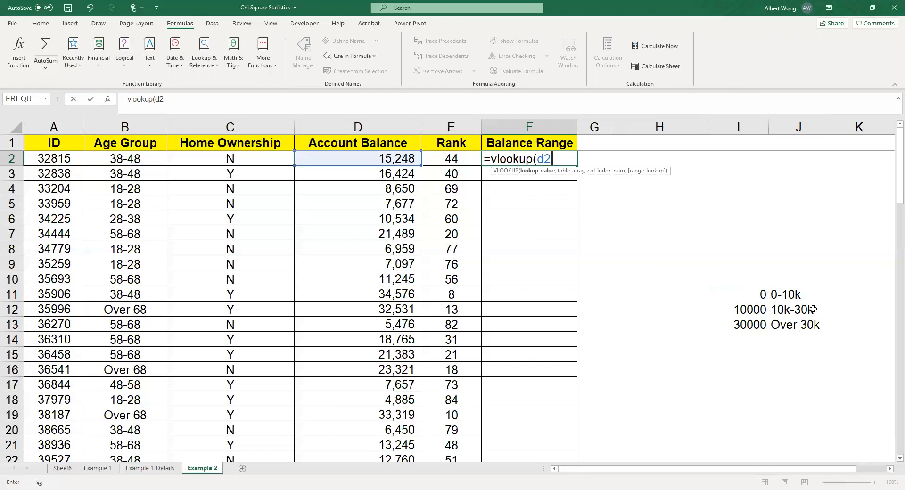
text(,br)
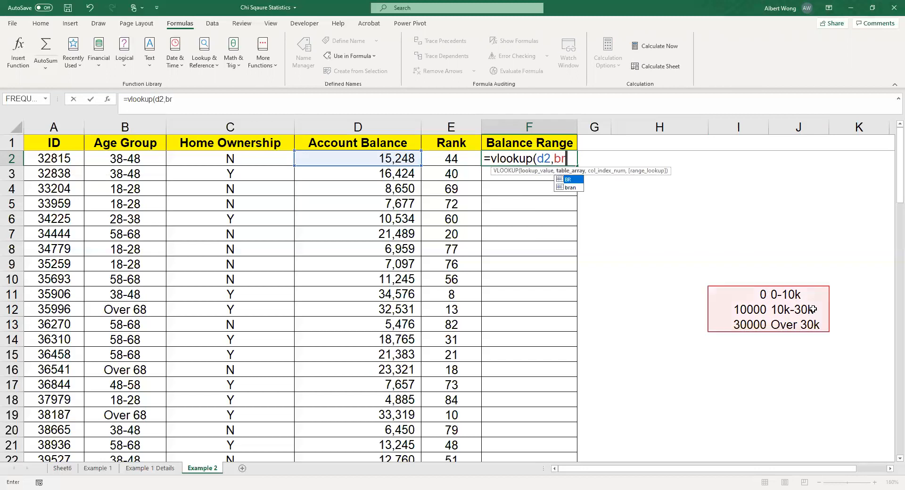
text(,)
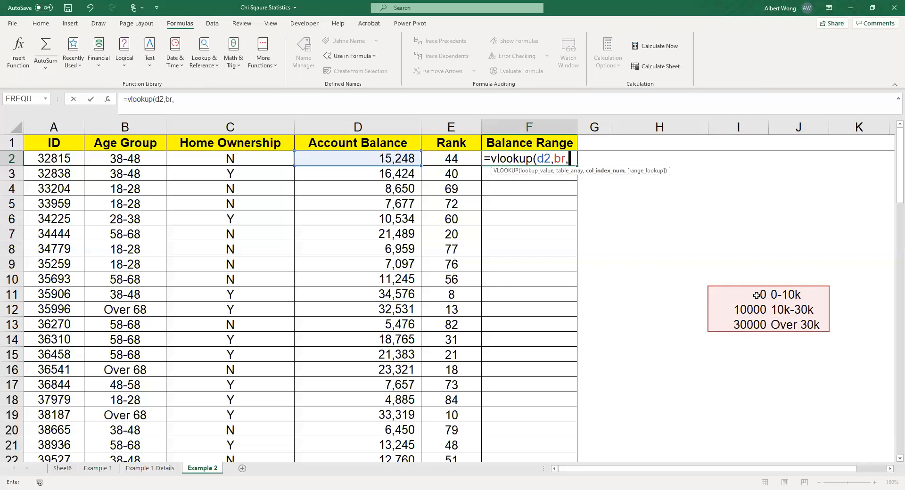
text(2)
text(,tr)
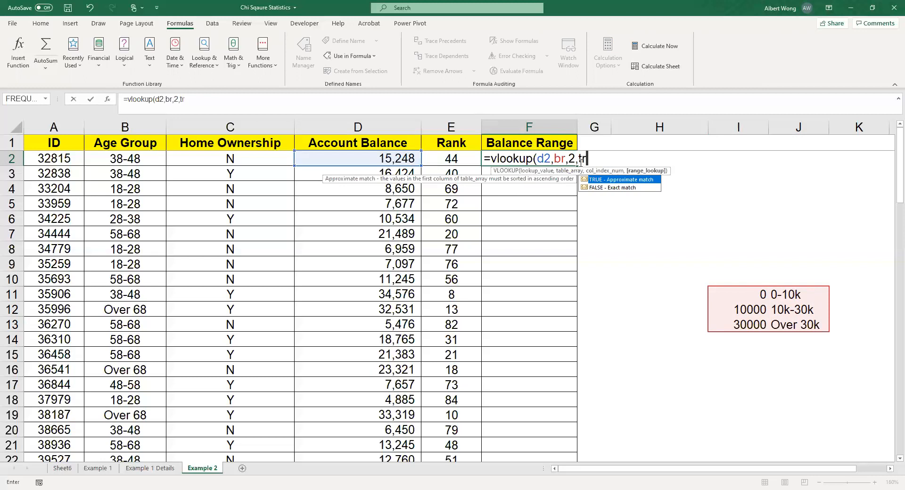
text(ue))
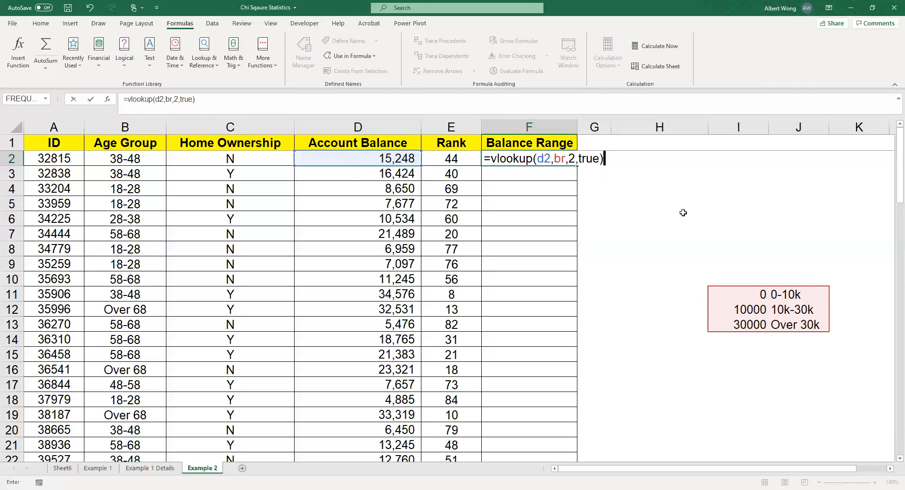
key(Return)
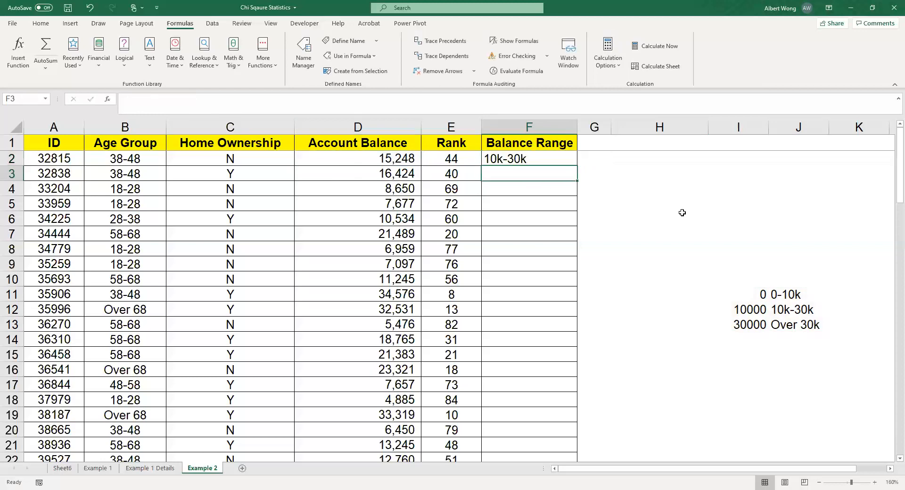
Step: Copy the VLOOKUP formula from F2 down the Balance Range column through the last data row, F87
click(501, 161)
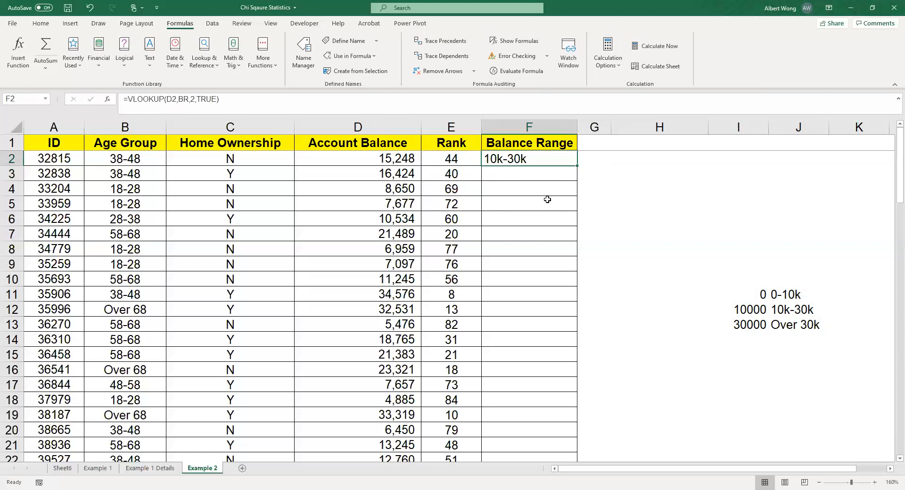
key(ctrl+c)
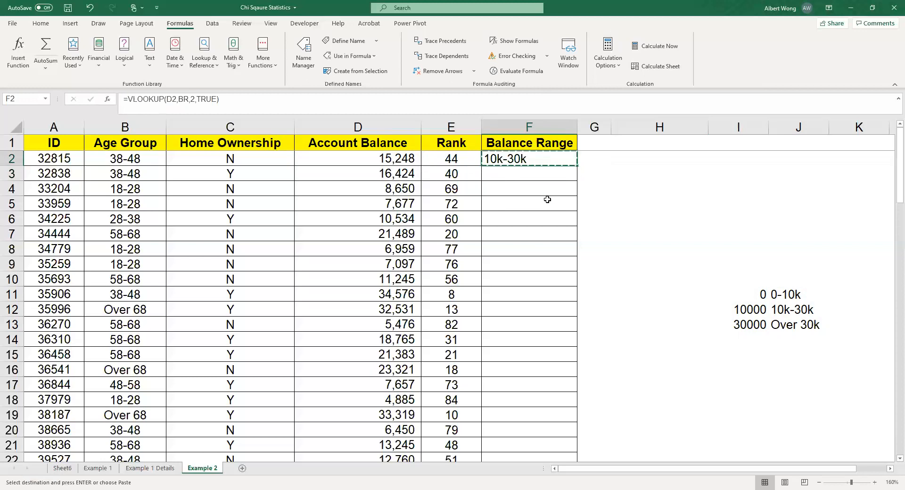
key(shift+Down)
key(shift+Down)
key(shift+Down)
key(shift+Down)
key(shift+Down)
key(shift+Down)
key(shift+Down)
key(shift+Down)
key(shift+Down)
key(shift+Down)
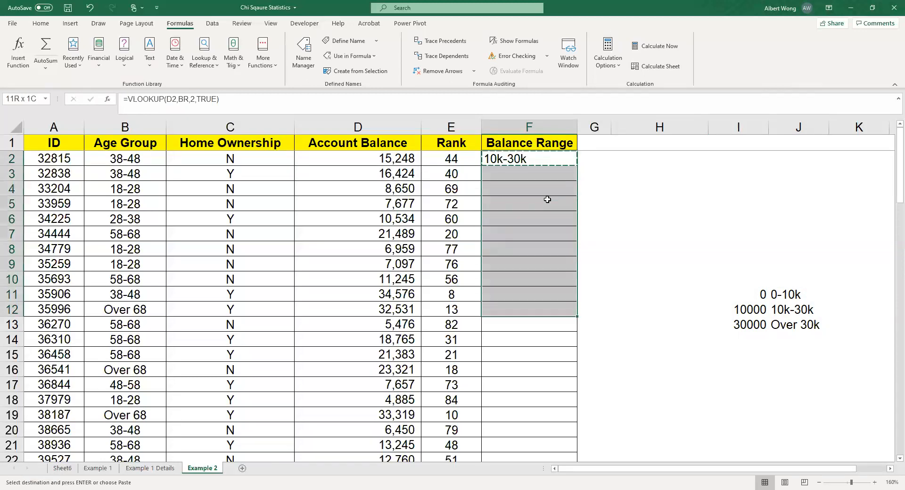
key(shift+Down)
key(shift+Down)
key(shift+Down)
key(shift+Down)
key(shift+Down)
key(shift+Down)
key(shift+Down)
key(shift+Down)
key(shift+Down)
key(shift+Down)
key(shift+Down)
key(shift+Down)
key(shift+Down)
key(shift+Down)
key(shift+Down)
key(shift+Down)
key(shift+Down)
key(shift+Down)
key(shift+Down)
key(shift+Down)
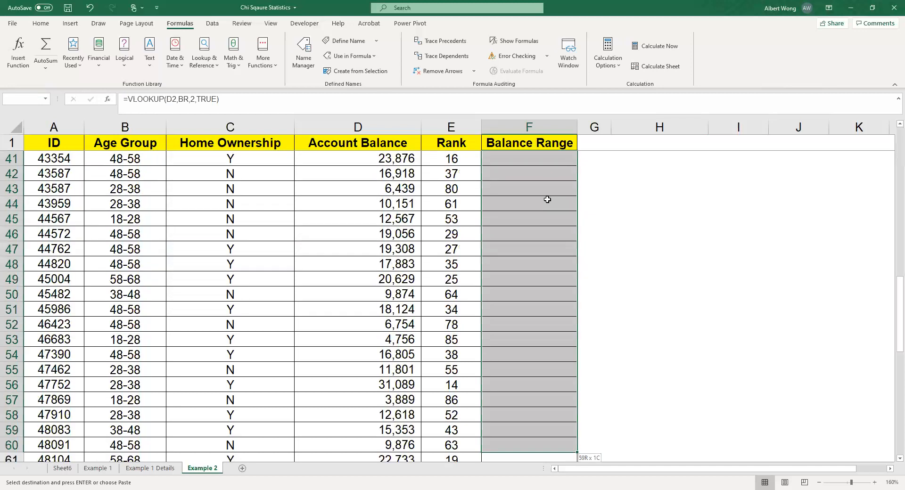
key(shift+Down)
key(shift+Down)
key(shift+Down)
key(shift+Down)
key(shift+Down)
key(shift+Down)
key(shift+Down)
key(shift+Down)
key(shift+Down)
key(shift+Down)
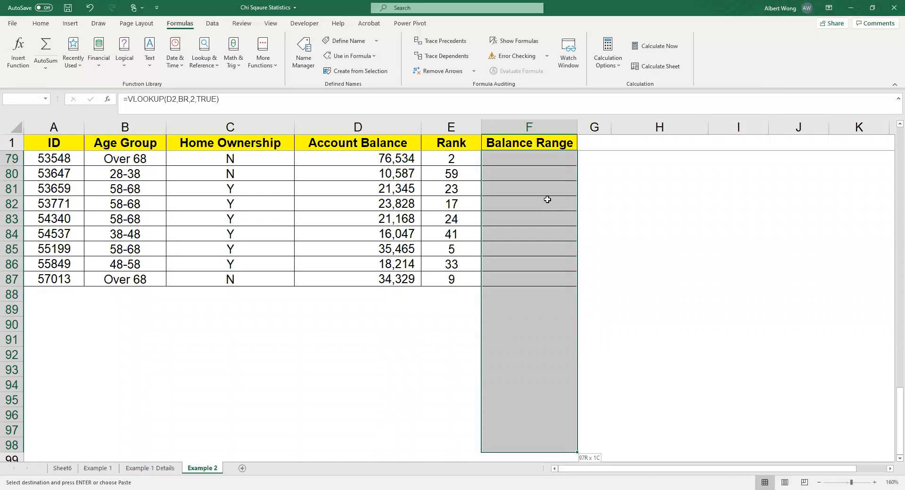
key(shift+Up)
key(shift+Up)
key(shift+Up)
key(shift+Up)
key(shift+Up)
key(shift+Up)
key(shift+Up)
key(shift+Up)
key(shift+Up)
key(shift+Up)
key(shift+Up)
key(ctrl+v)
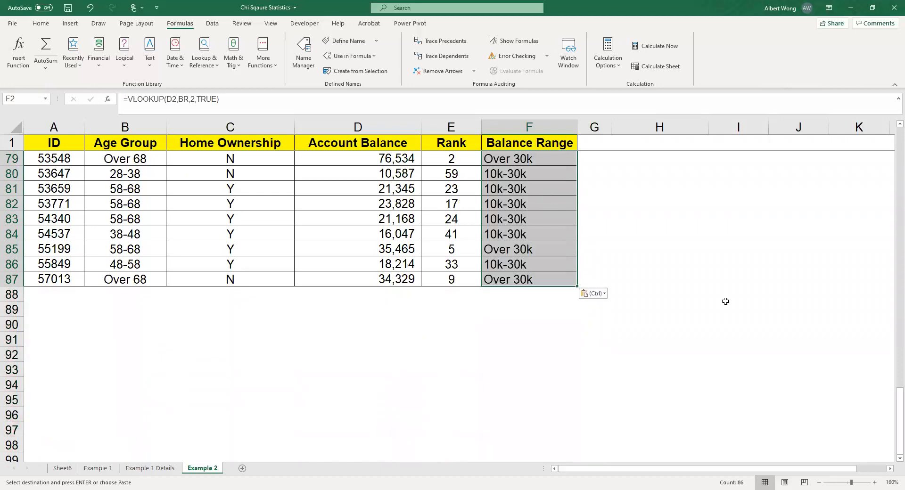
Step: Create a PivotTable from 'Example 2'!$A$1:$F$87 on a new worksheet, with Home Ownership as the row field
drag(893, 407, 884, 153)
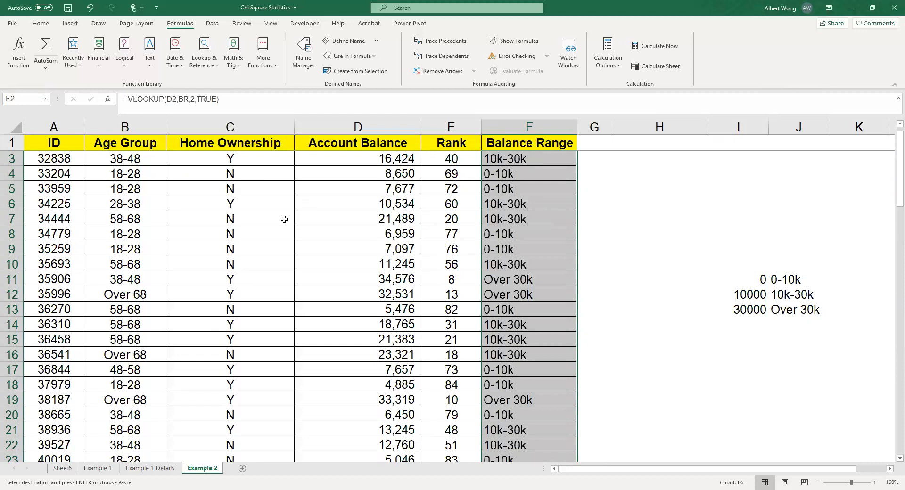
click(239, 229)
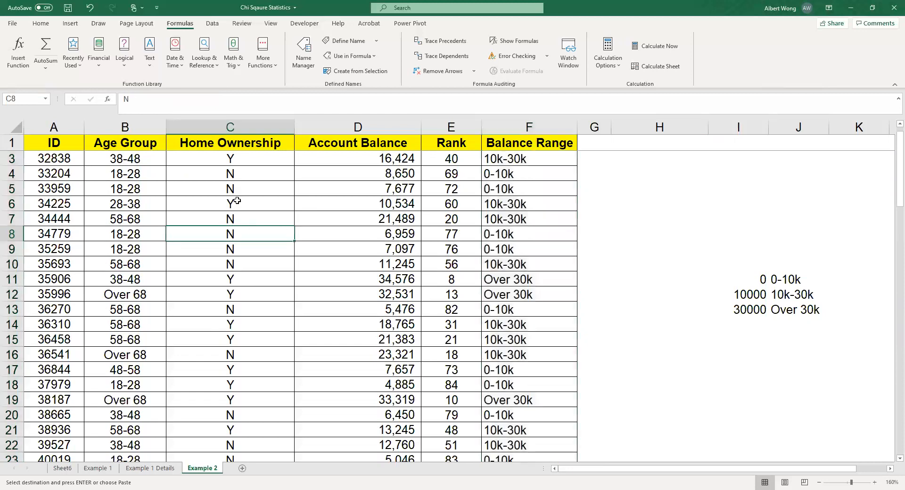
click(70, 25)
click(11, 44)
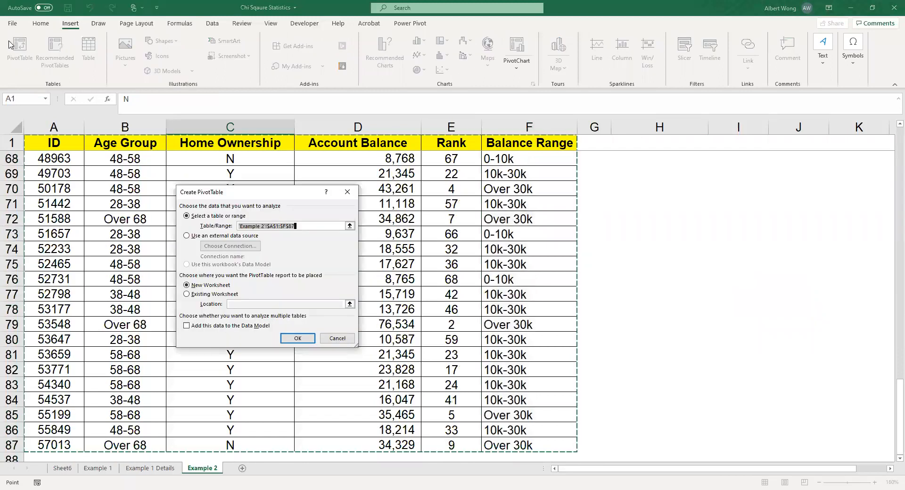
click(298, 339)
drag(796, 203, 768, 418)
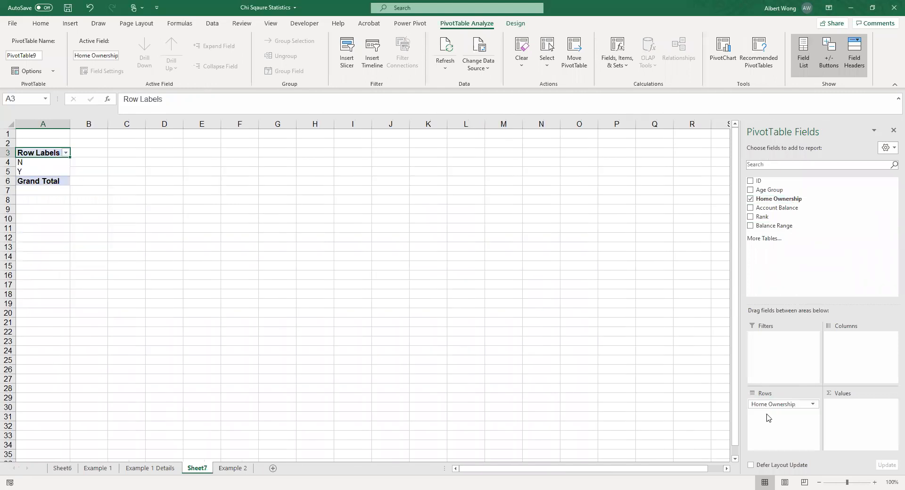
Step: Add Balance Range to the PivotTable as the column field and as a count in the values area
drag(802, 228, 864, 348)
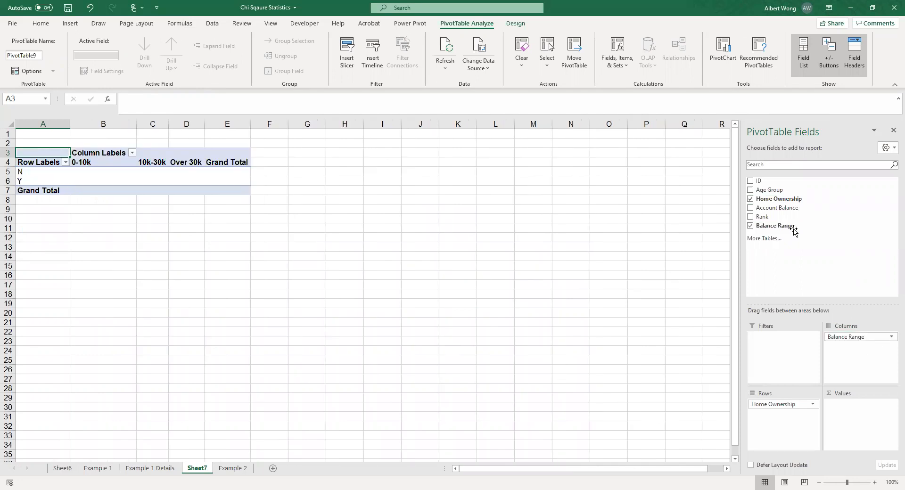
drag(794, 230, 856, 424)
click(309, 256)
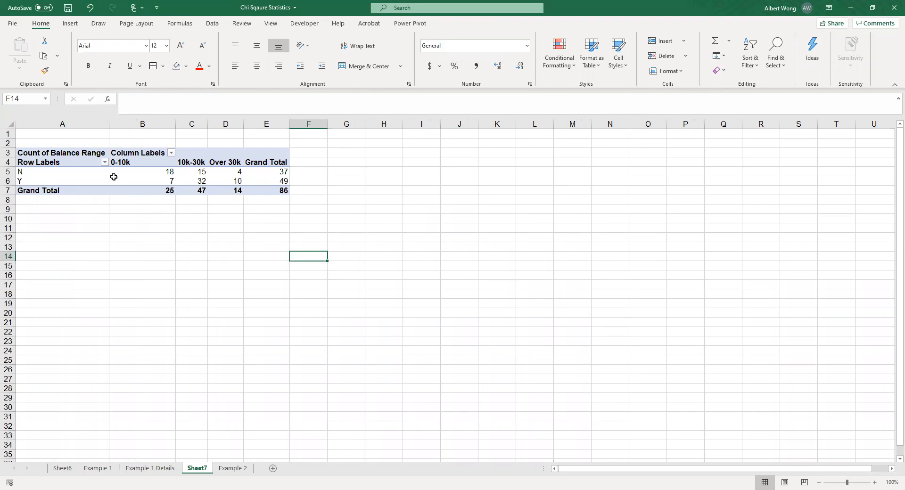
Step: Review the expected frequency formula in H12 and the chi-square statistic table on the Example 1 Details sheet
mouse_move(113, 176)
mouse_move(225, 193)
click(159, 469)
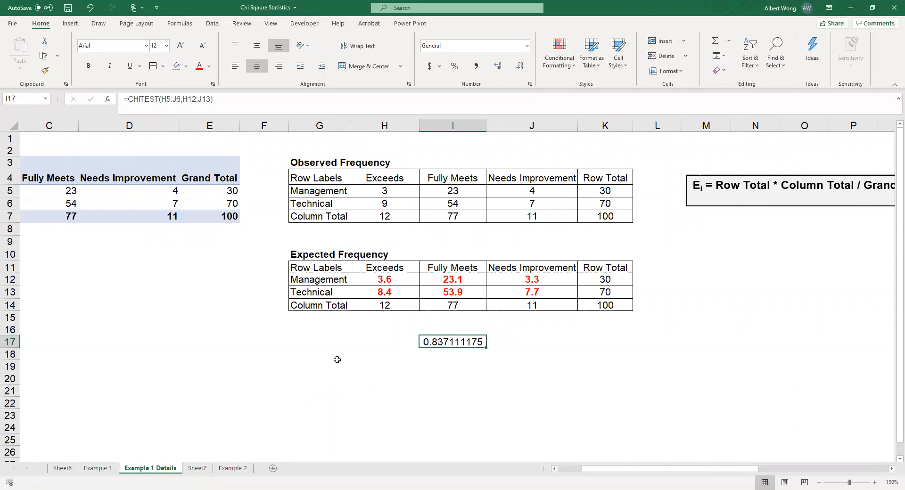
click(394, 282)
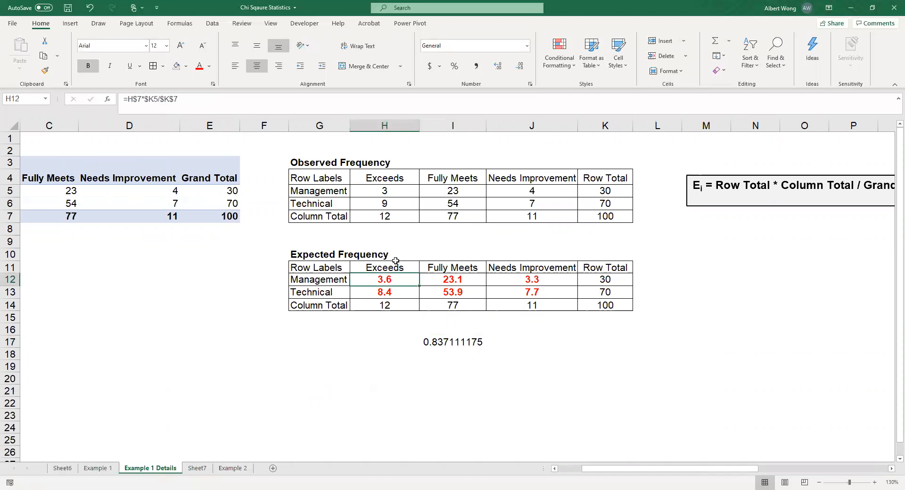
click(891, 469)
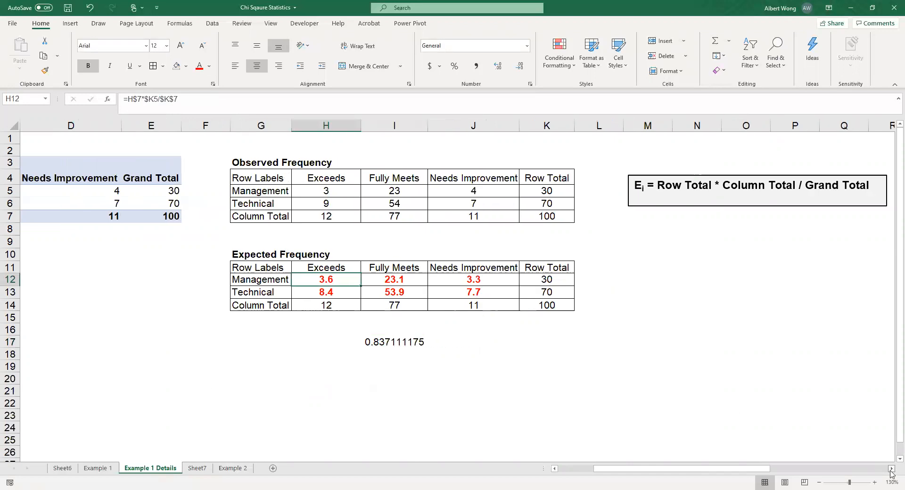
click(891, 469)
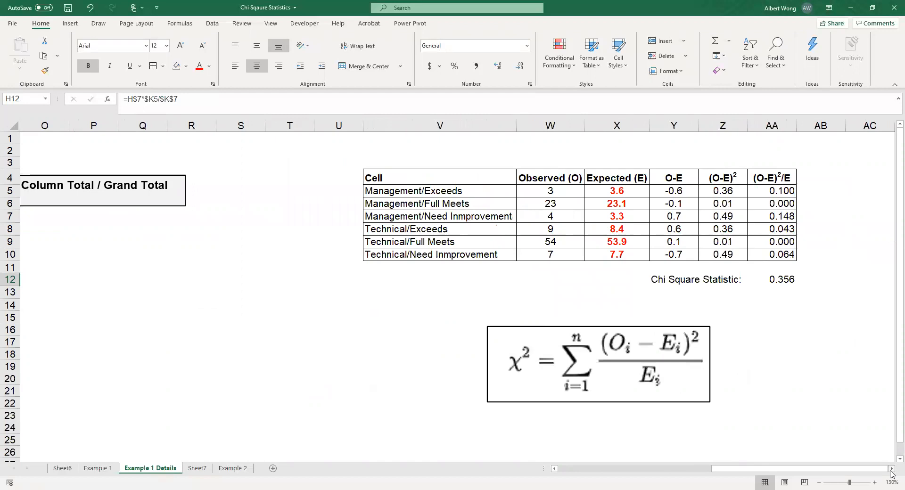
click(891, 469)
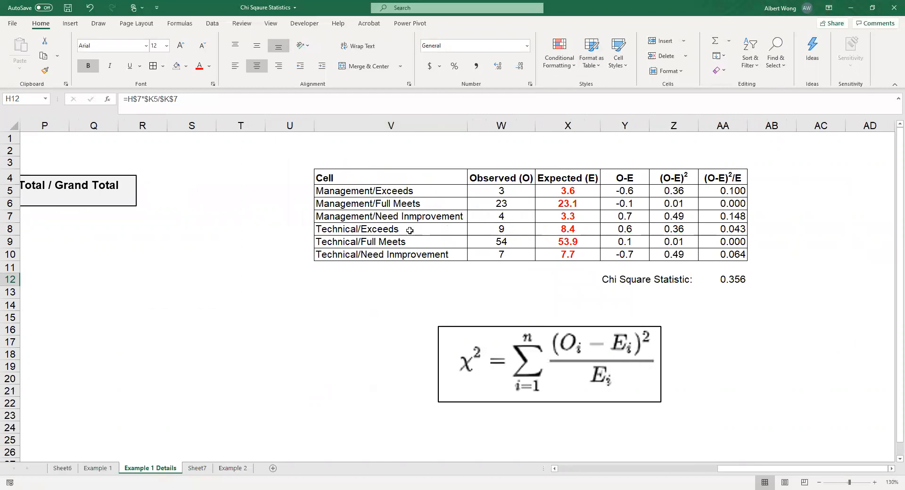